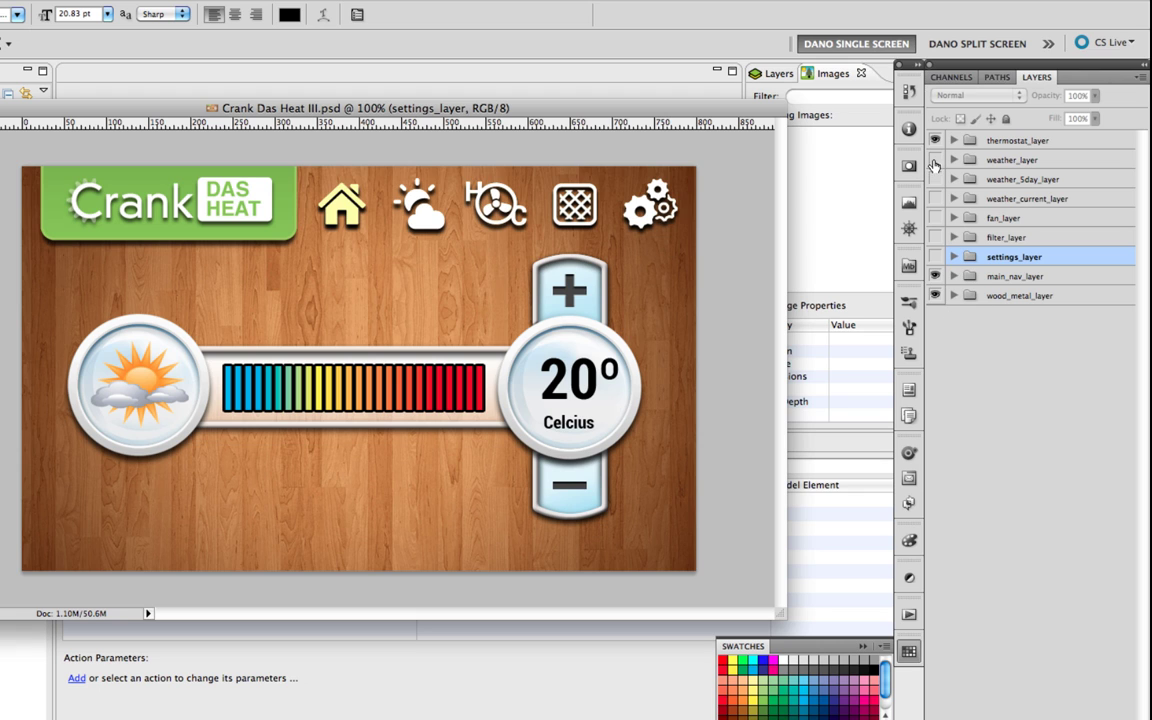
Expand thermostat_layer, toggle its visibility off and on to inspect it, then collapse it
{"action": "left_click", "coordinate": [954, 141]}
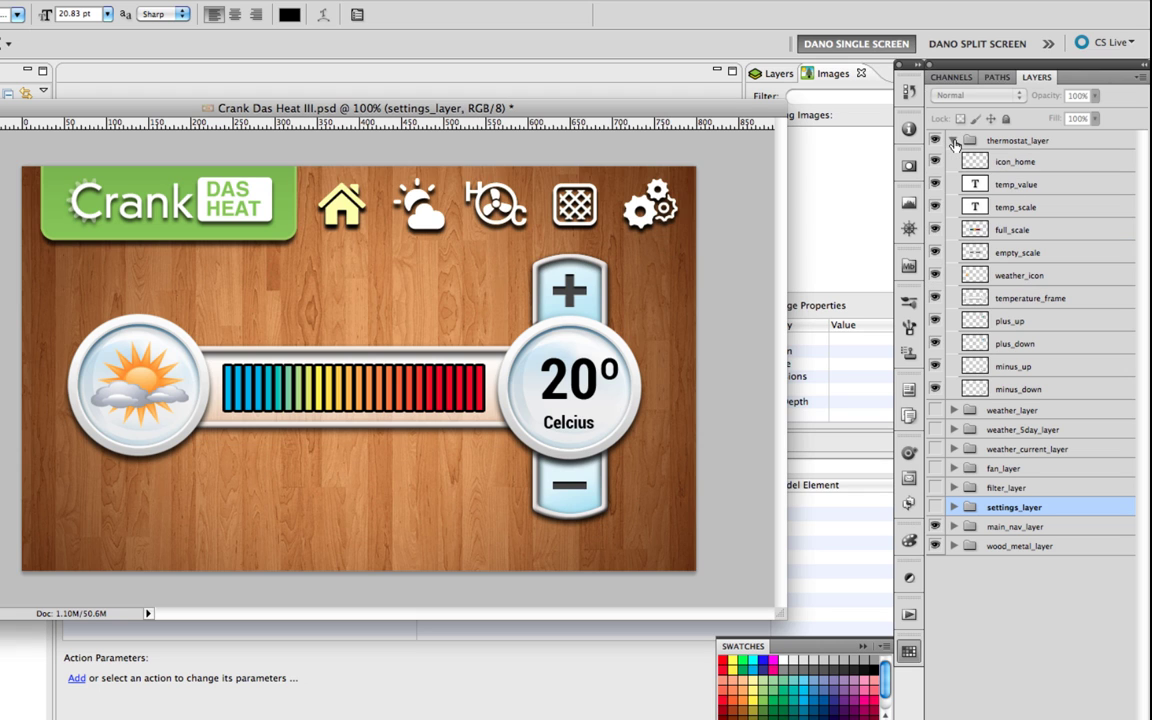
{"action": "left_click", "coordinate": [935, 141]}
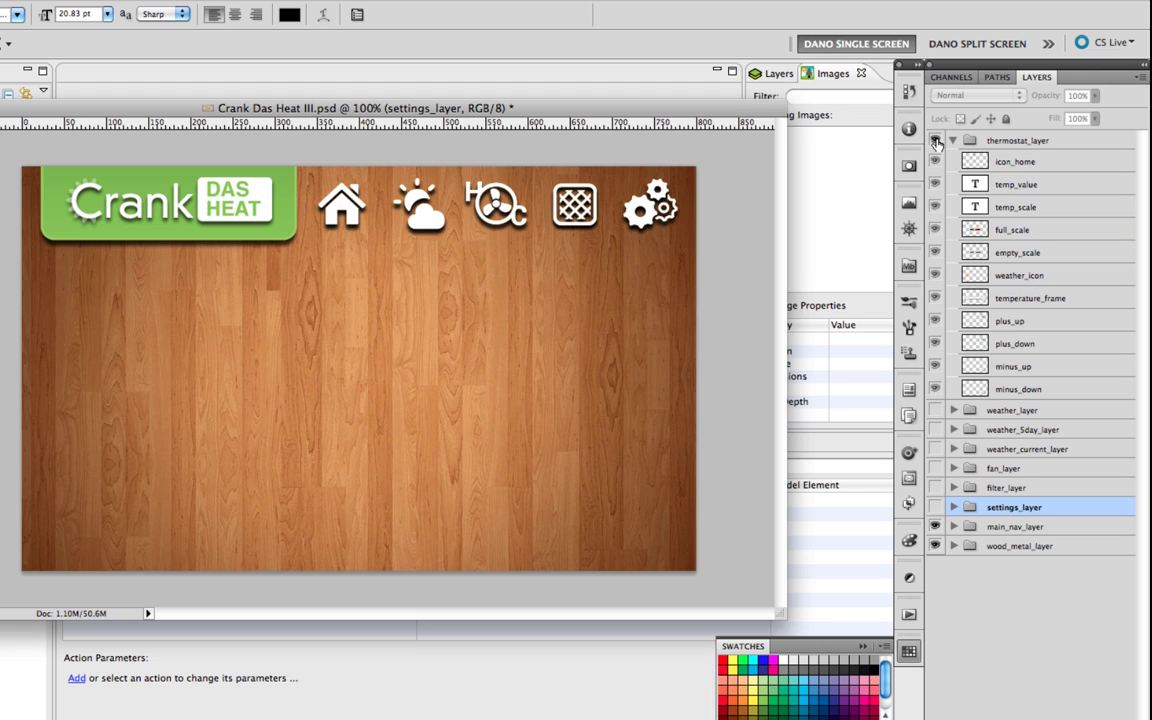
{"action": "left_click", "coordinate": [935, 141]}
{"action": "left_click", "coordinate": [954, 141]}
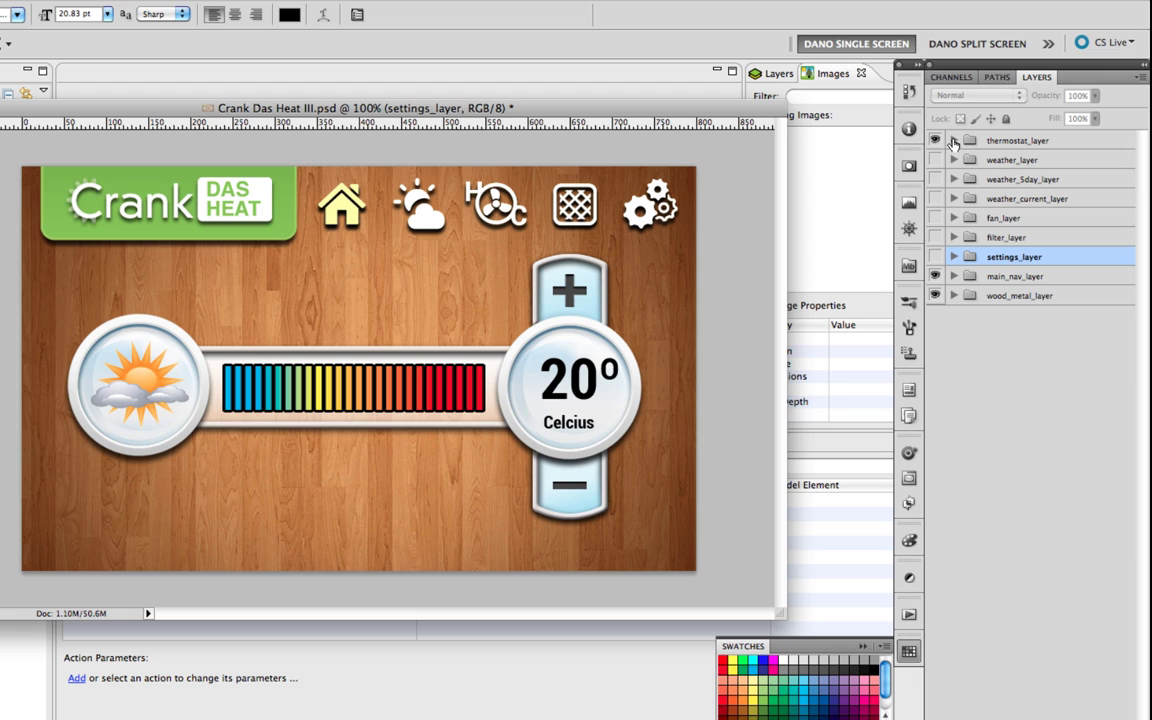
Hide the thermostat and preview the weather, weather_5day and weather_current screens in turn
{"action": "left_click", "coordinate": [935, 141]}
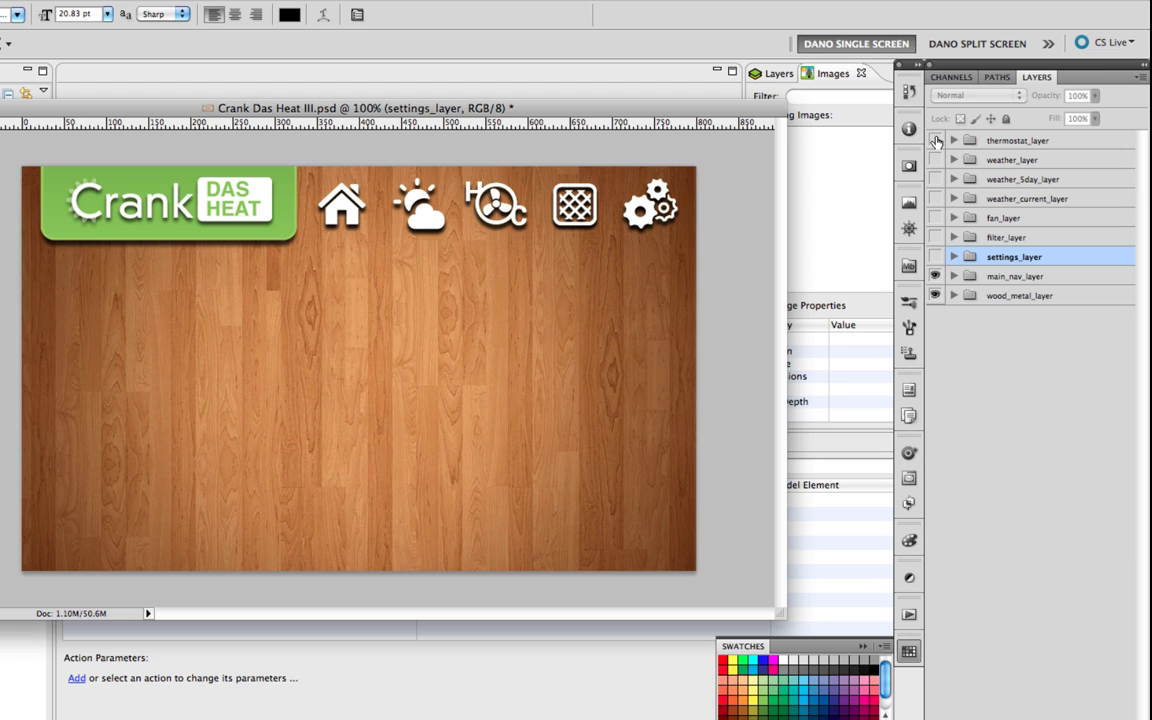
{"action": "left_click", "coordinate": [935, 160]}
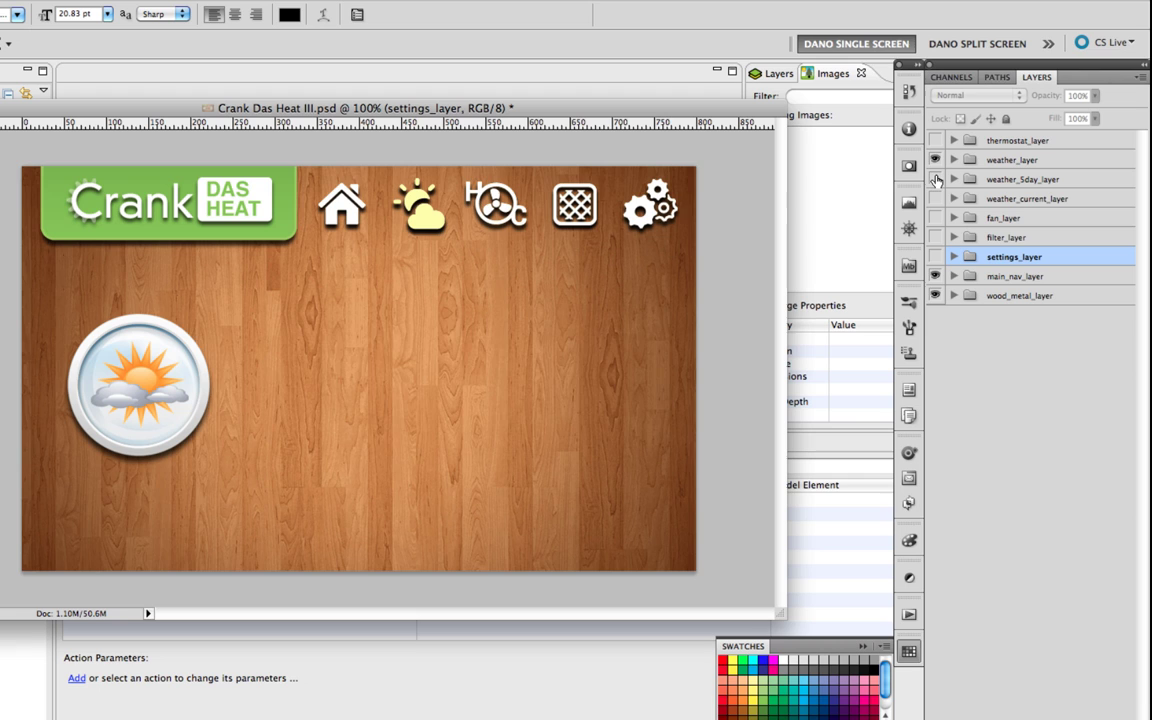
{"action": "left_click", "coordinate": [935, 179]}
{"action": "left_click", "coordinate": [935, 179]}
{"action": "left_click", "coordinate": [935, 198]}
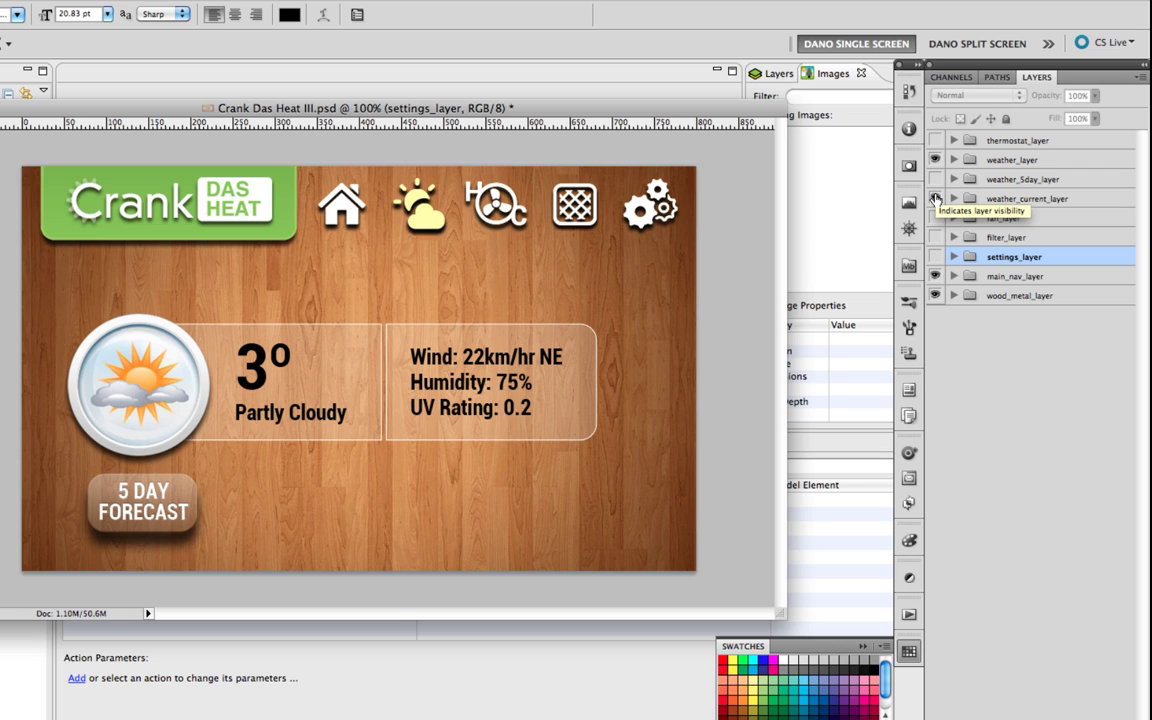
{"action": "left_click", "coordinate": [935, 198]}
{"action": "left_click", "coordinate": [935, 159]}
Preview the fan screen, then show the air filter screen
{"action": "left_click", "coordinate": [935, 218]}
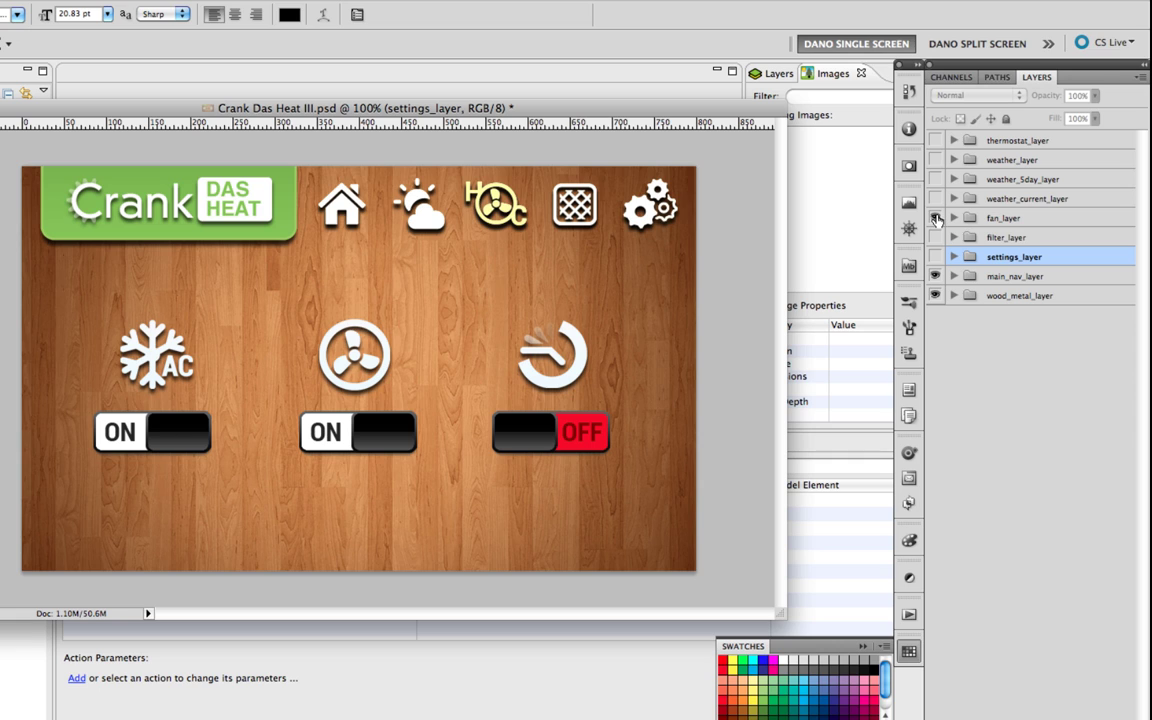
{"action": "left_click", "coordinate": [935, 218]}
{"action": "left_click", "coordinate": [935, 237]}
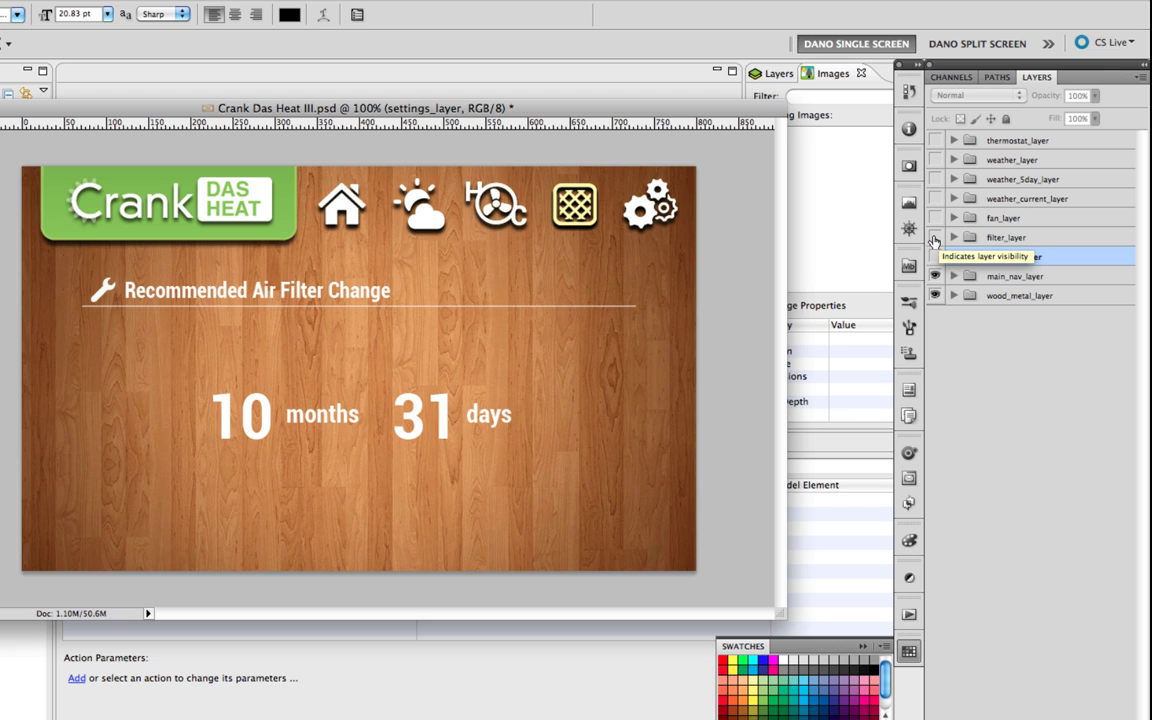
Preview the settings screen, then restore only the thermostat screen and save the PSD
{"action": "left_click", "coordinate": [935, 238]}
{"action": "left_click", "coordinate": [935, 257]}
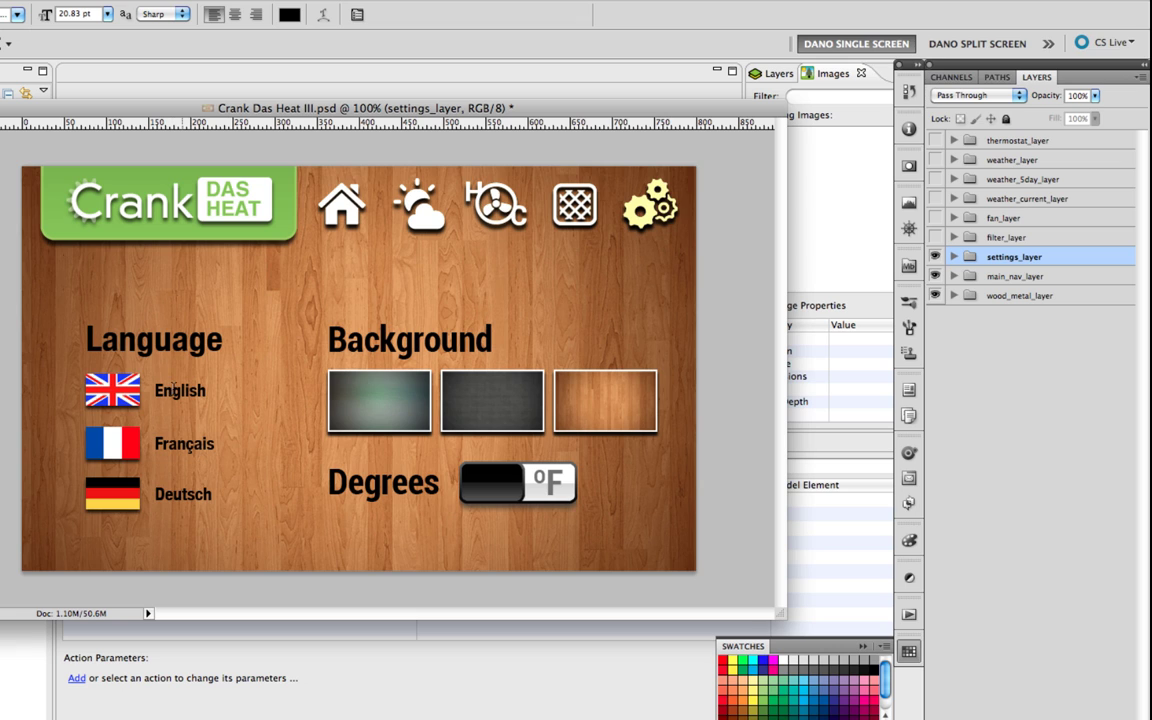
{"action": "left_click", "coordinate": [935, 257]}
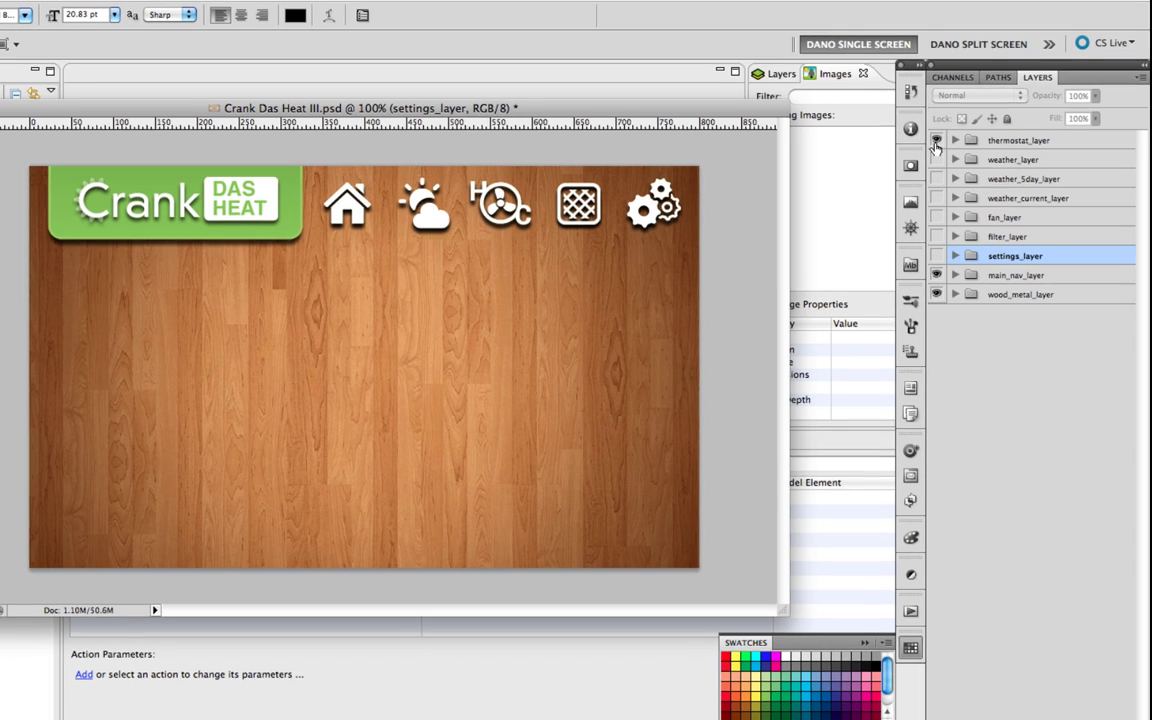
{"action": "left_click", "coordinate": [936, 141]}
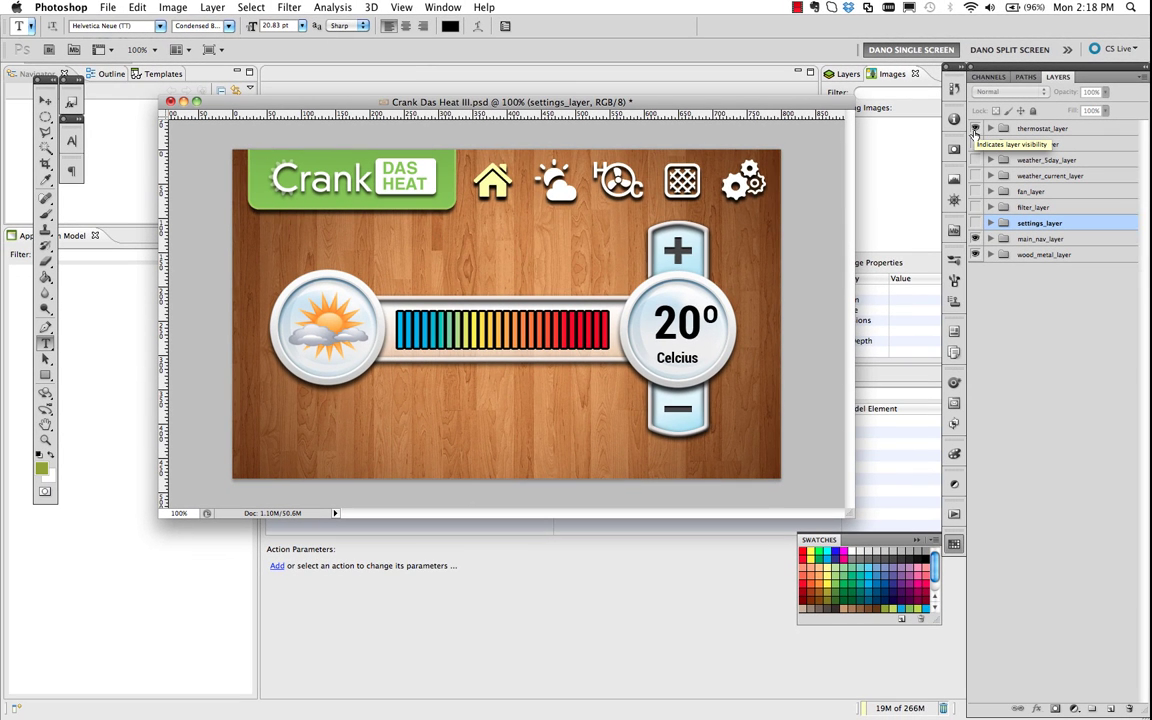
{"action": "key", "text": "super+s"}
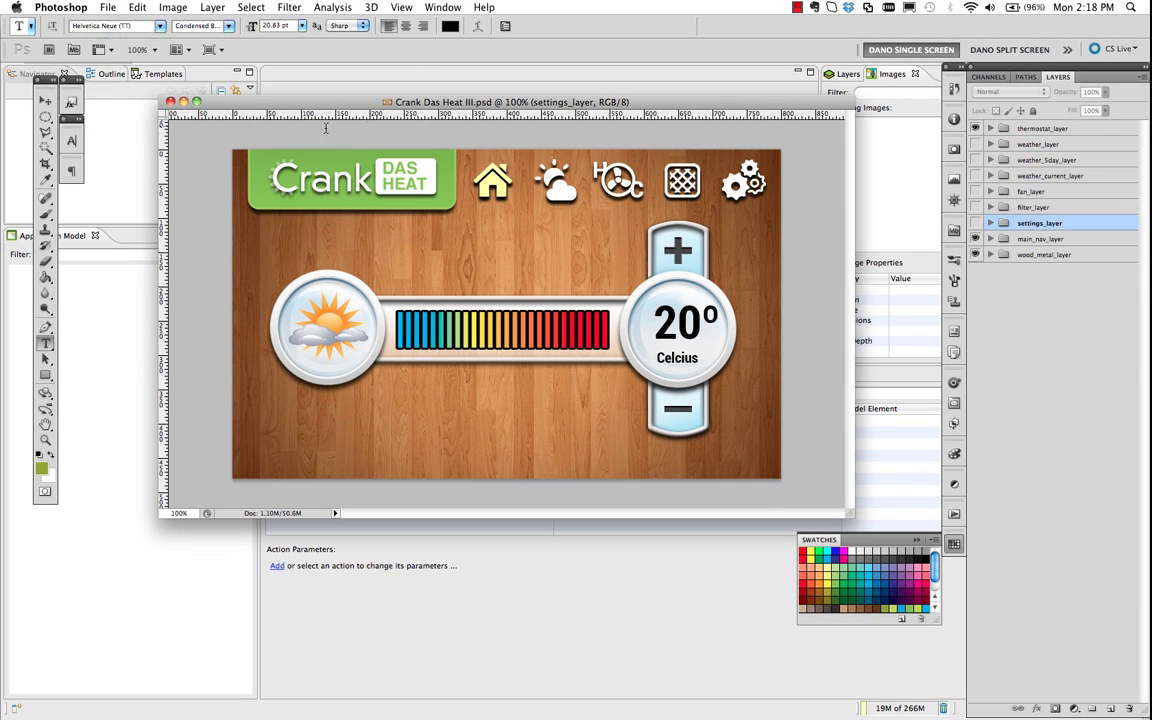
In Storyboard Designer's Navigator, start an import with Photoshop PSD File as the source
{"action": "left_click", "coordinate": [139, 151]}
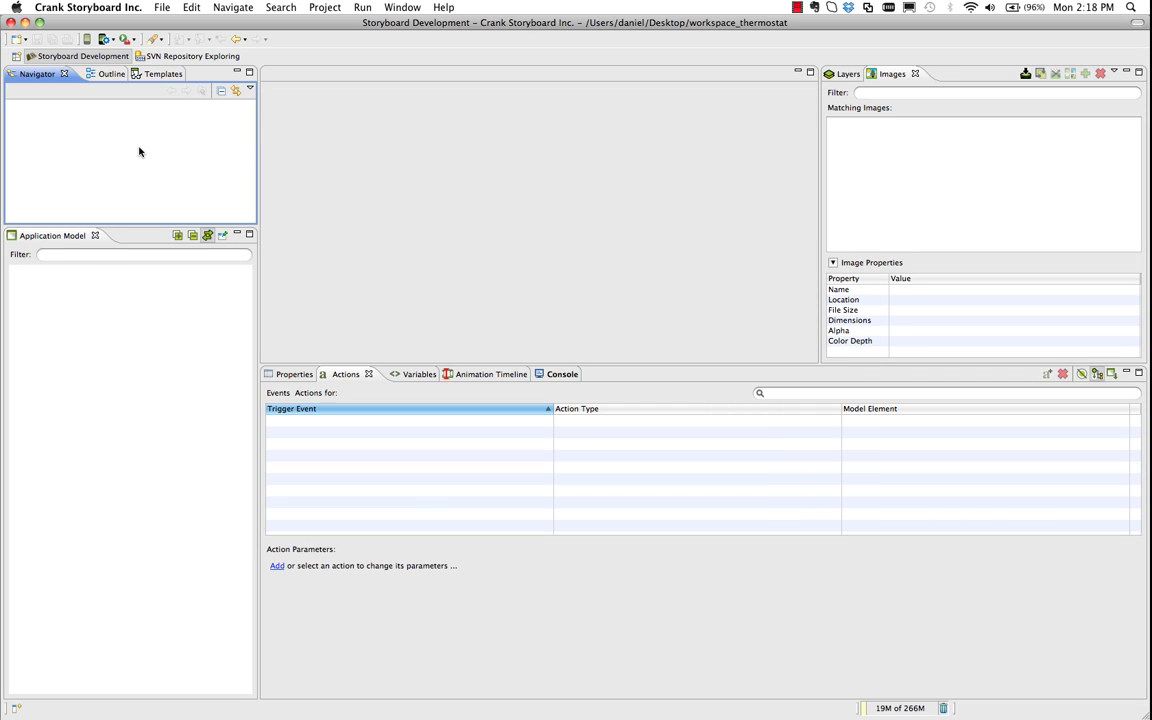
{"action": "right_click", "coordinate": [88, 142]}
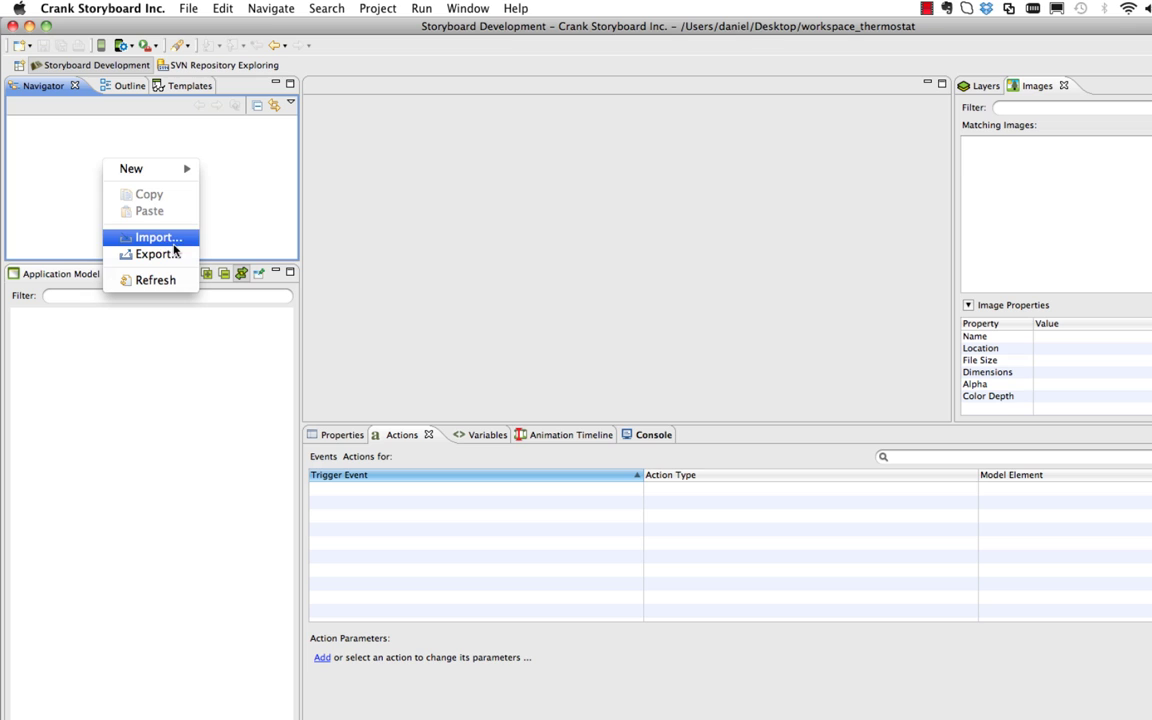
{"action": "left_click", "coordinate": [155, 238]}
{"action": "left_click", "coordinate": [520, 338]}
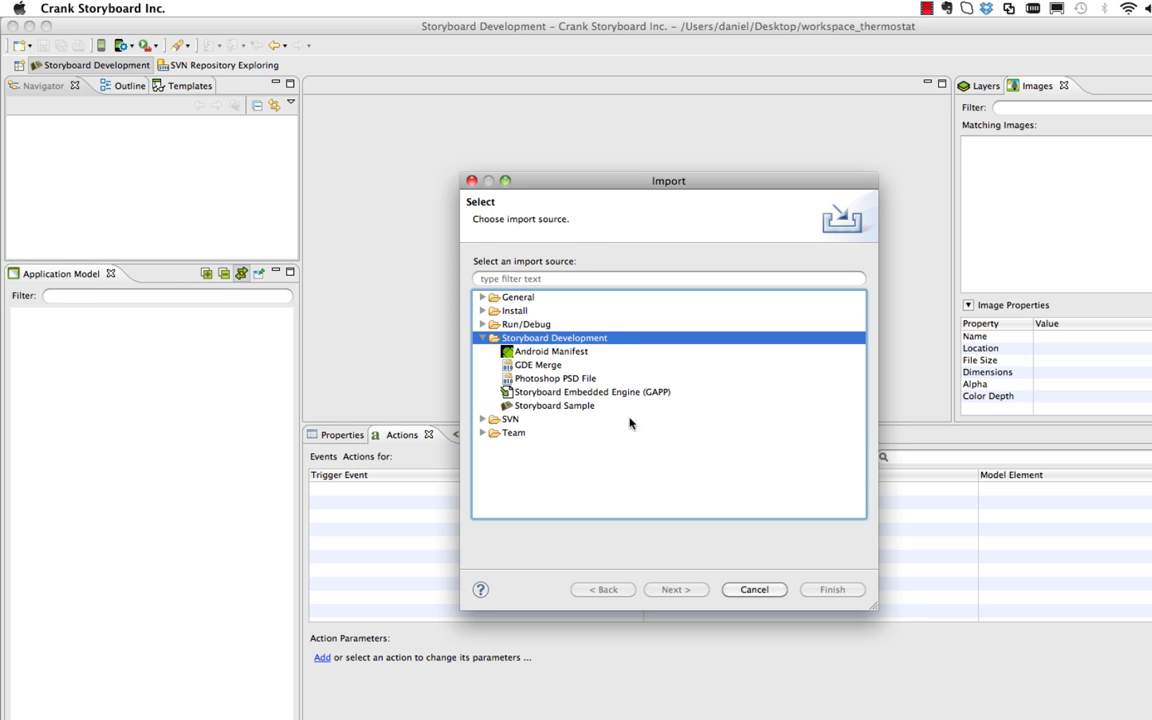
{"action": "left_click", "coordinate": [532, 380]}
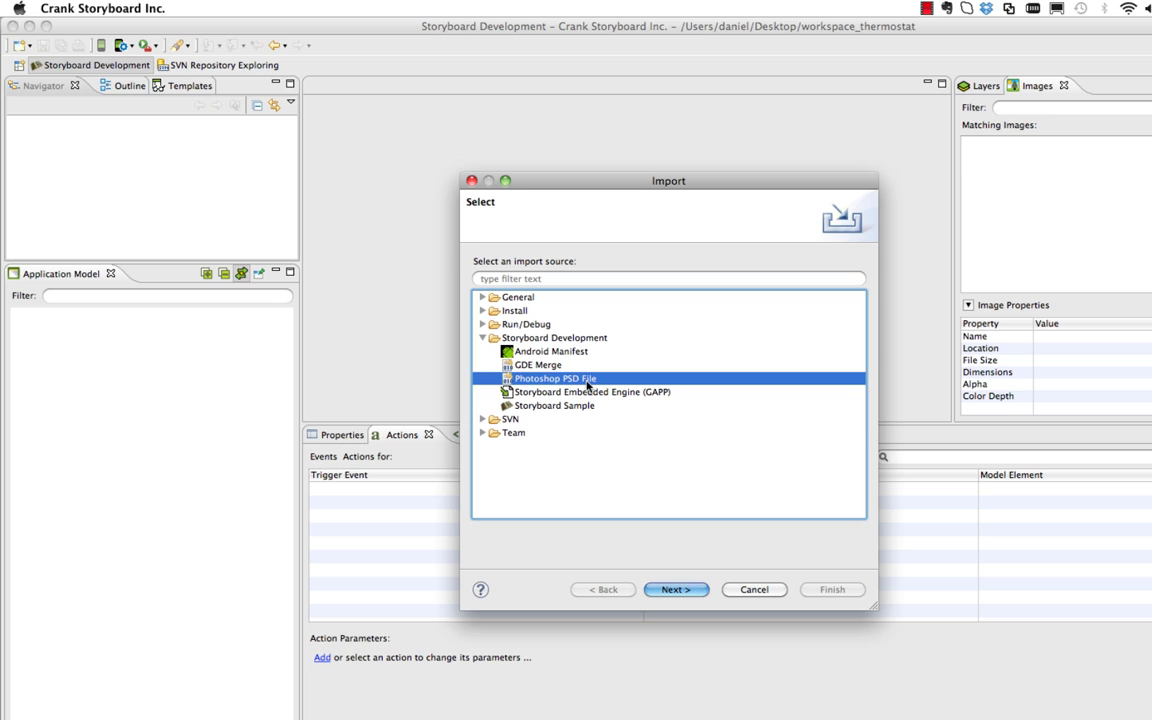
Choose Crank Das Heat III.psd, import text layers as text render extensions, into project Crank Das Heat III
{"action": "left_click", "coordinate": [686, 590]}
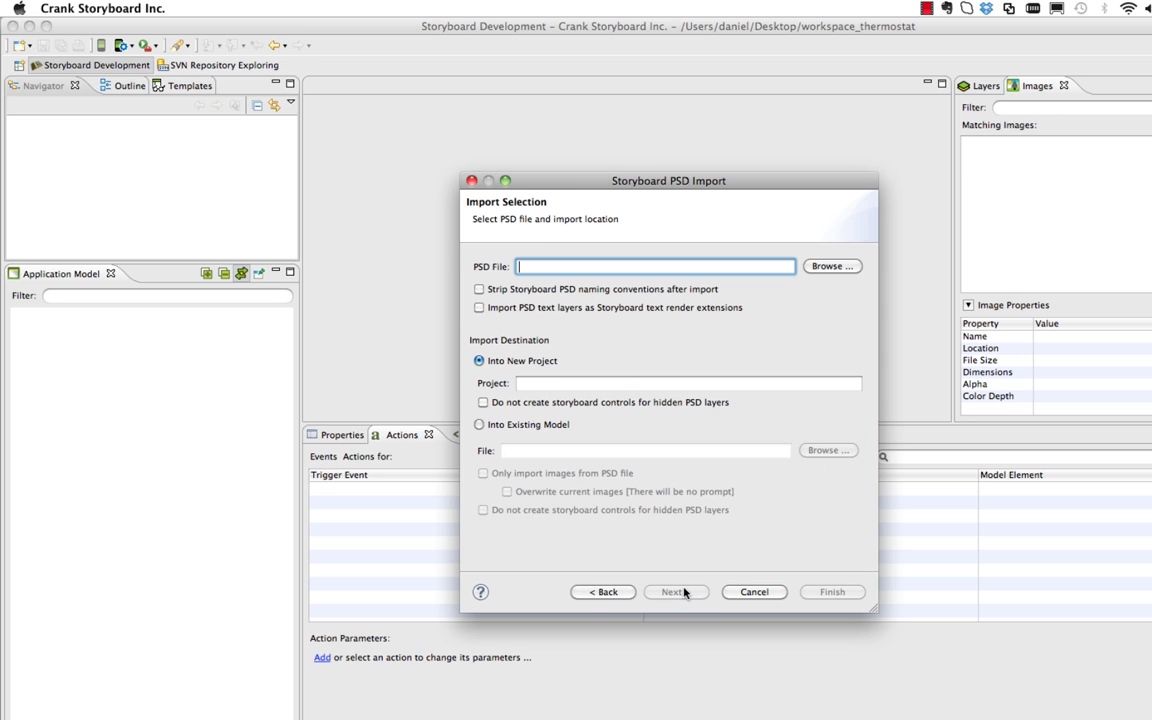
{"action": "left_click", "coordinate": [826, 266]}
{"action": "left_click", "coordinate": [573, 143]}
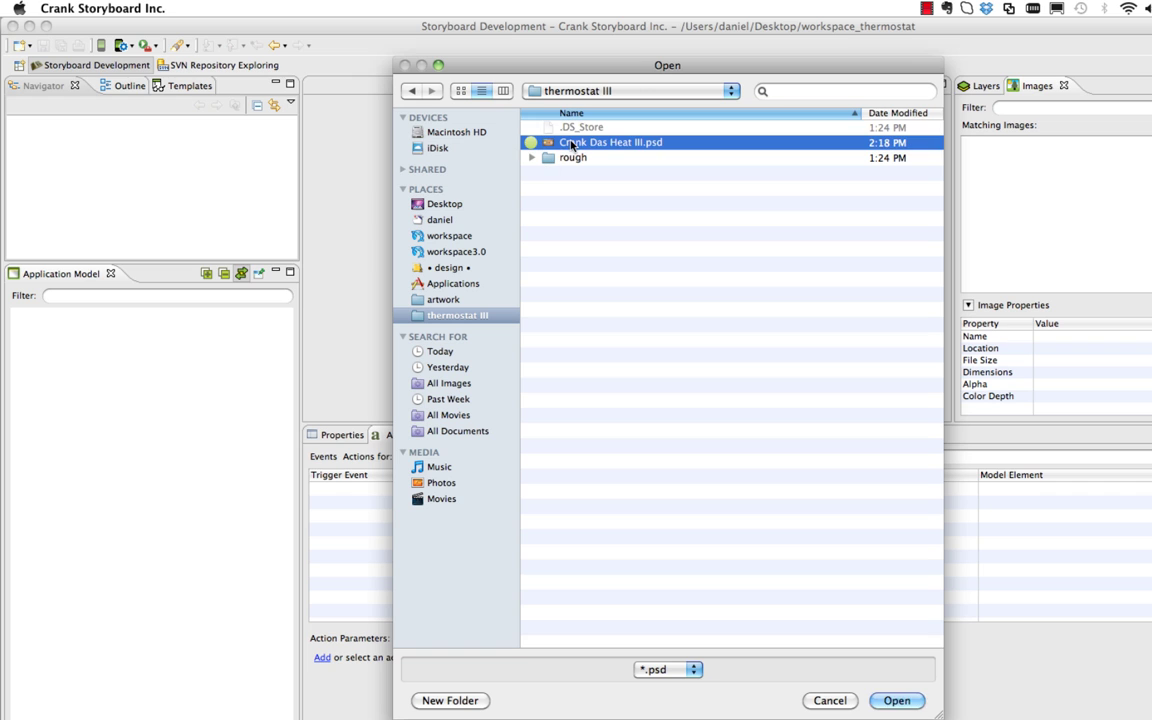
{"action": "left_click", "coordinate": [895, 701]}
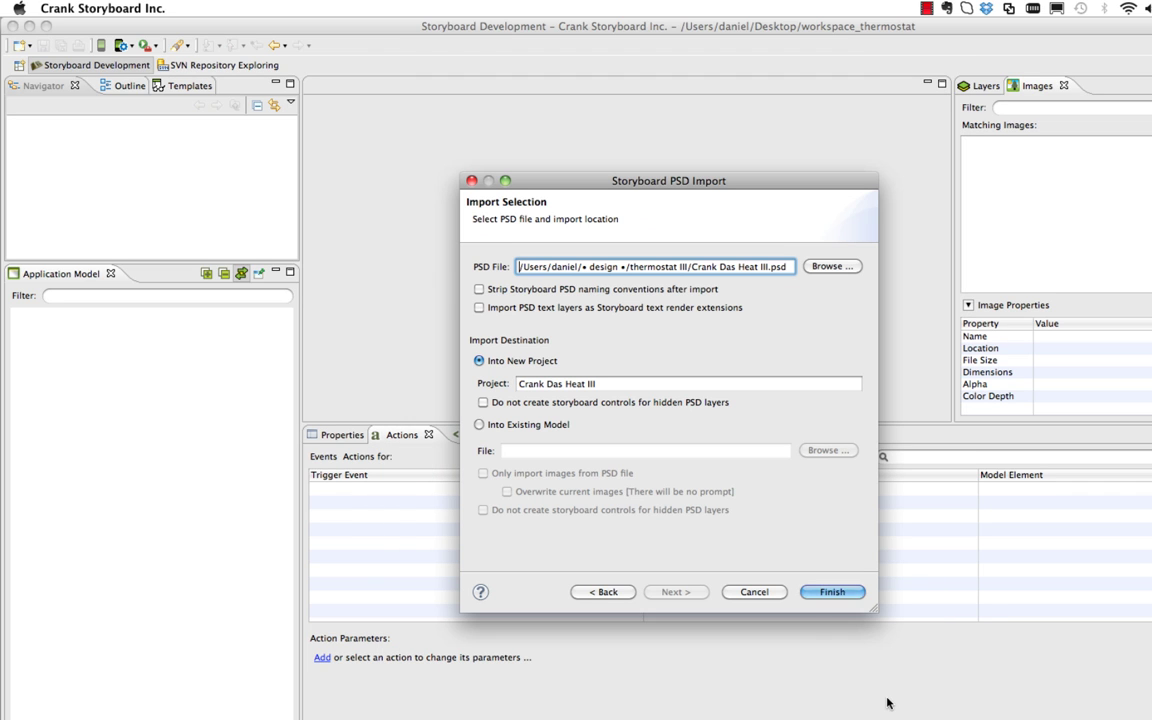
{"action": "left_click", "coordinate": [479, 308]}
{"action": "left_click_drag", "start_coordinate": [521, 383], "coordinate": [638, 381]}
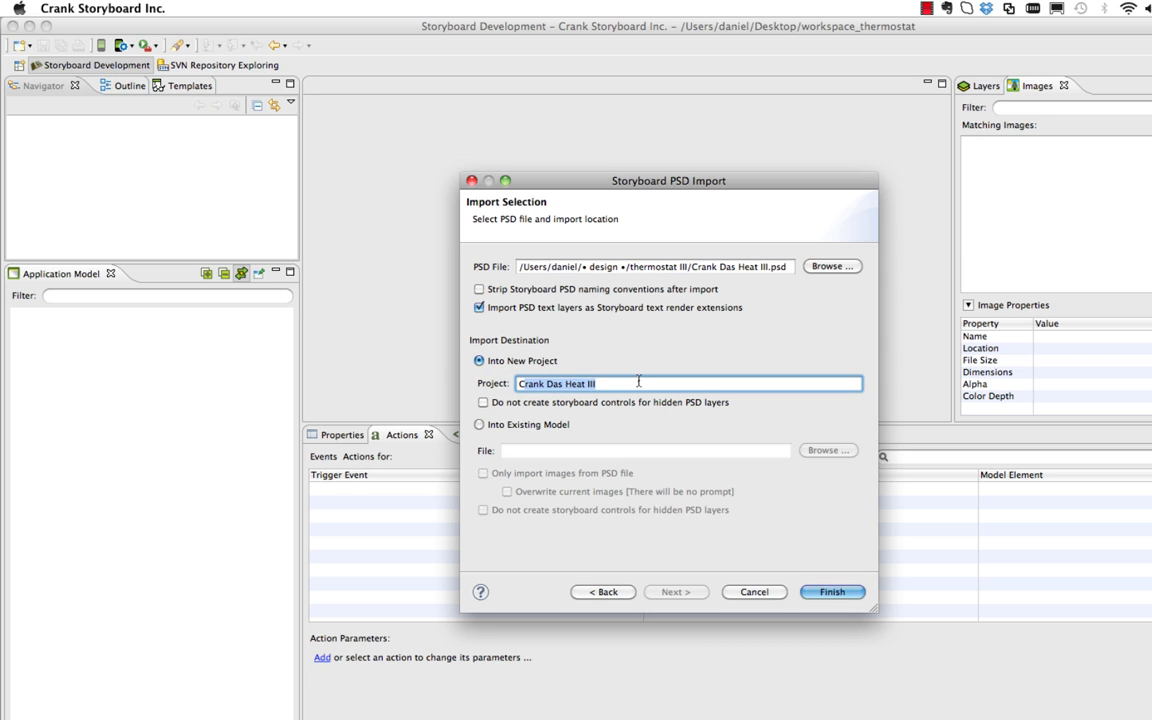
Finish the import and browse the project's imported images
{"action": "left_click", "coordinate": [846, 594]}
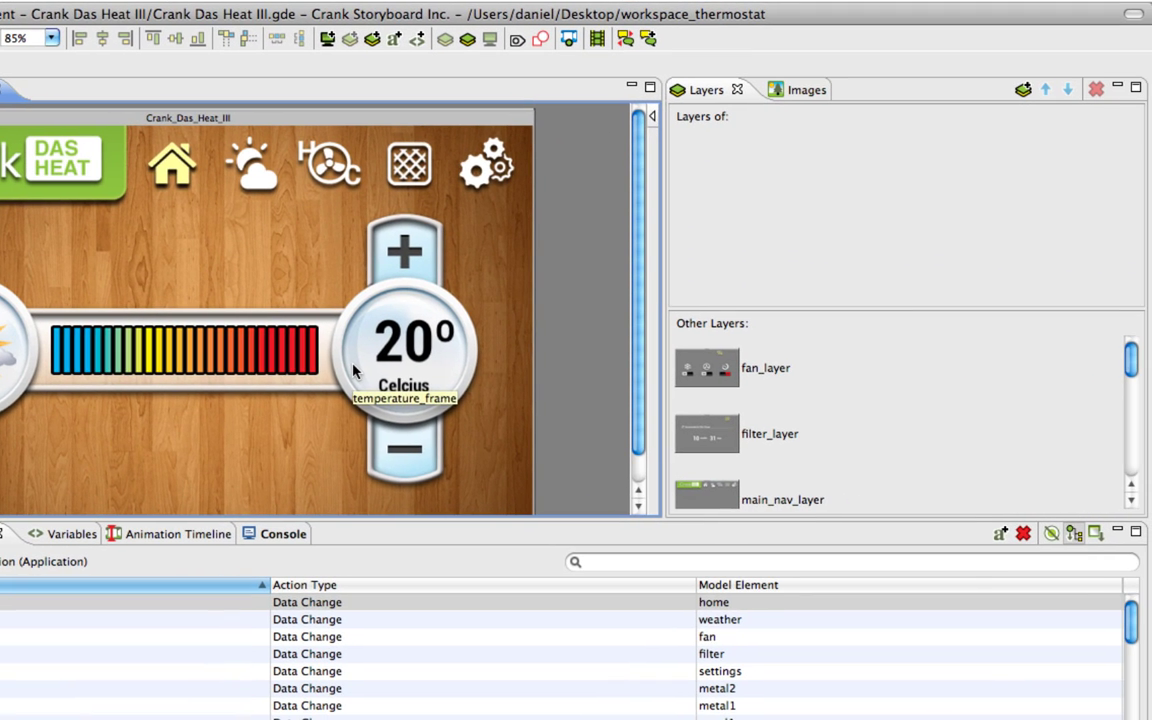
{"action": "left_click", "coordinate": [797, 92]}
{"action": "scroll", "coordinate": [948, 305], "scroll_direction": "down", "scroll_amount": 5}
{"action": "scroll", "coordinate": [948, 305], "scroll_direction": "down", "scroll_amount": 5}
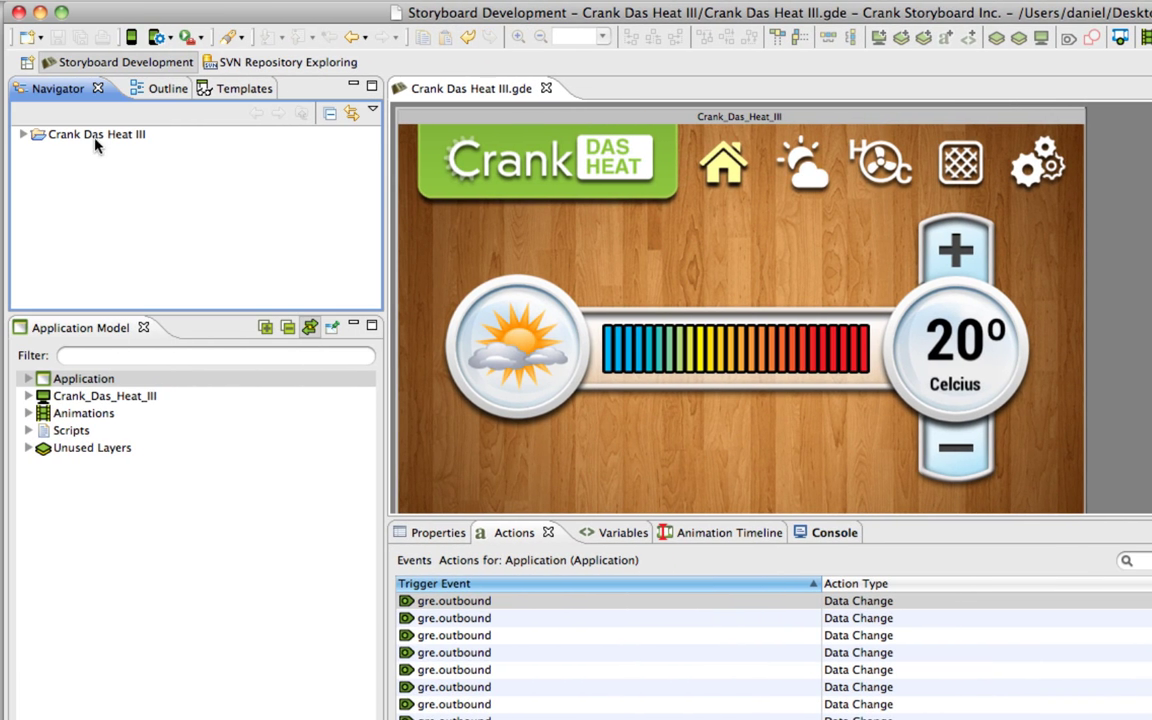
Expand the project and the Crank_Das_Heat_III screen to view its layers
{"action": "left_click", "coordinate": [95, 140]}
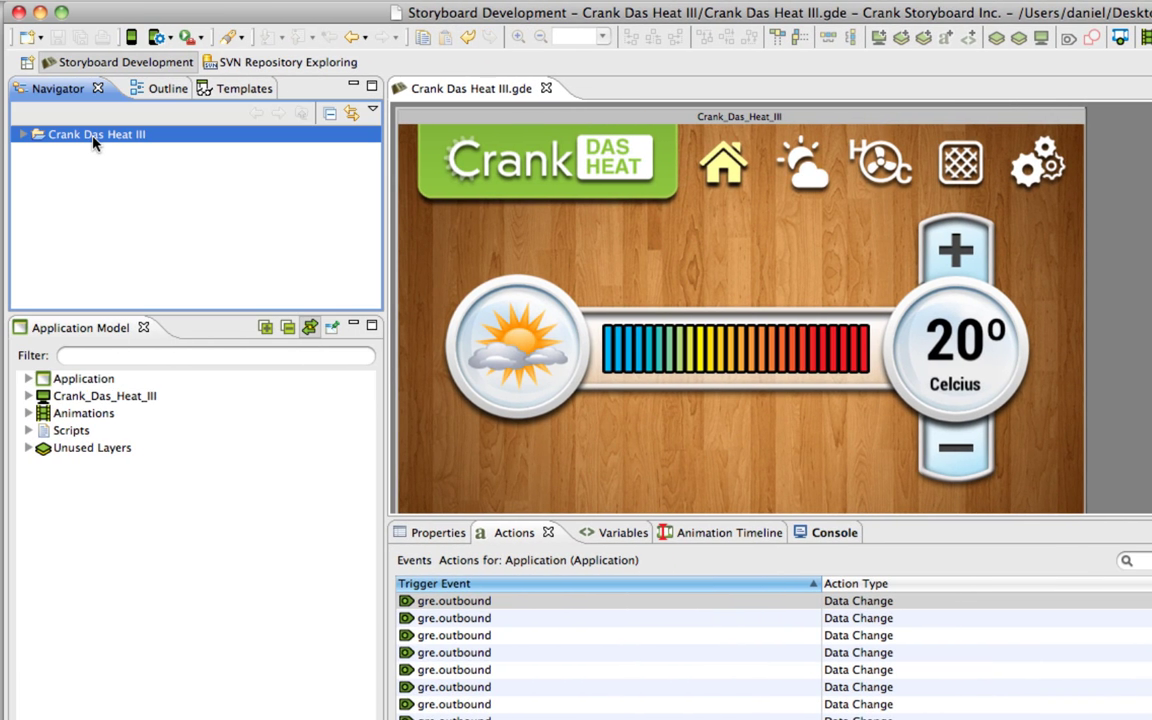
{"action": "double_click", "coordinate": [93, 137]}
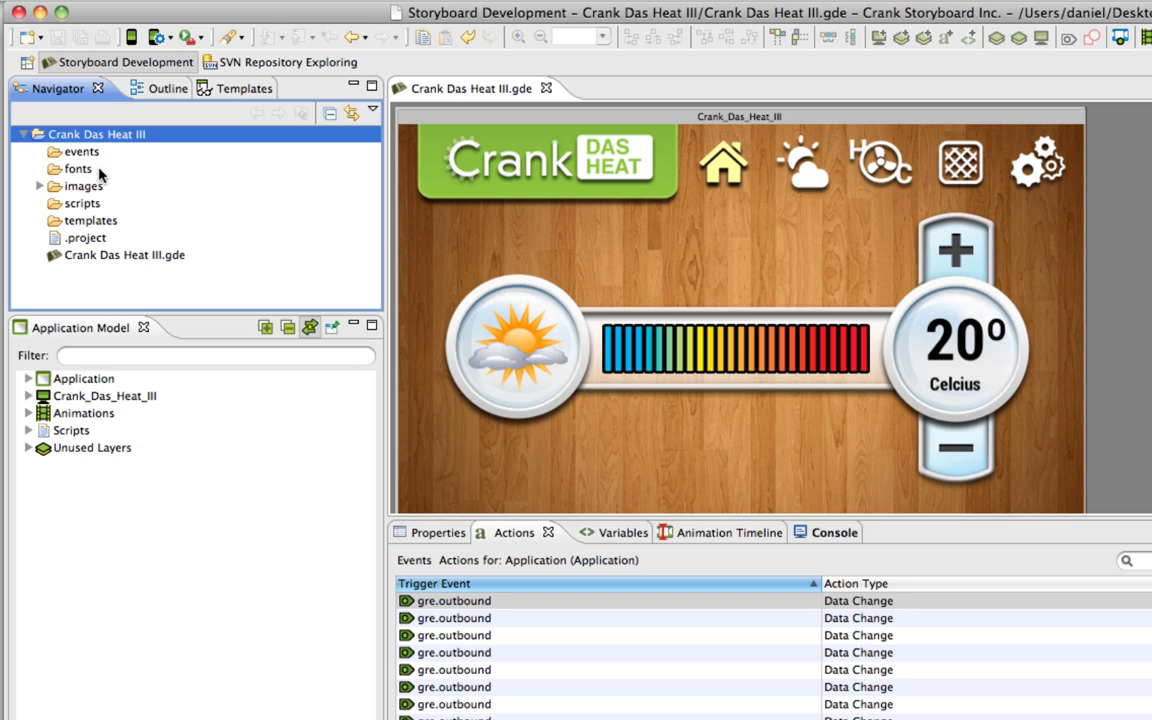
{"action": "left_click", "coordinate": [104, 398]}
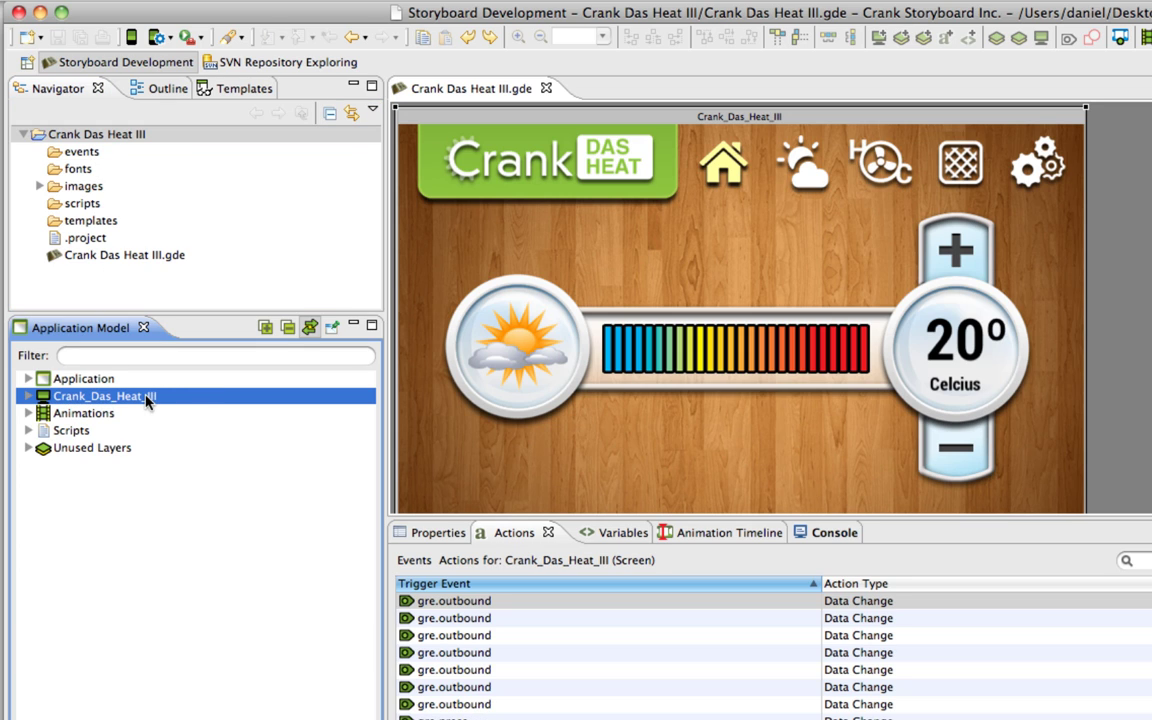
{"action": "double_click", "coordinate": [147, 398]}
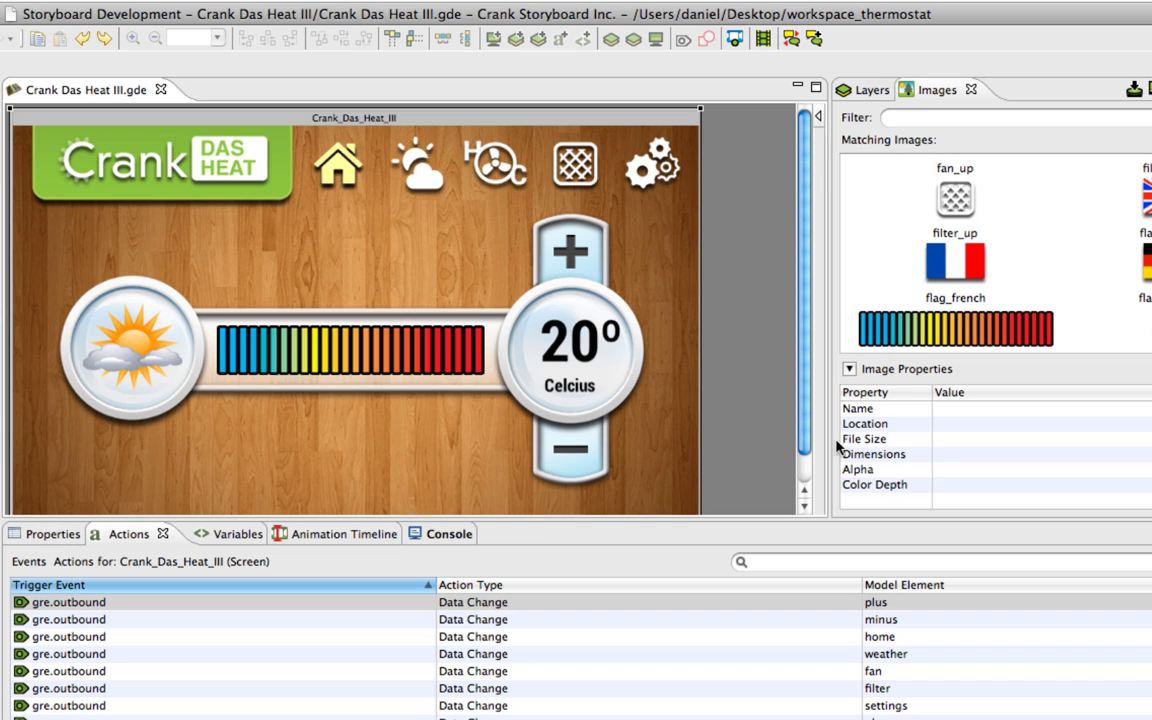
{"action": "left_click", "coordinate": [872, 90]}
{"action": "scroll", "coordinate": [944, 378], "scroll_direction": "down", "scroll_amount": 5}
{"action": "scroll", "coordinate": [939, 373], "scroll_direction": "up", "scroll_amount": 5}
{"action": "left_click", "coordinate": [410, 246]}
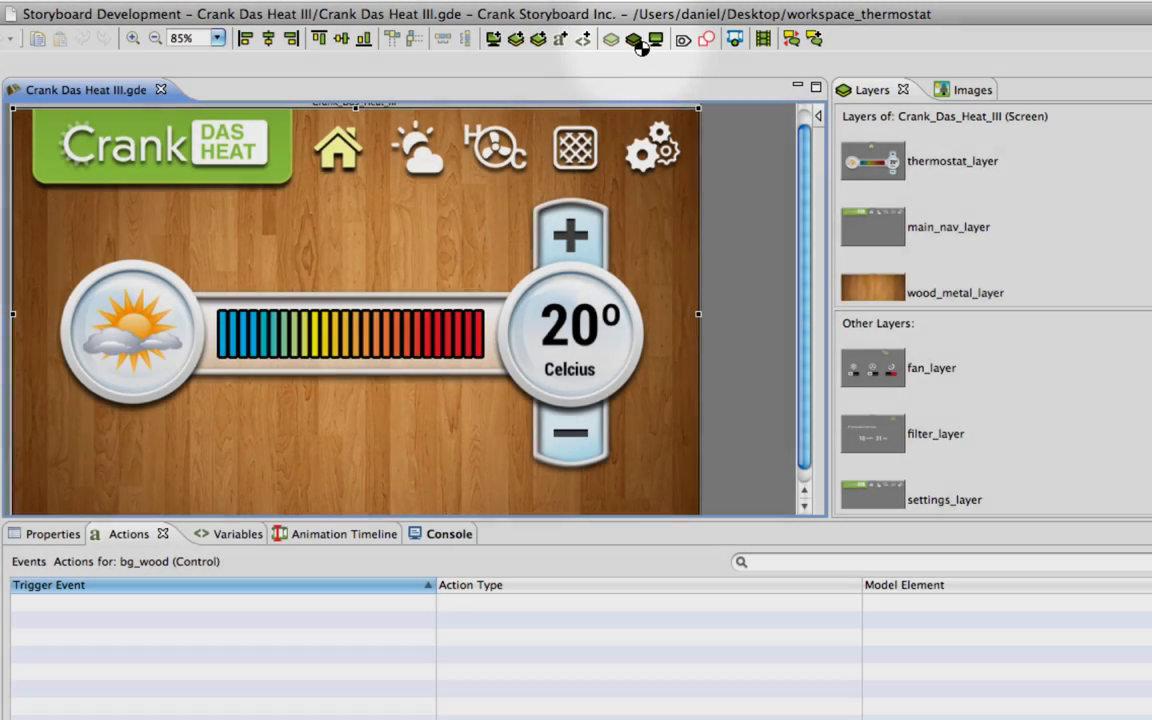
{"action": "left_click", "coordinate": [637, 42]}
{"action": "left_click", "coordinate": [203, 35]}
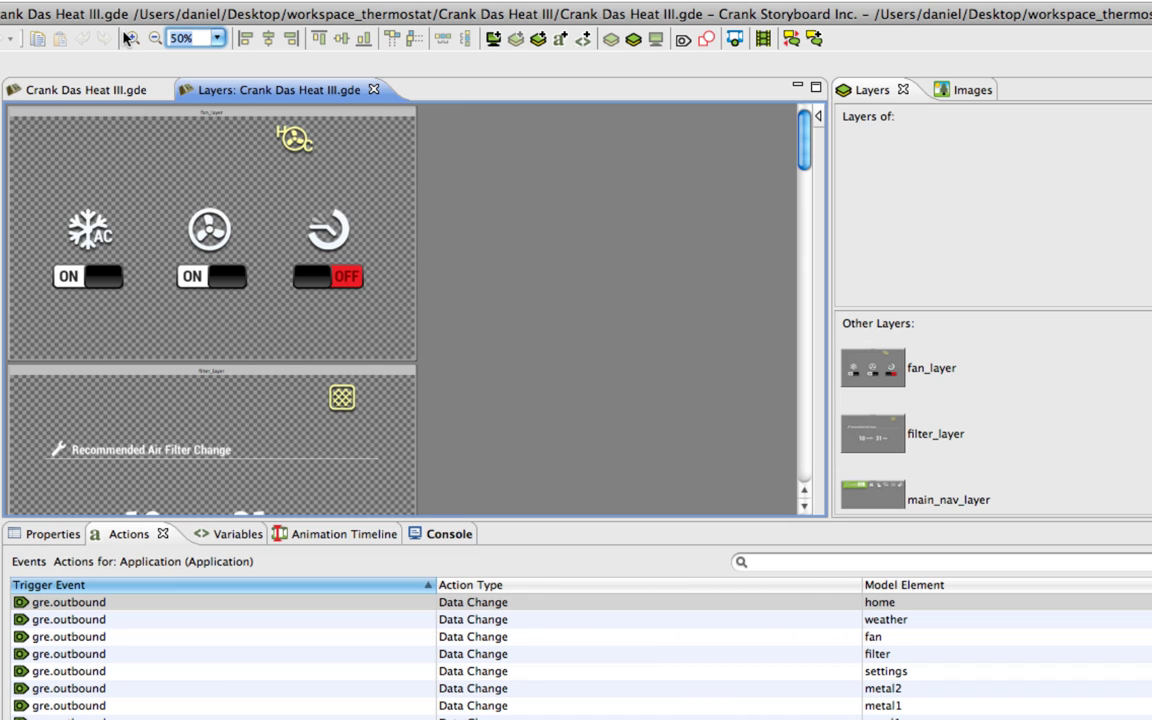
{"action": "type", "text": "75"}
{"action": "key", "text": "Return"}
{"action": "scroll", "coordinate": [262, 215], "scroll_direction": "up", "scroll_amount": 2}
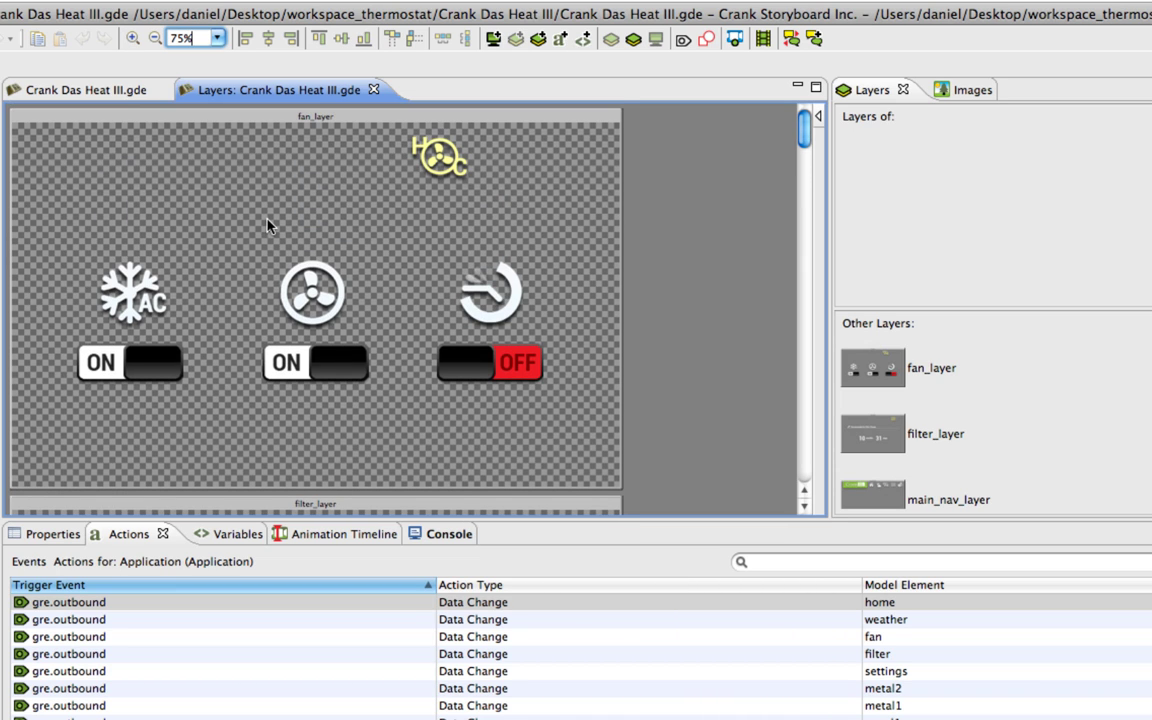
{"action": "scroll", "coordinate": [240, 292], "scroll_direction": "down", "scroll_amount": 8}
{"action": "scroll", "coordinate": [262, 332], "scroll_direction": "down", "scroll_amount": 6}
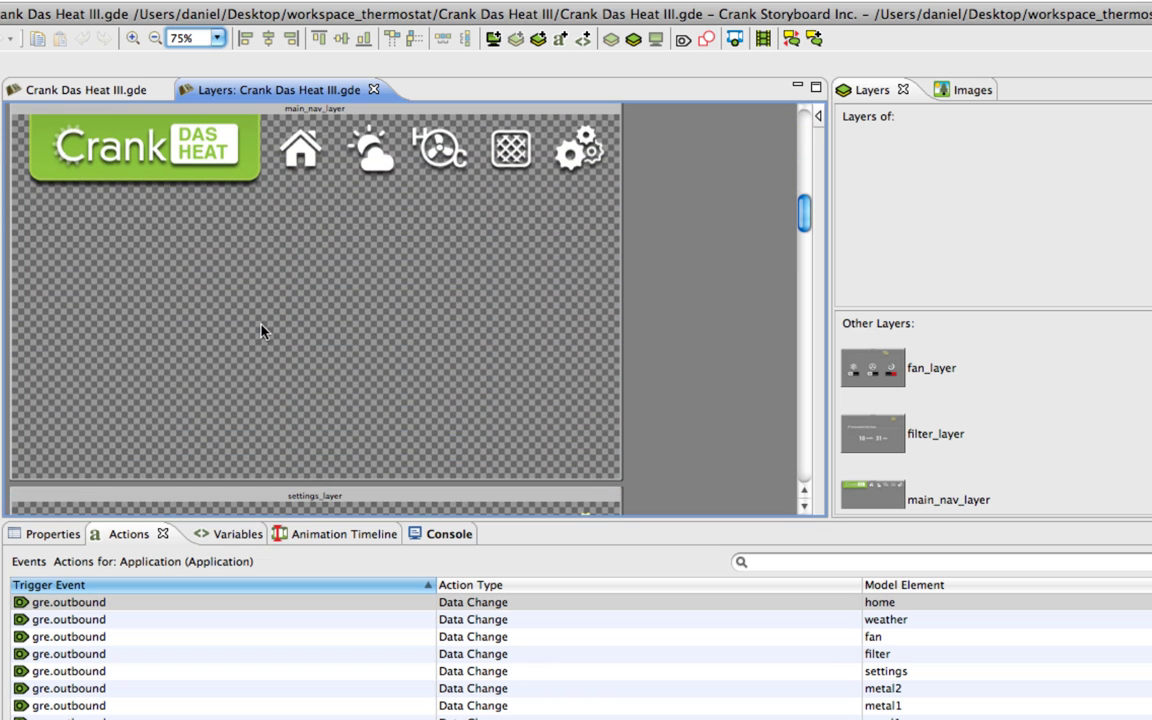
{"action": "scroll", "coordinate": [262, 332], "scroll_direction": "down", "scroll_amount": 7}
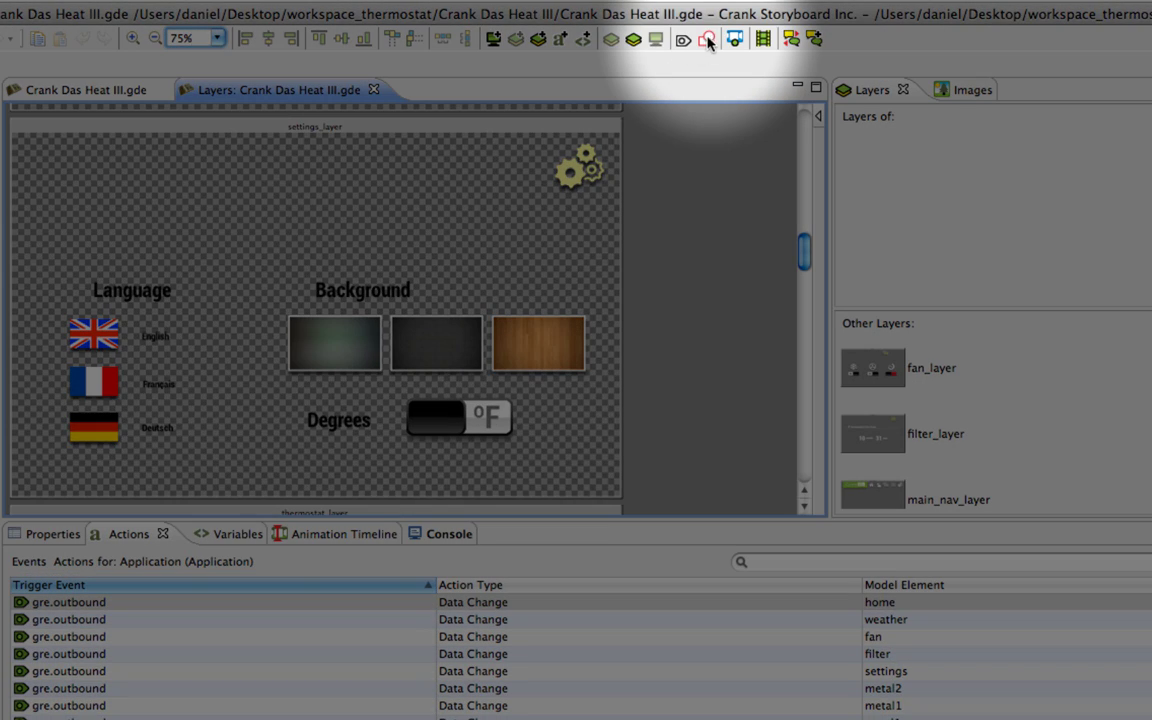
{"action": "left_click", "coordinate": [707, 40]}
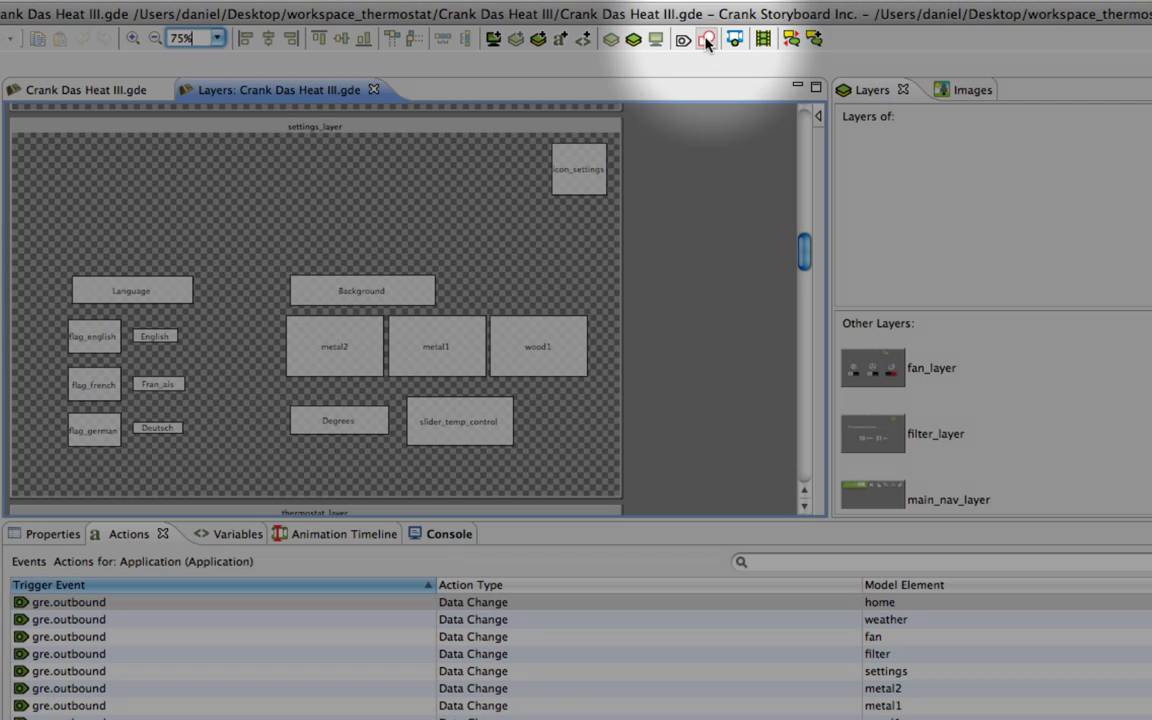
{"action": "scroll", "coordinate": [360, 332], "scroll_direction": "down", "scroll_amount": 6}
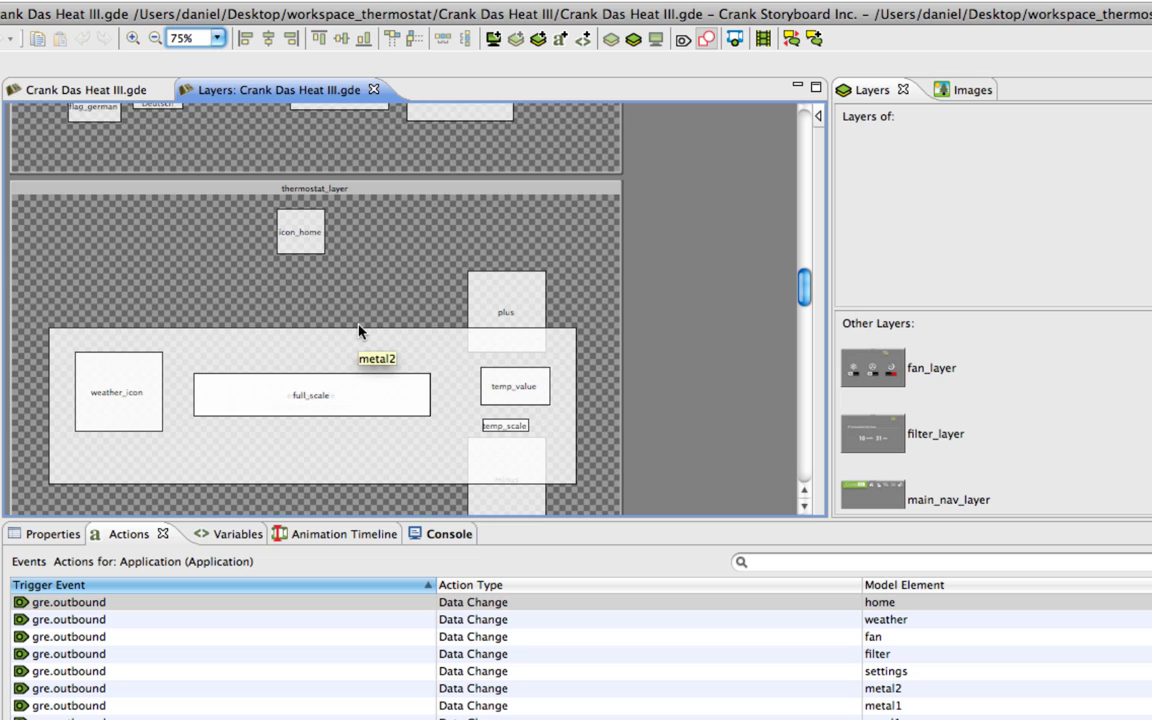
{"action": "scroll", "coordinate": [360, 332], "scroll_direction": "down", "scroll_amount": 8}
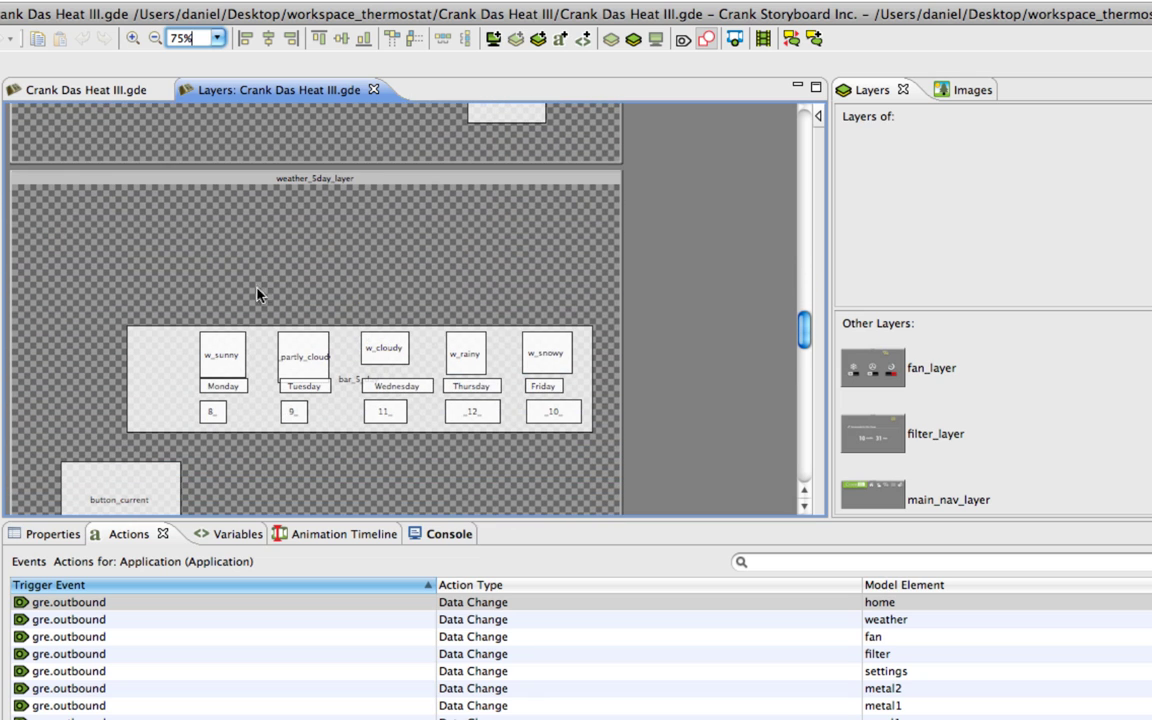
{"action": "scroll", "coordinate": [553, 352], "scroll_direction": "down", "scroll_amount": 8}
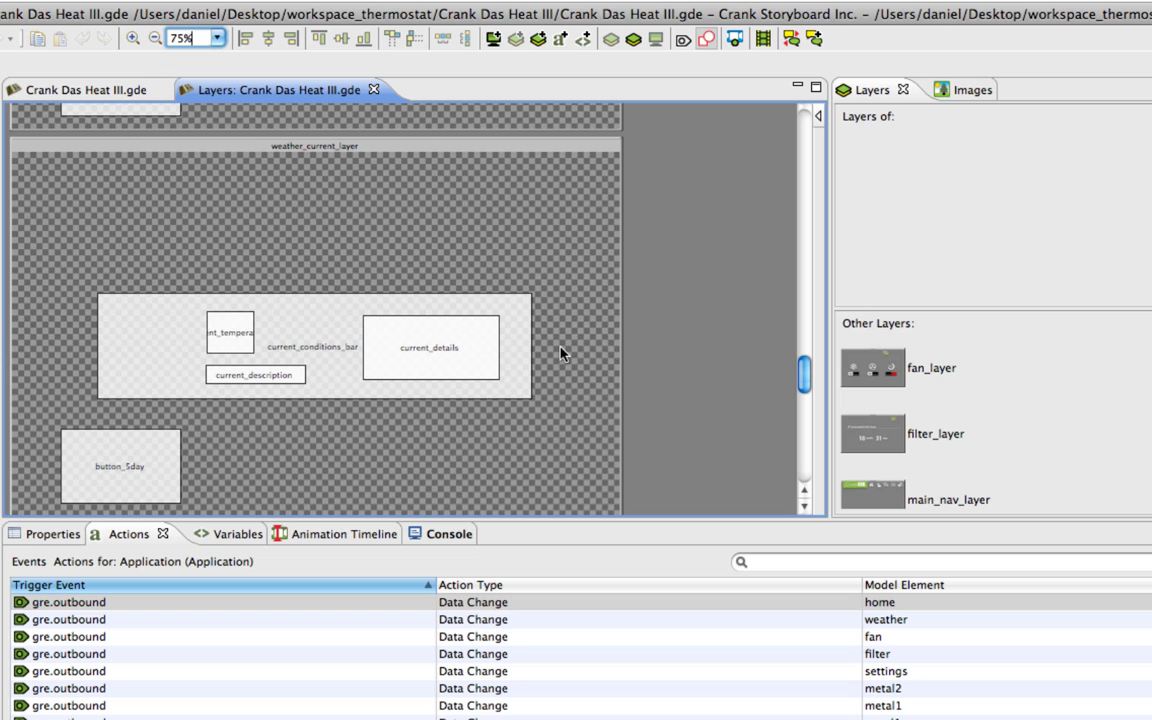
{"action": "left_click", "coordinate": [636, 38]}
{"action": "scroll", "coordinate": [300, 270], "scroll_direction": "up", "scroll_amount": 1}
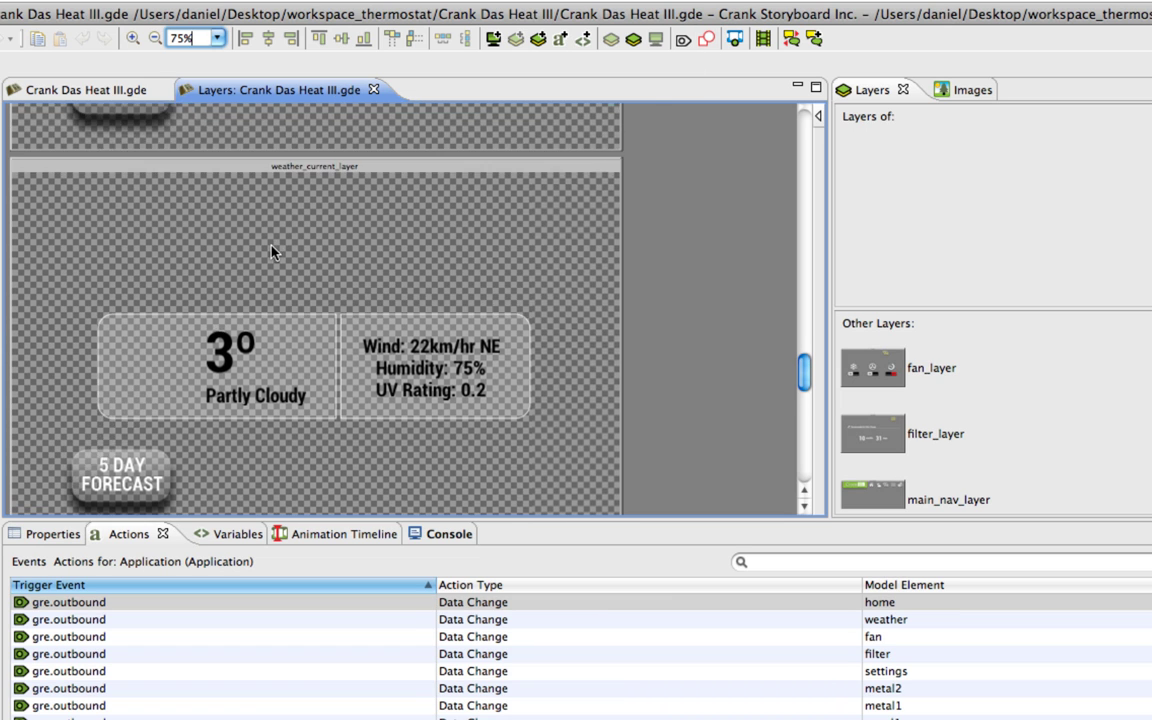
{"action": "scroll", "coordinate": [272, 252], "scroll_direction": "up", "scroll_amount": 3}
{"action": "left_click_drag", "start_coordinate": [804, 358], "coordinate": [768, 87]}
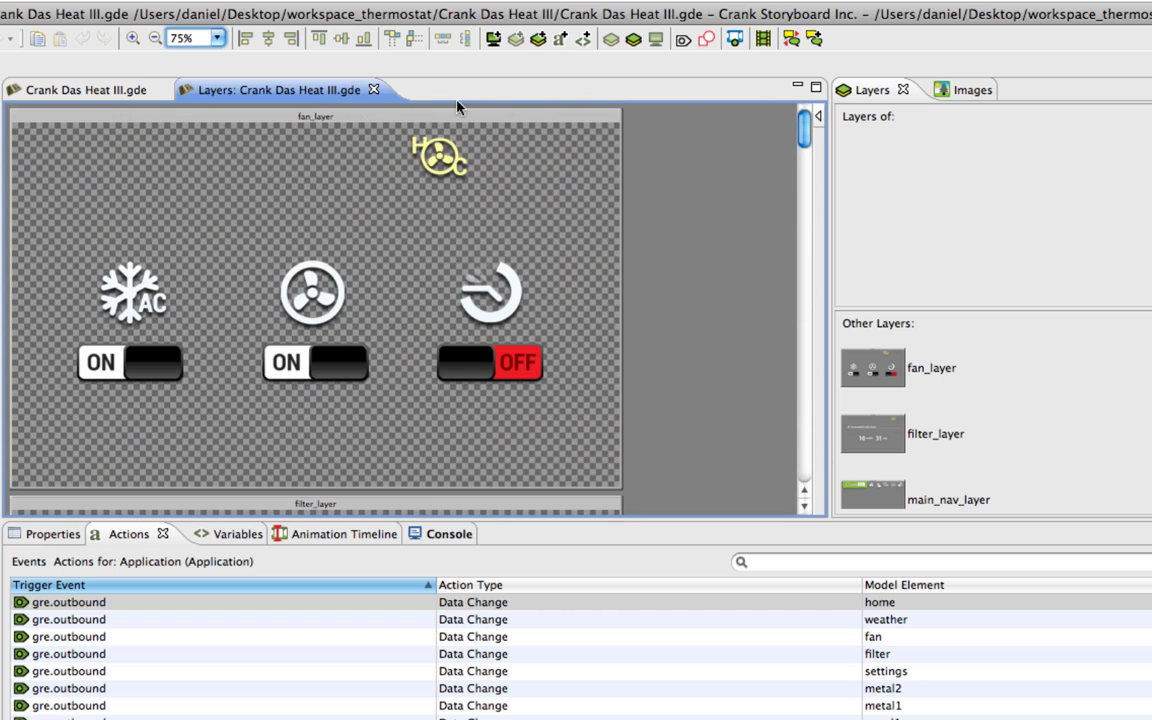
Close the Layers editor and rename the Crank_Das_Heat_III screen to home_sc
{"action": "left_click", "coordinate": [375, 91]}
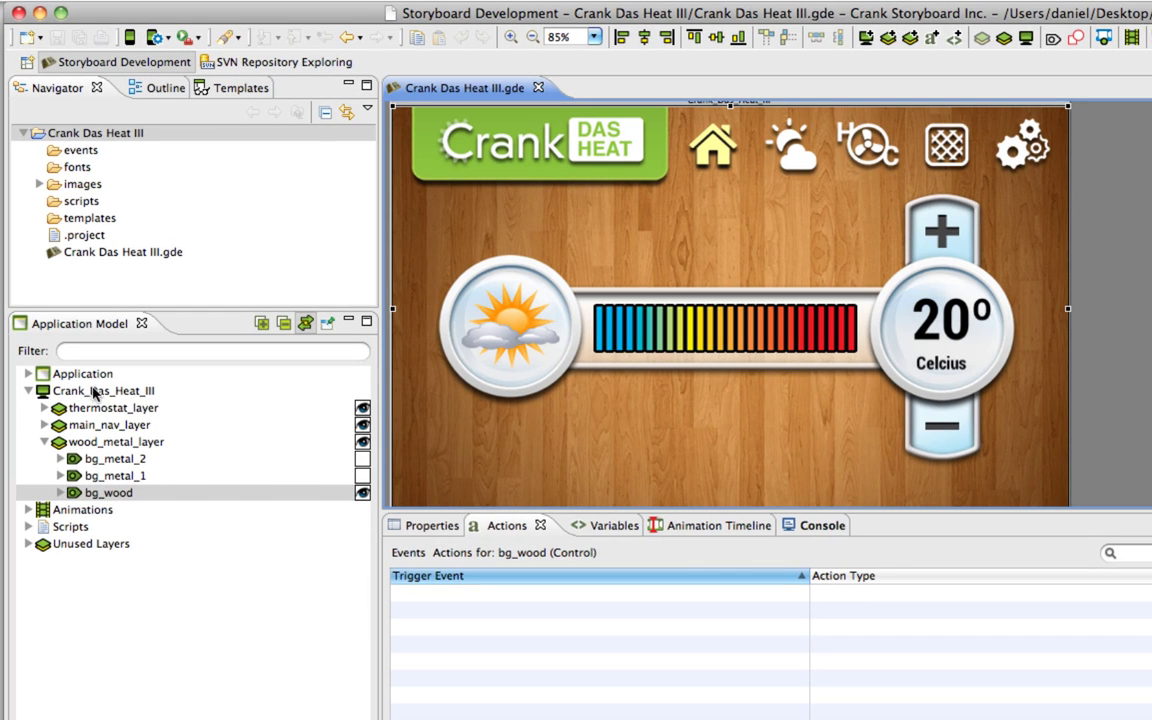
{"action": "left_click", "coordinate": [90, 391]}
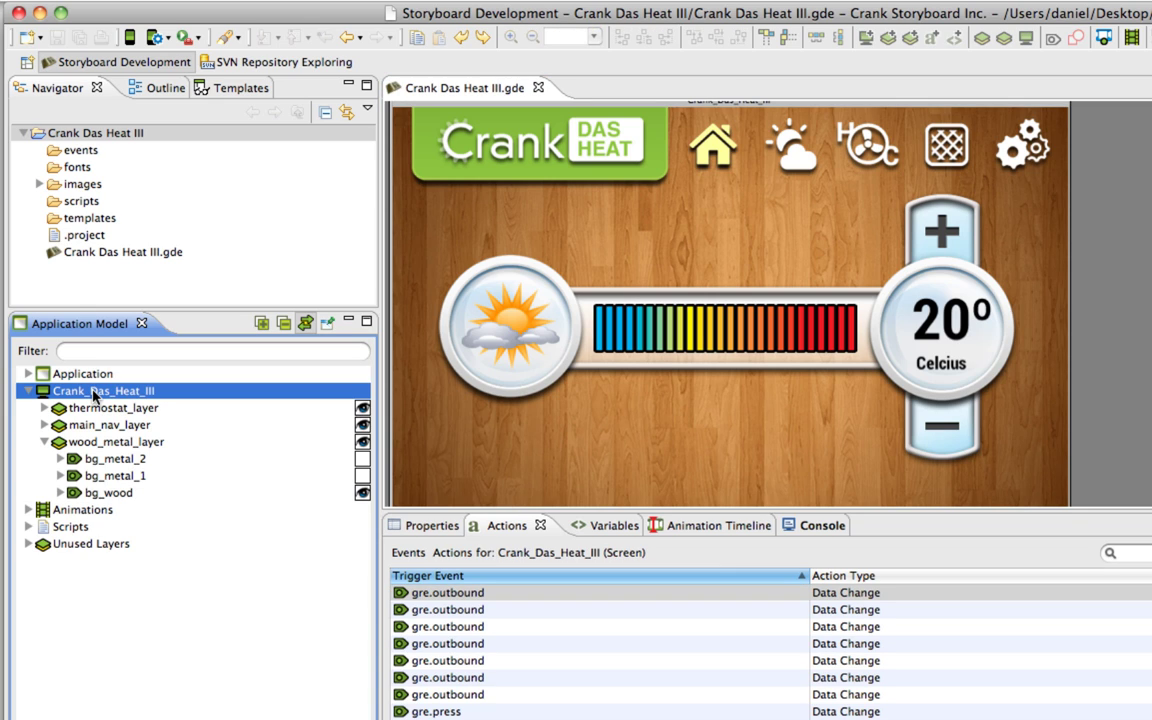
{"action": "left_click", "coordinate": [78, 393]}
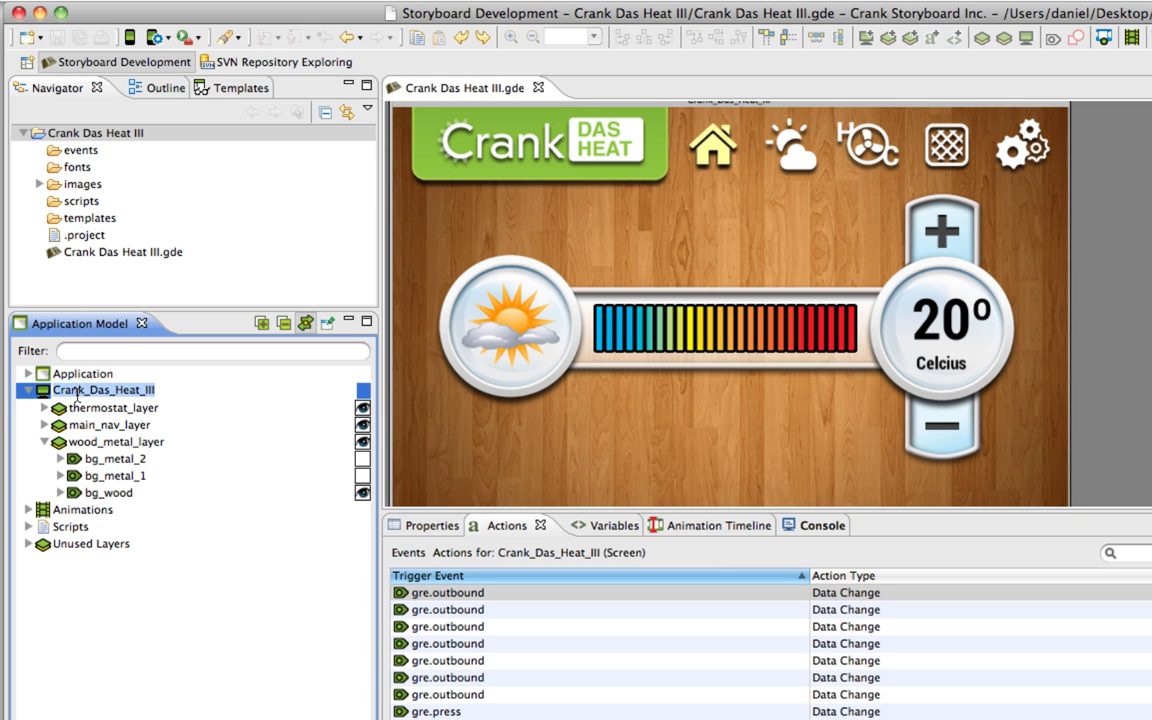
{"action": "type", "text": "home_sc"}
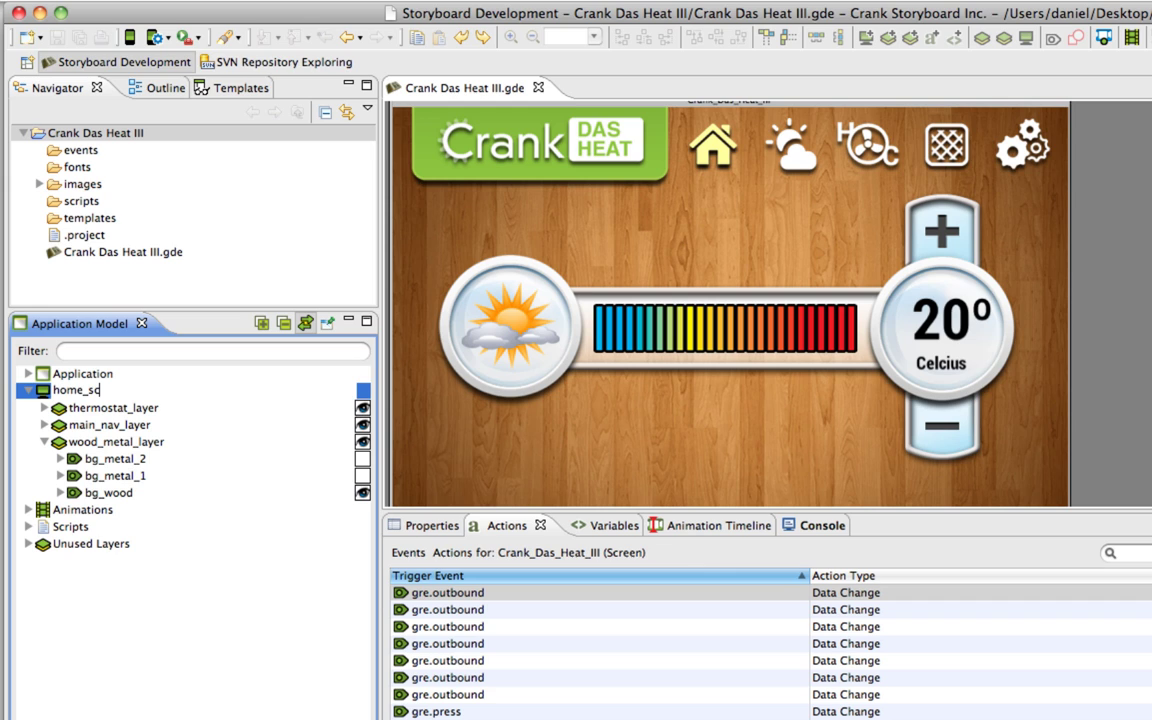
{"action": "key", "text": "Escape"}
{"action": "left_click", "coordinate": [48, 442]}
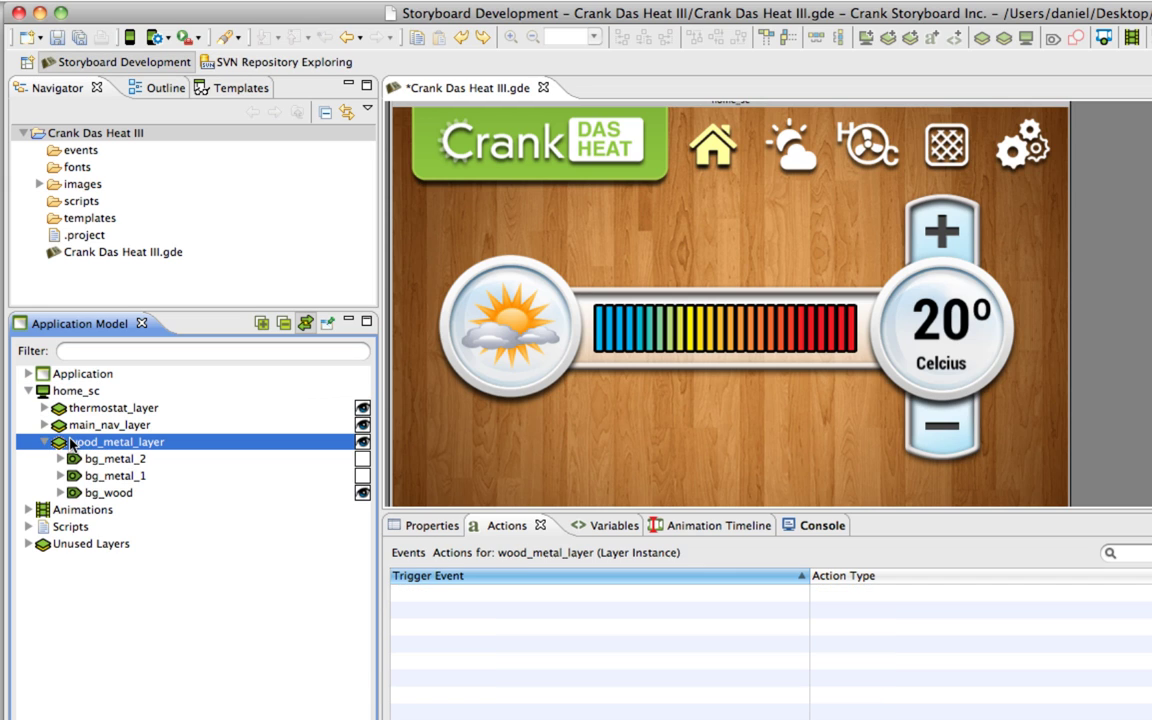
{"action": "left_click", "coordinate": [44, 442]}
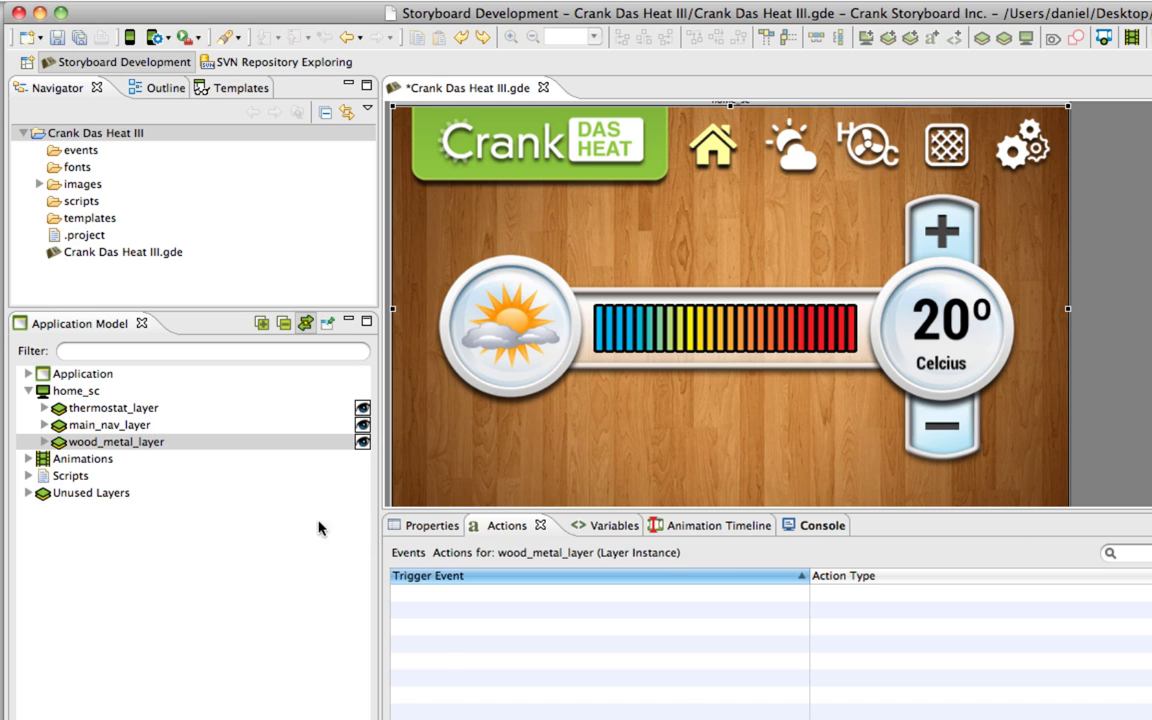
Add a screen settings_sc containing main_nav_layer, settings_layer and wood_metal_layer
{"action": "right_click", "coordinate": [262, 565]}
{"action": "mouse_move", "coordinate": [391, 573]}
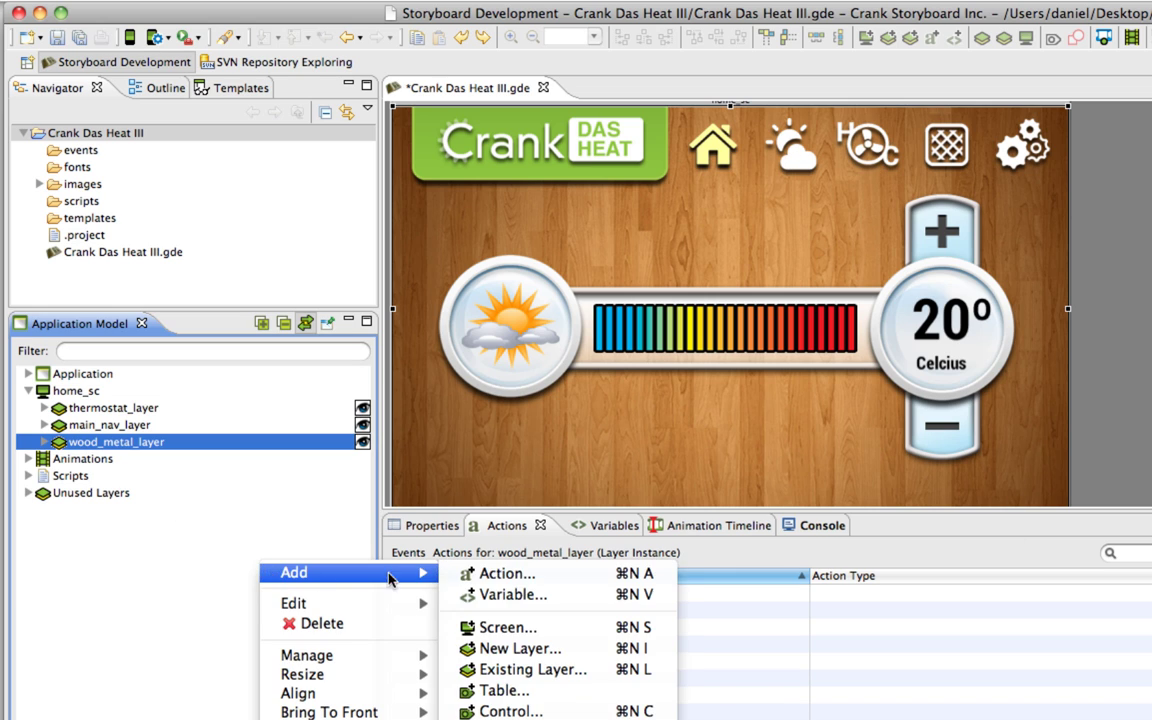
{"action": "left_click", "coordinate": [527, 630]}
{"action": "type", "text": "settings_sc"}
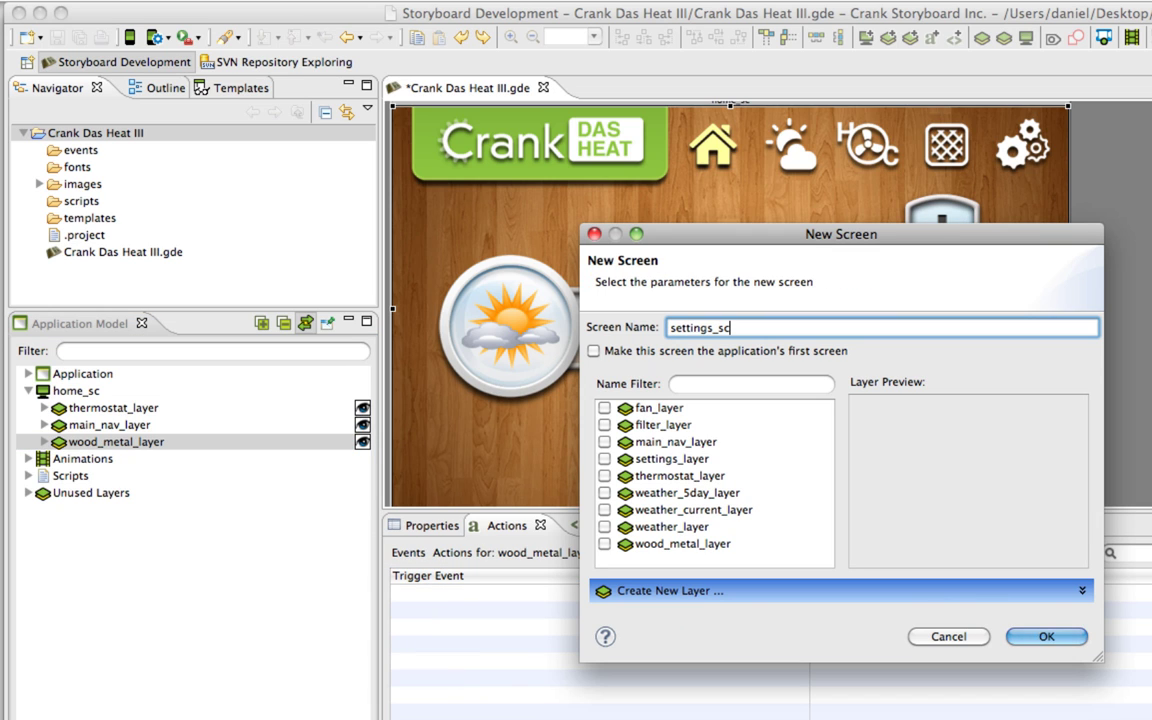
{"action": "left_click", "coordinate": [655, 527]}
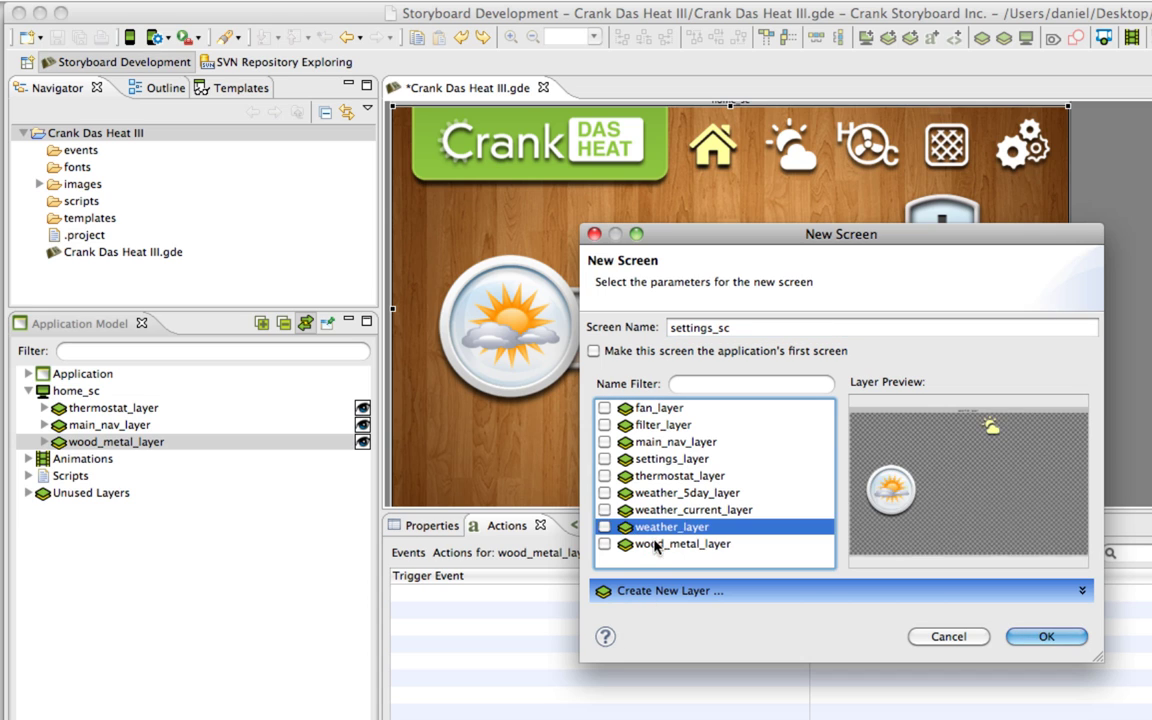
{"action": "left_click", "coordinate": [604, 544]}
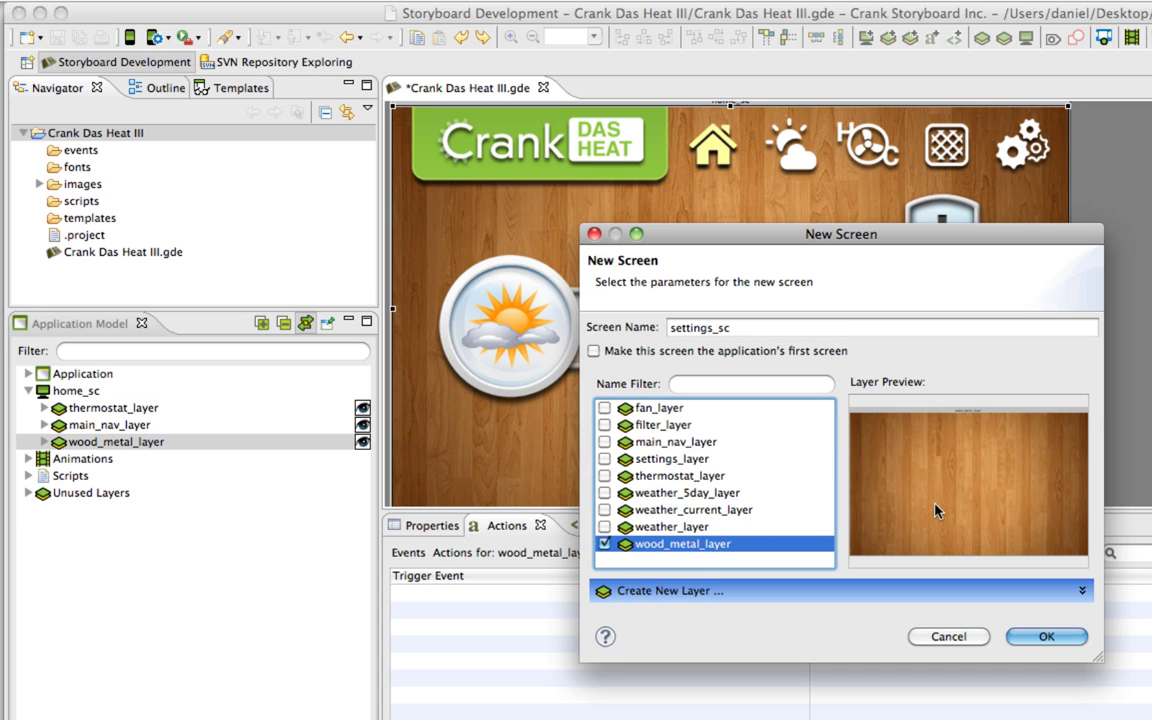
{"action": "left_click", "coordinate": [604, 459]}
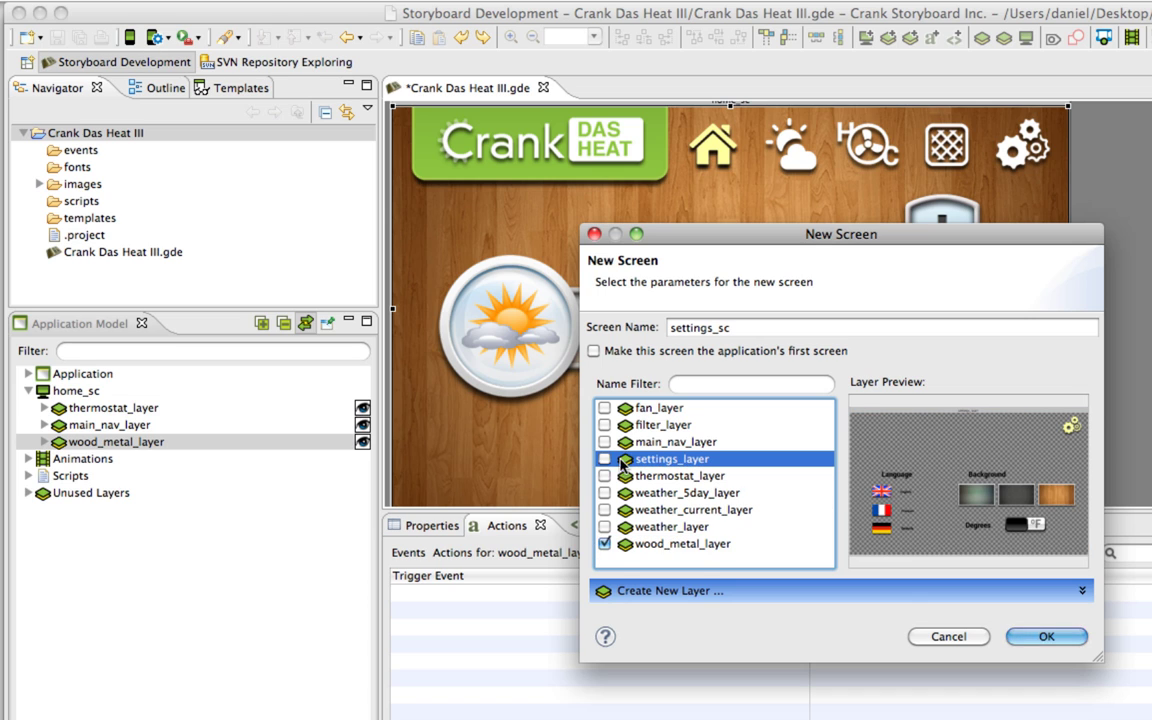
{"action": "left_click", "coordinate": [650, 442]}
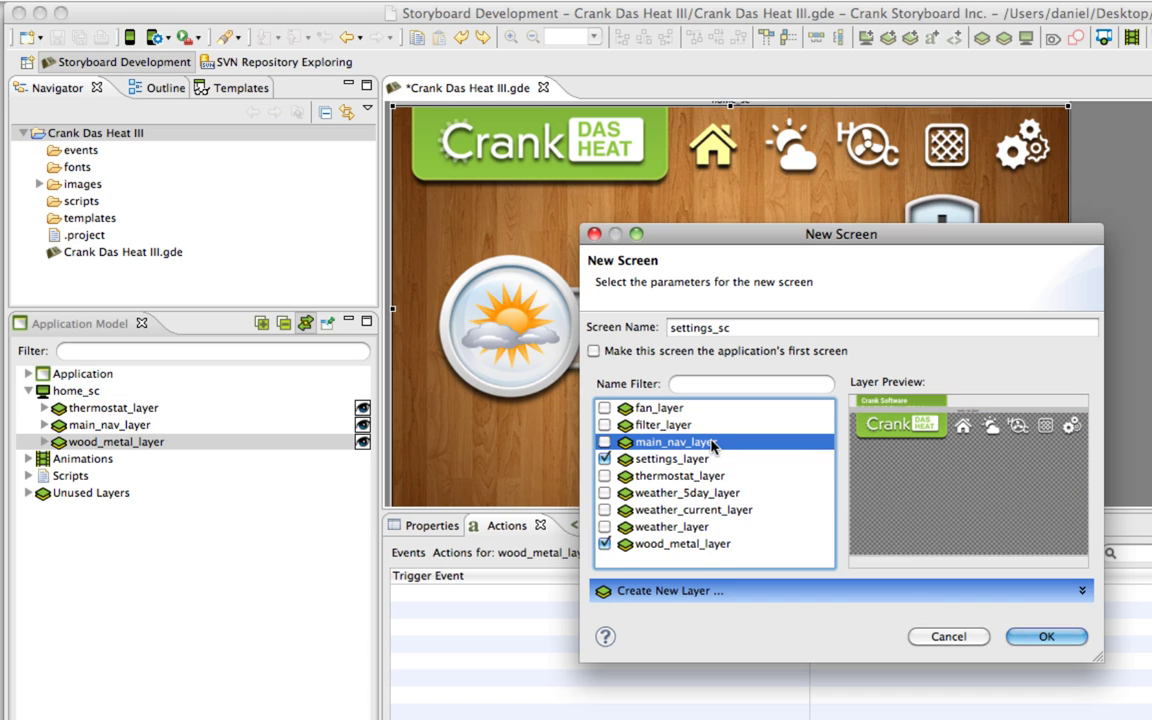
{"action": "left_click", "coordinate": [605, 442]}
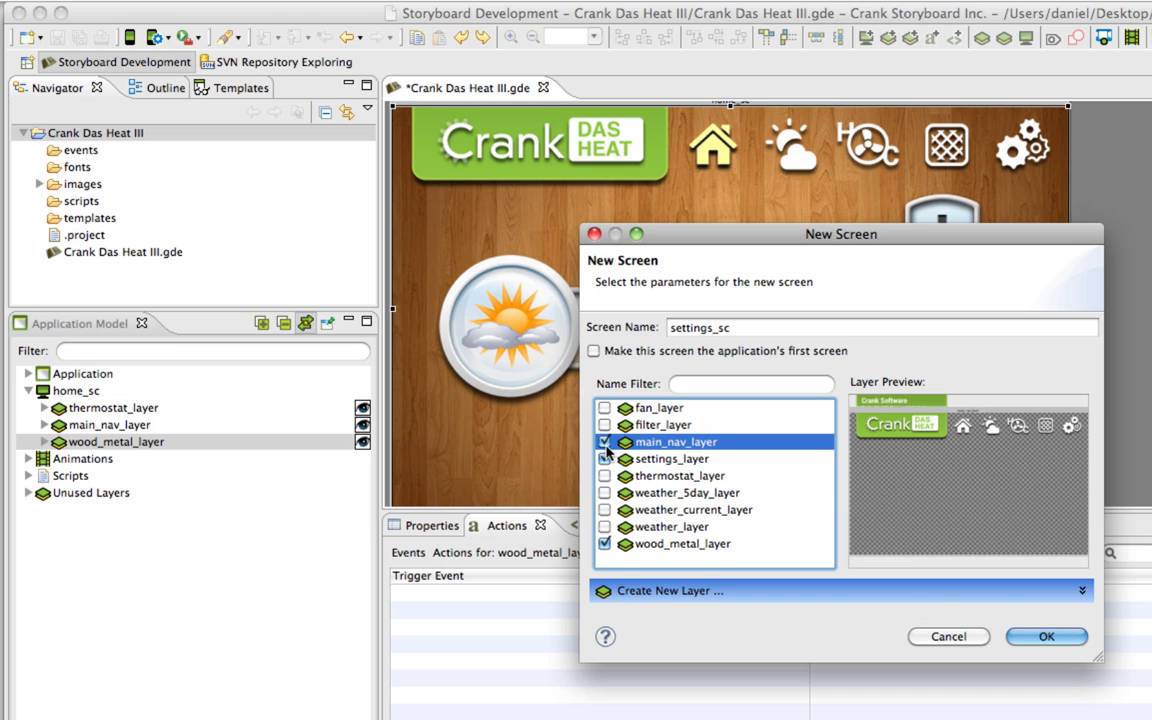
{"action": "left_click", "coordinate": [1047, 637]}
Display settings_sc on the canvas and collapse its layer list
{"action": "double_click", "coordinate": [86, 460]}
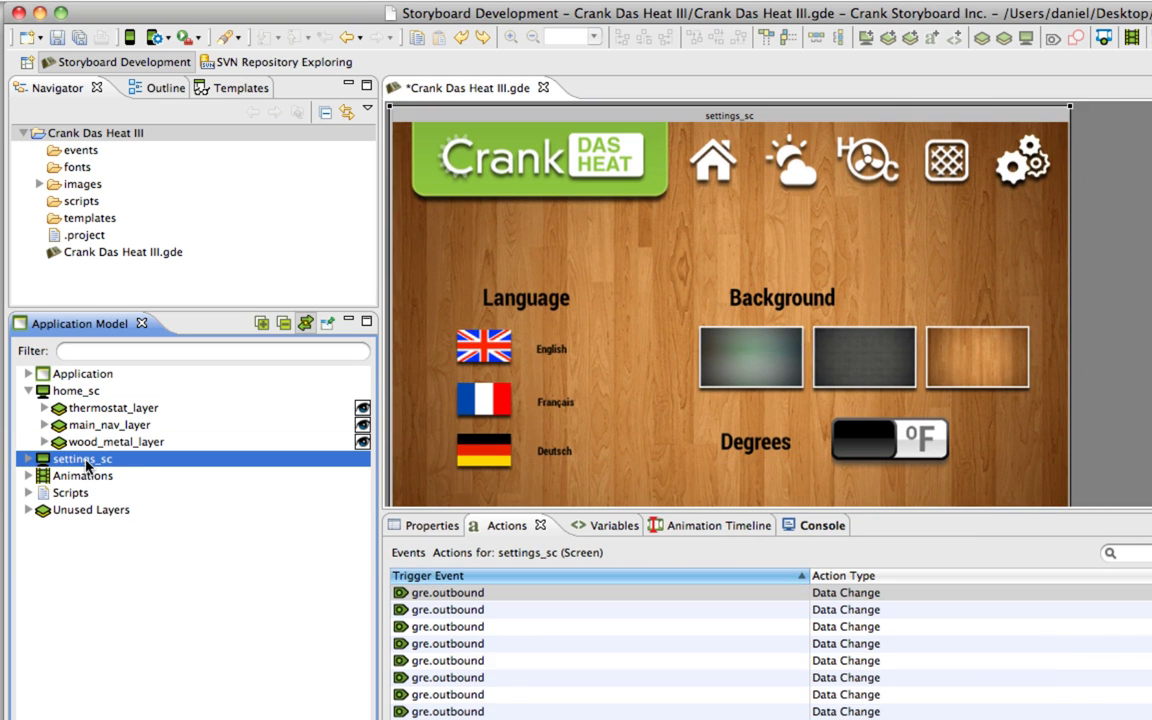
{"action": "double_click", "coordinate": [86, 461]}
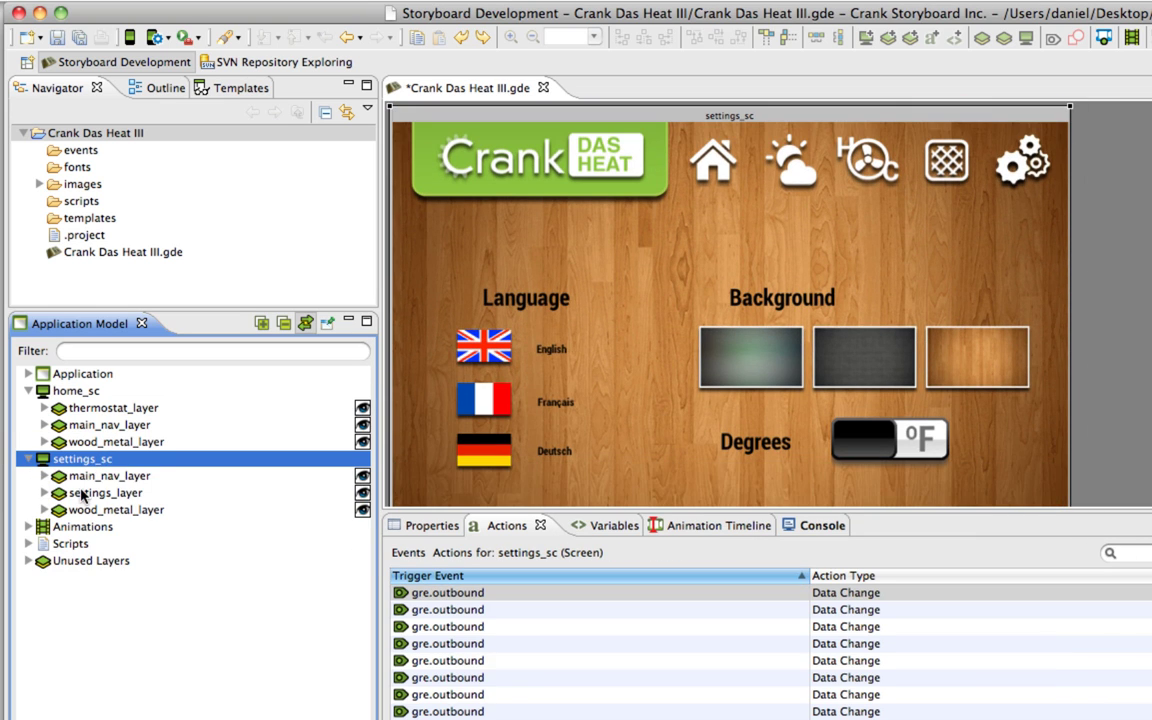
{"action": "key", "text": "Left"}
Add screen filter_sc with filter_layer, main_nav_layer and wood_metal_layer
{"action": "right_click", "coordinate": [109, 580]}
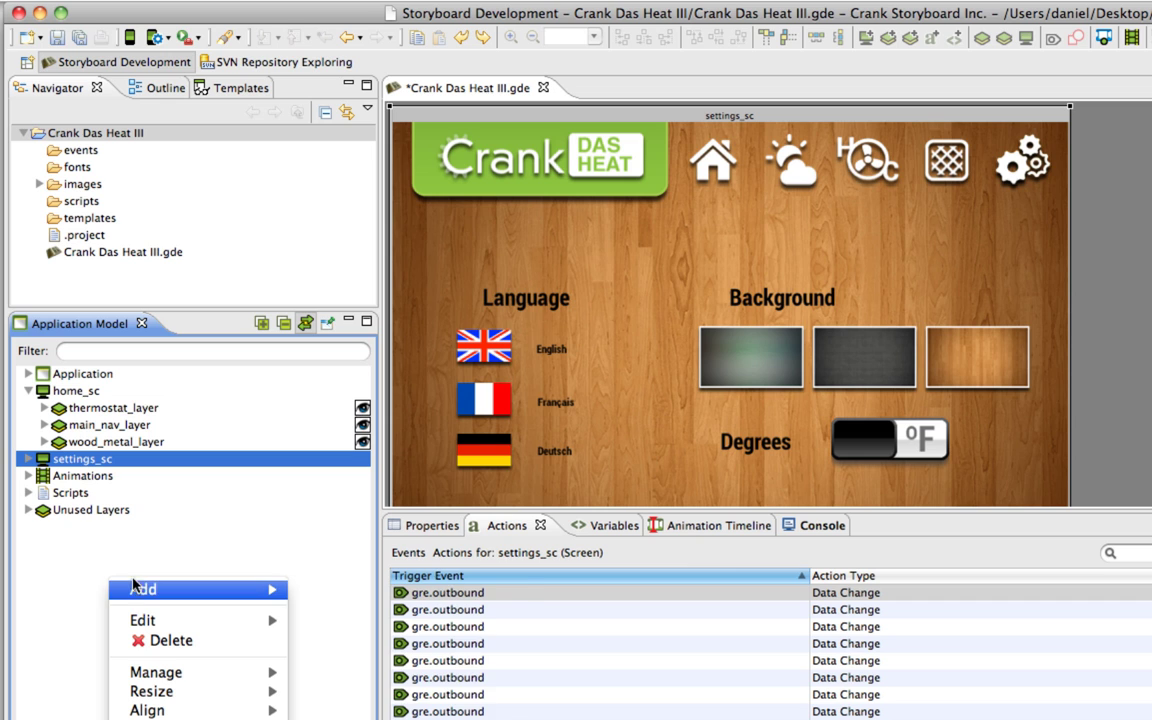
{"action": "mouse_move", "coordinate": [121, 589]}
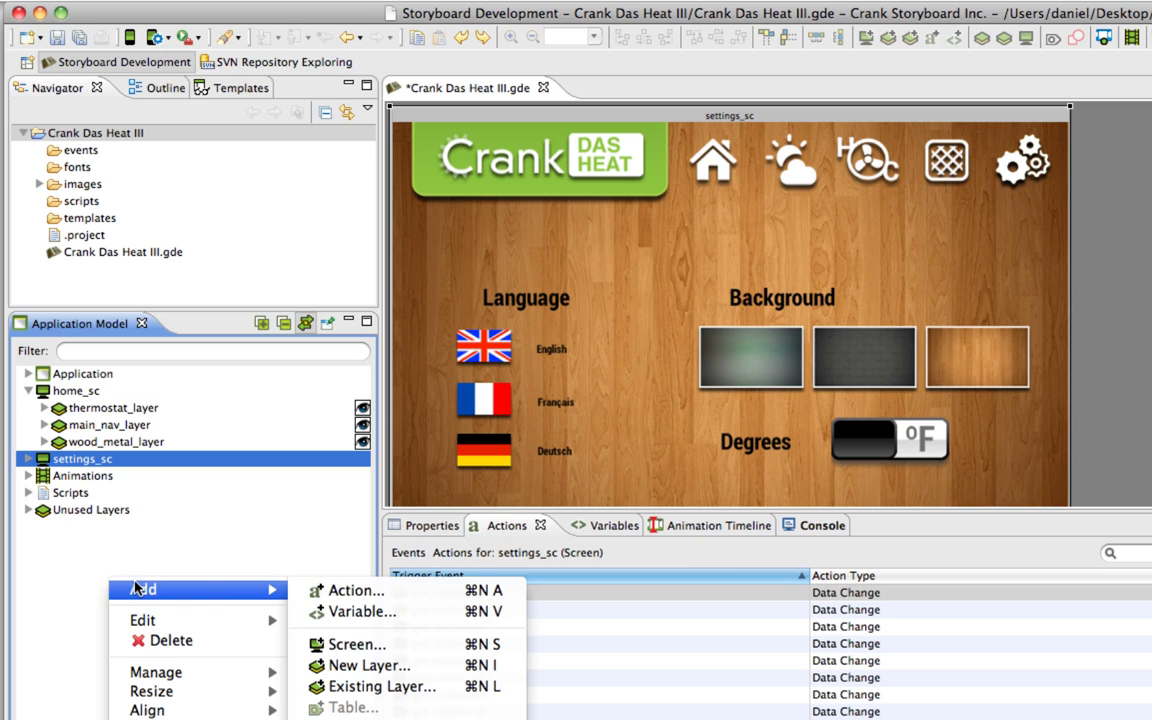
{"action": "left_click", "coordinate": [337, 645]}
{"action": "type", "text": "filter_sc"}
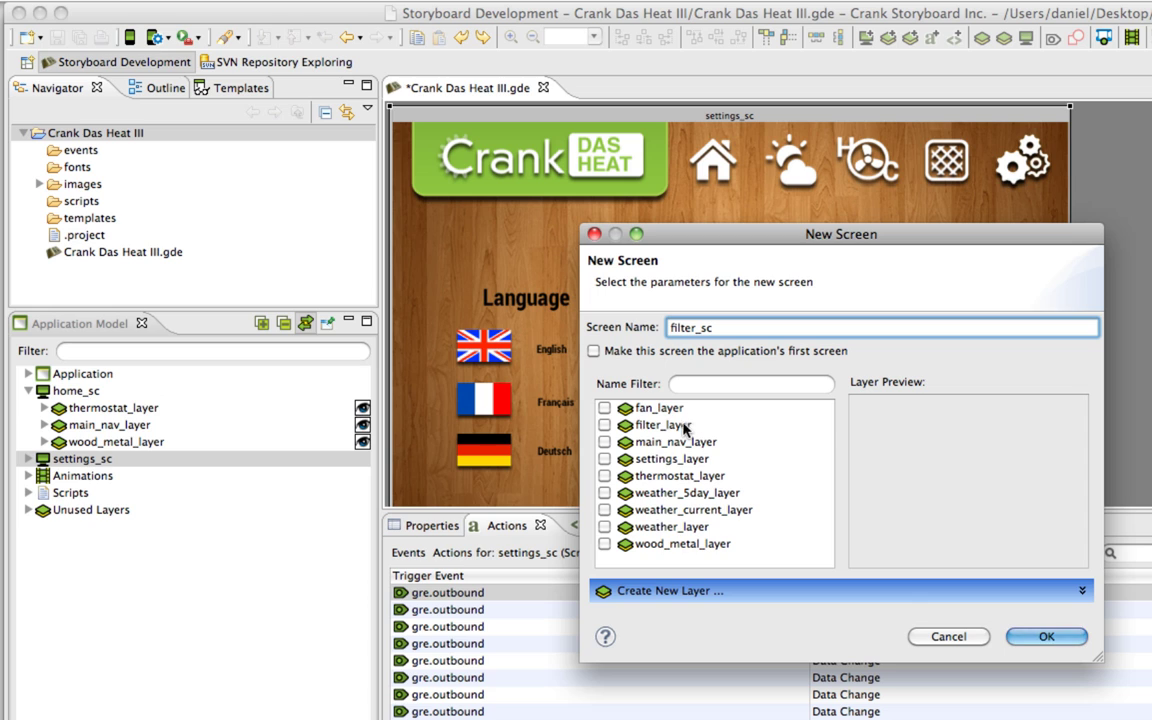
{"action": "left_click", "coordinate": [686, 427]}
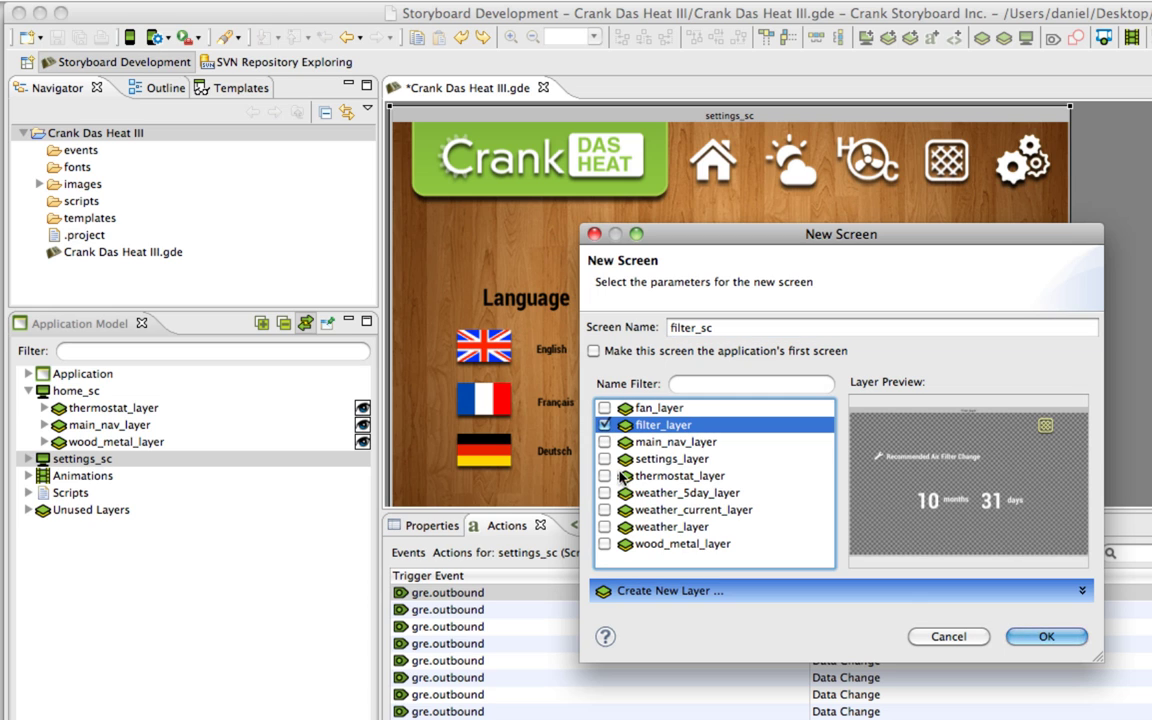
{"action": "left_click", "coordinate": [610, 442]}
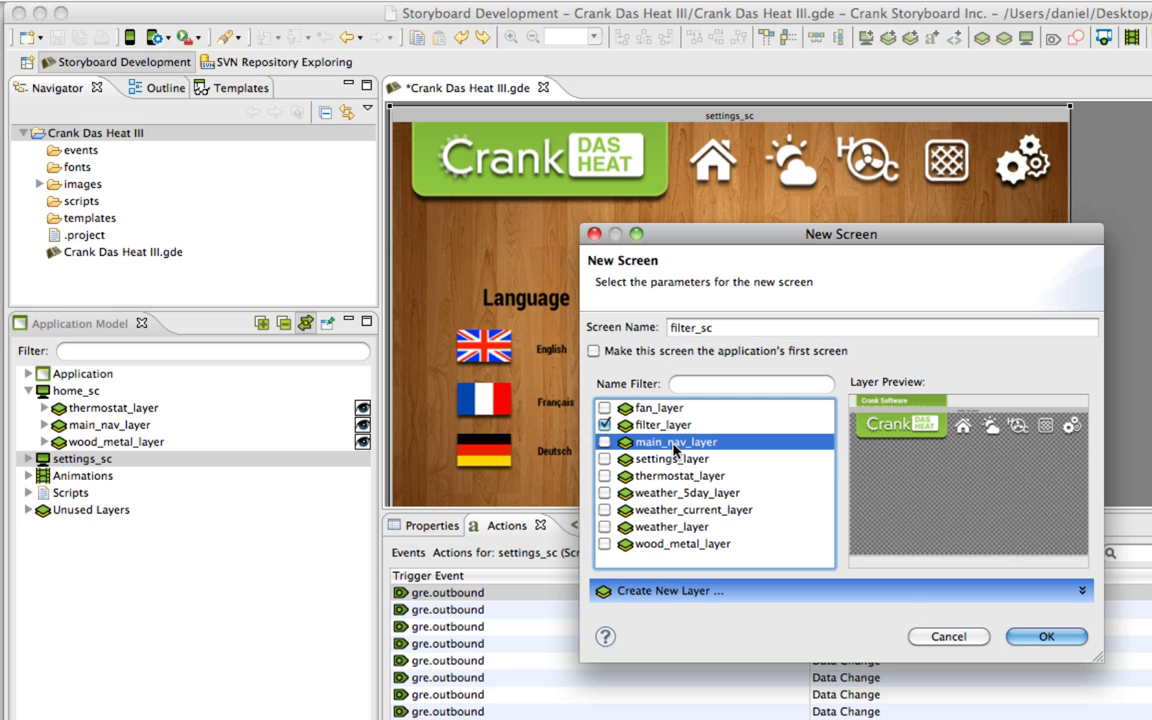
{"action": "left_click", "coordinate": [604, 442]}
{"action": "left_click", "coordinate": [604, 543]}
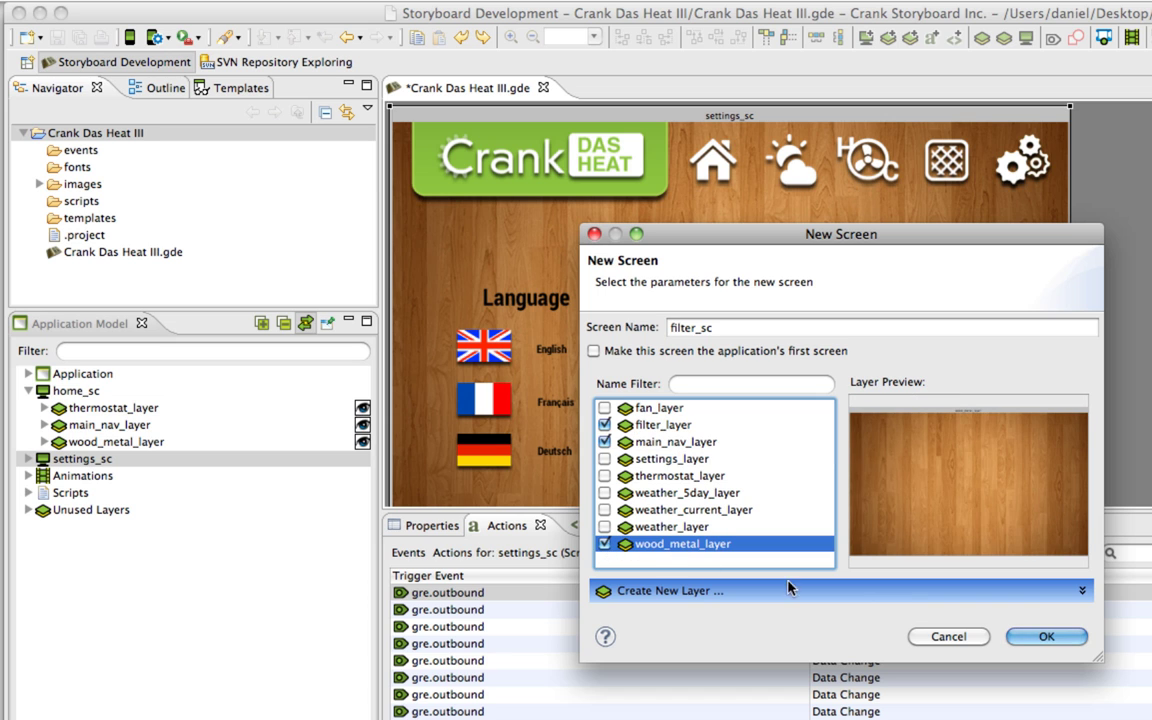
{"action": "left_click", "coordinate": [1046, 636]}
Add screen fan_sc with fan_layer, main_nav_layer and wood_metal_layer, then view home_sc and fan_sc
{"action": "right_click", "coordinate": [152, 590]}
{"action": "mouse_move", "coordinate": [282, 612]}
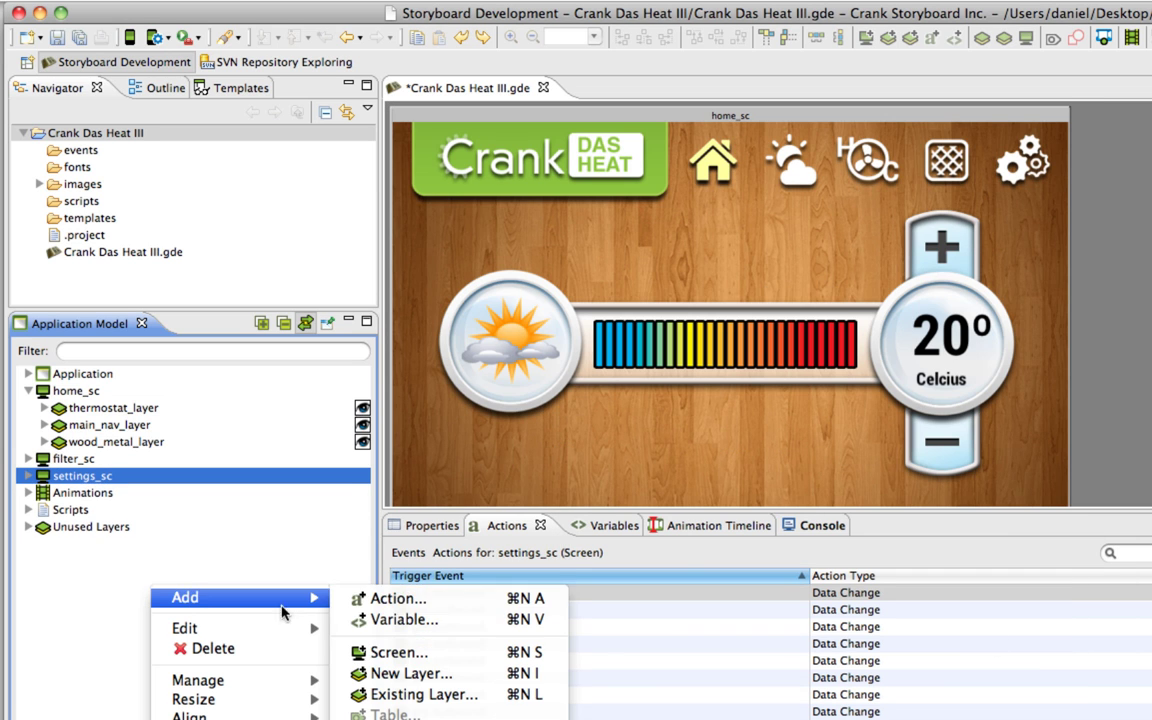
{"action": "left_click", "coordinate": [362, 651]}
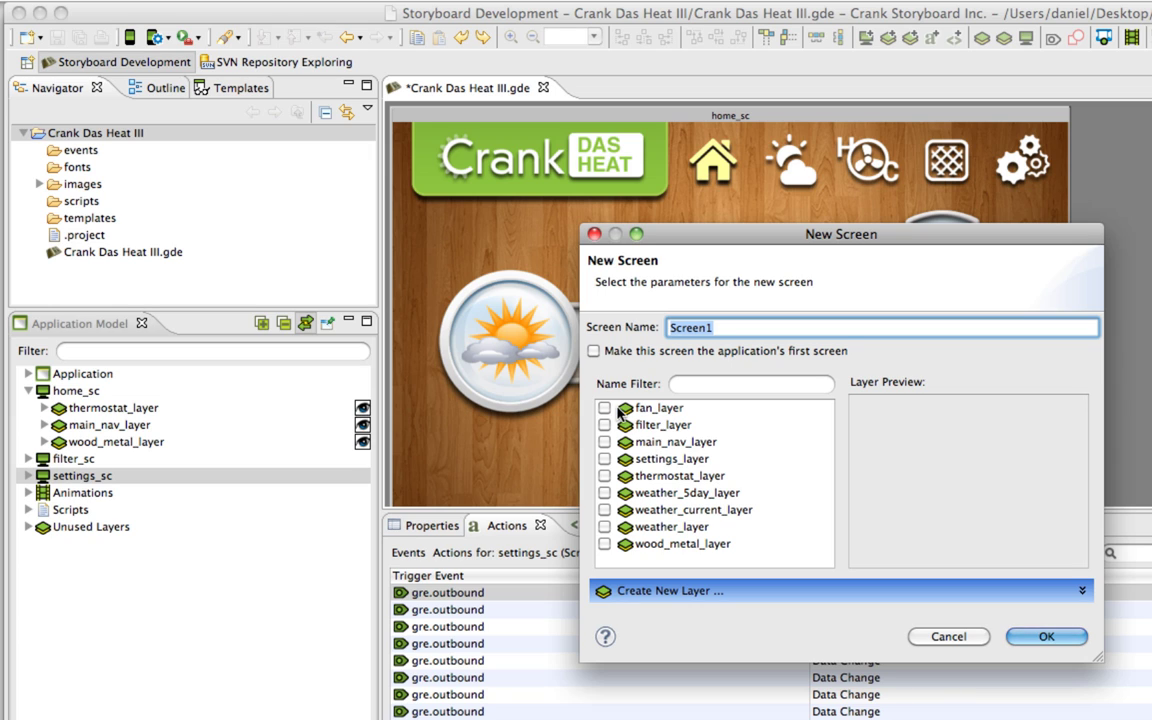
{"action": "left_click", "coordinate": [604, 408]}
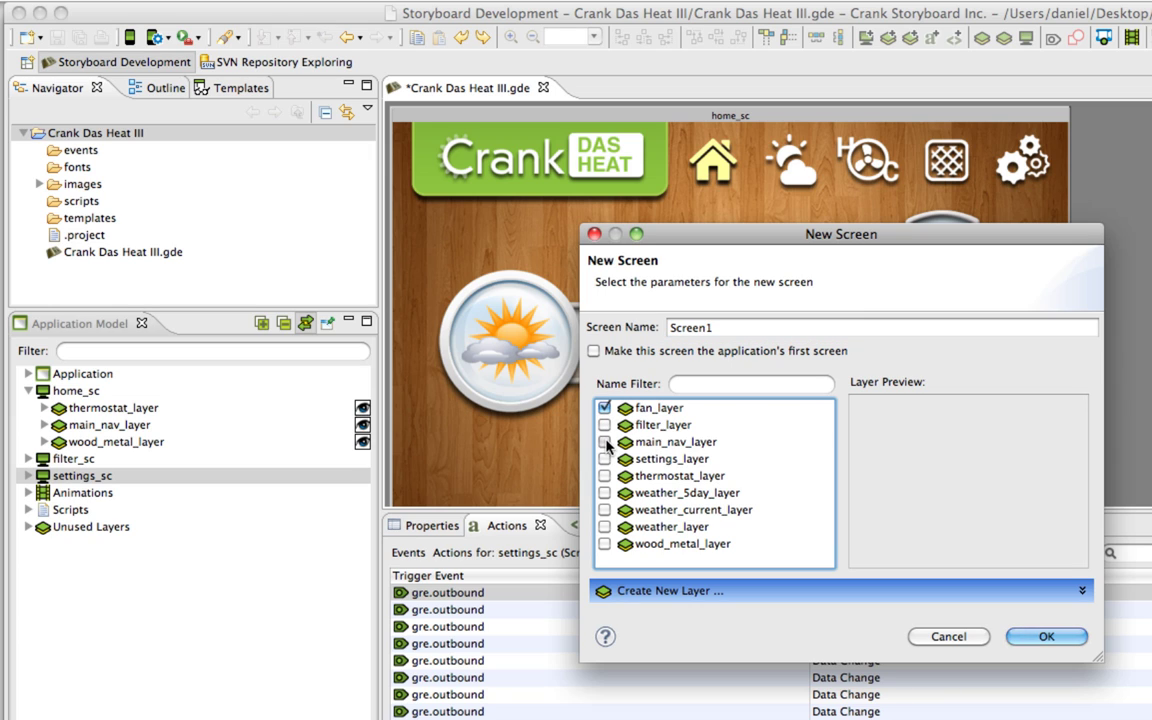
{"action": "left_click", "coordinate": [604, 442]}
{"action": "left_click", "coordinate": [604, 544]}
{"action": "double_click", "coordinate": [680, 327]}
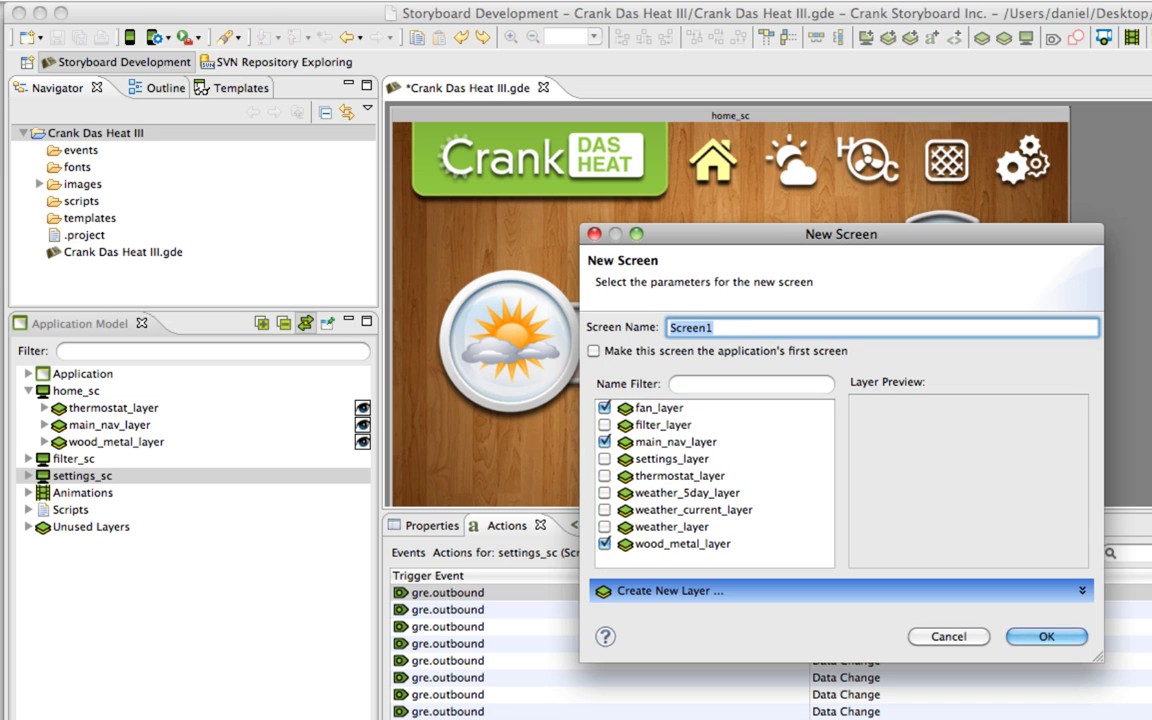
{"action": "type", "text": "fan_sc"}
{"action": "left_click", "coordinate": [1045, 637]}
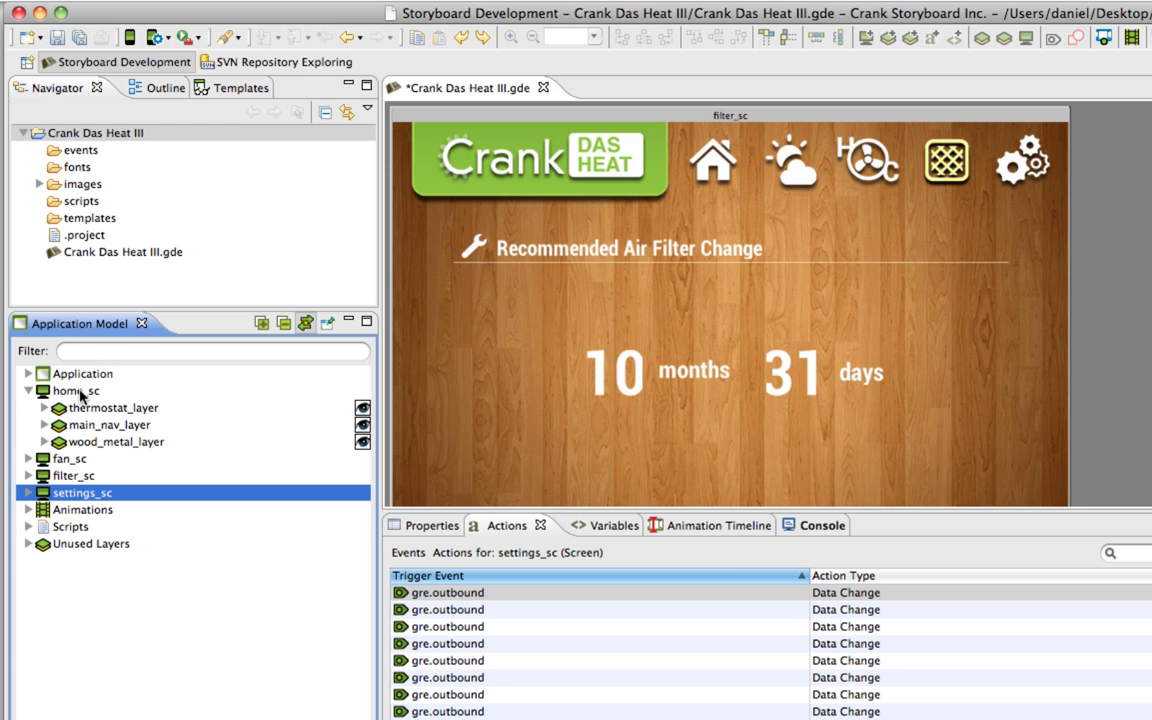
{"action": "double_click", "coordinate": [78, 391]}
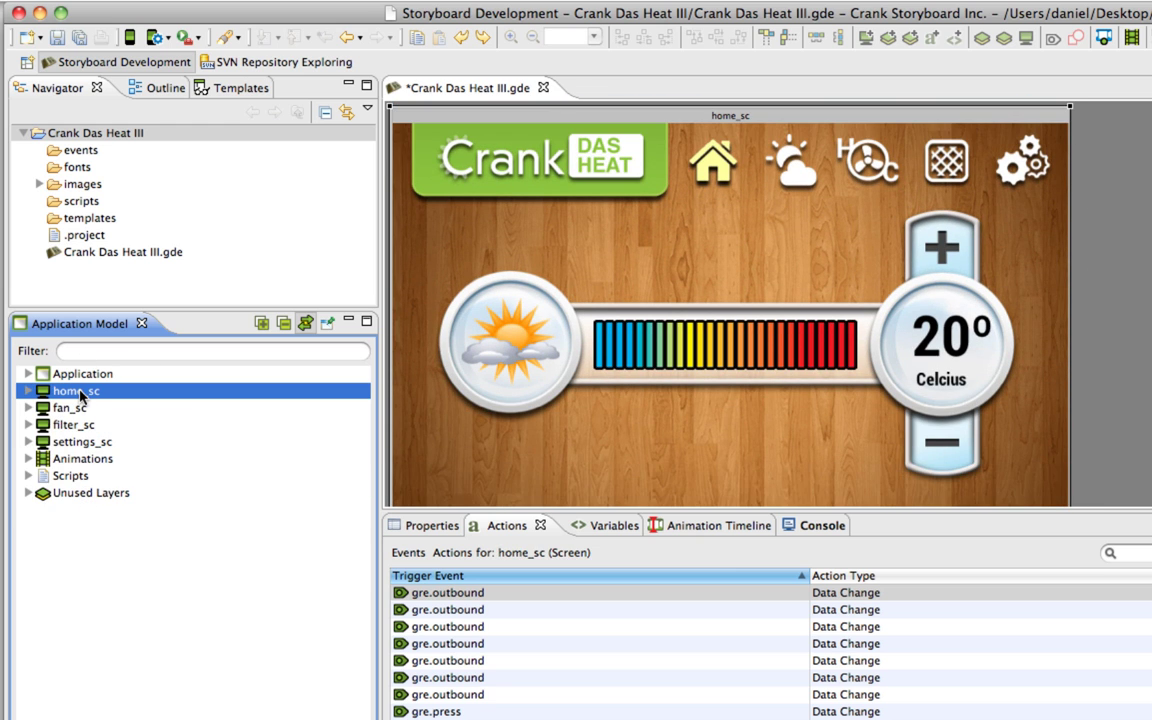
{"action": "double_click", "coordinate": [75, 409]}
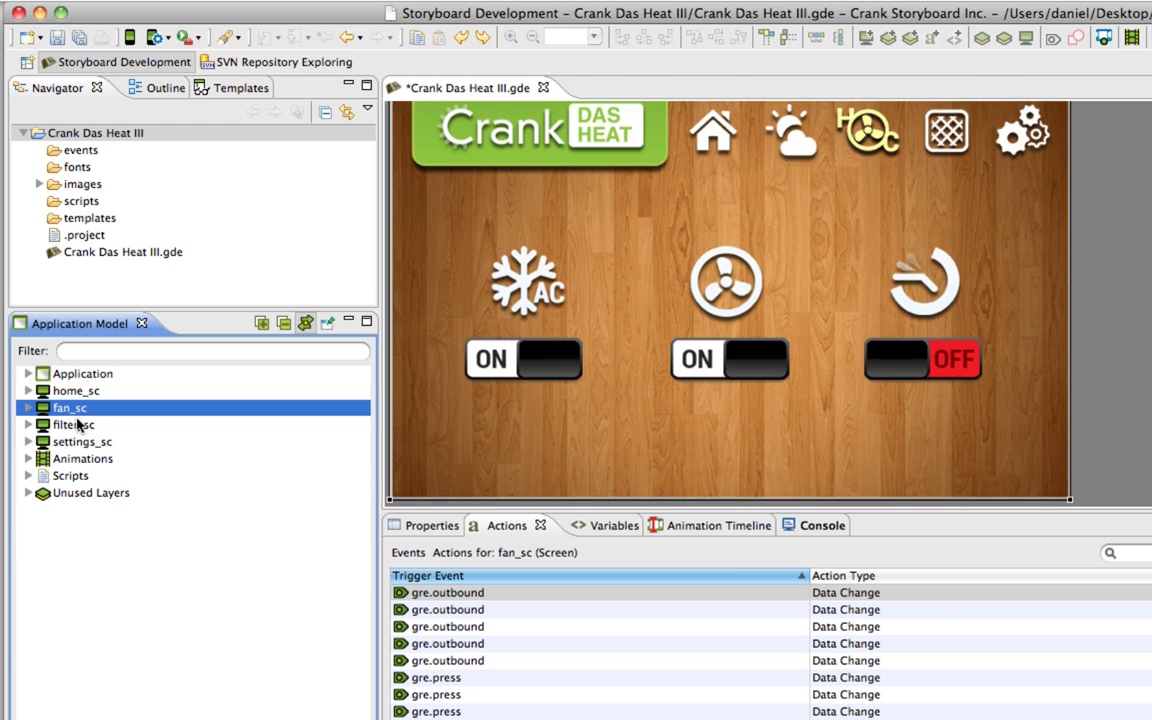
Start a new screen named weather_sc and include wood_metal_layer
{"action": "right_click", "coordinate": [90, 568]}
{"action": "mouse_move", "coordinate": [121, 577]}
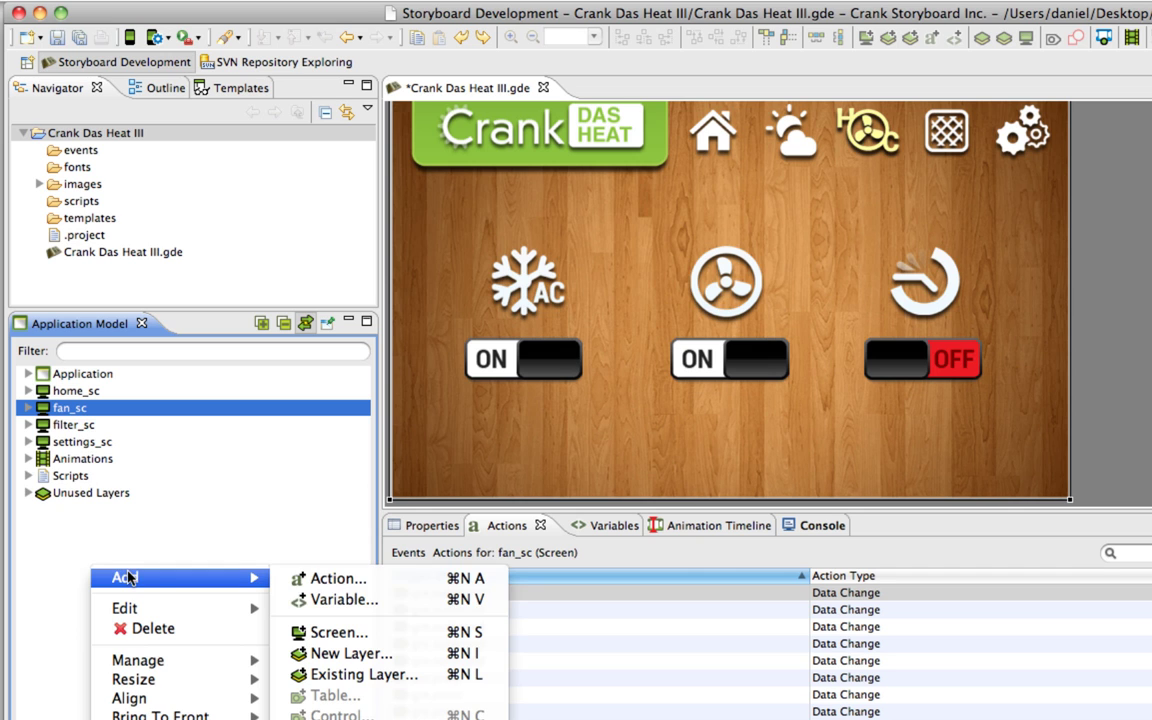
{"action": "left_click", "coordinate": [373, 632]}
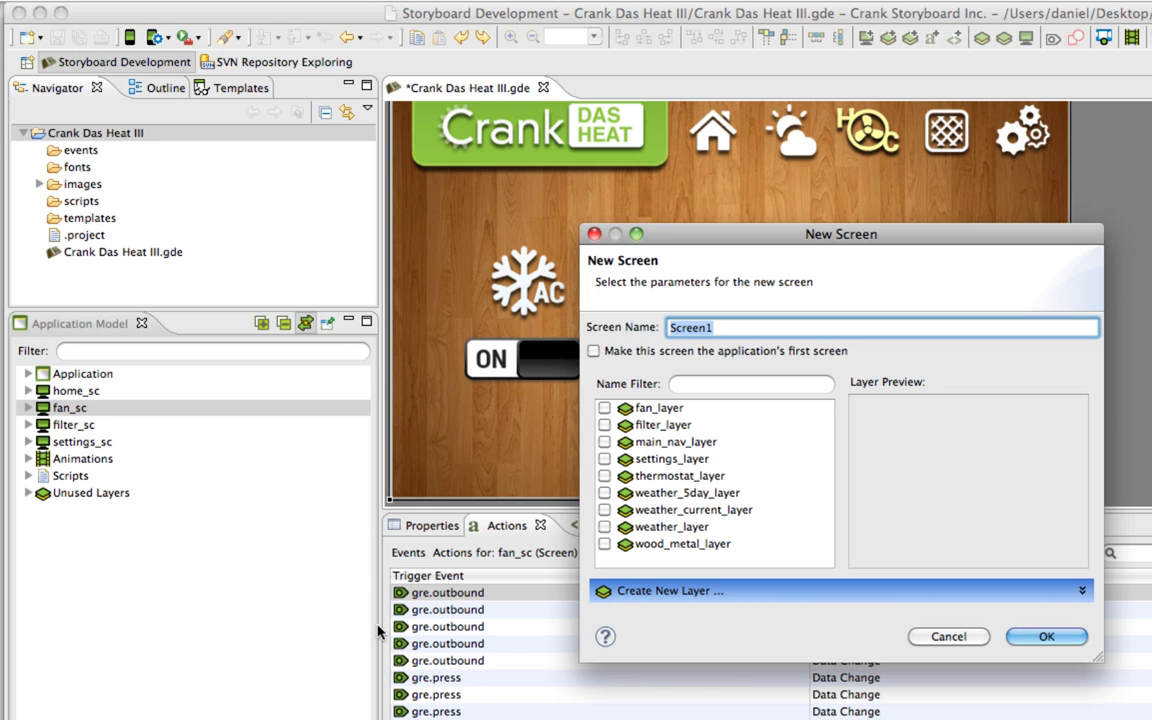
{"action": "type", "text": "weather_sc"}
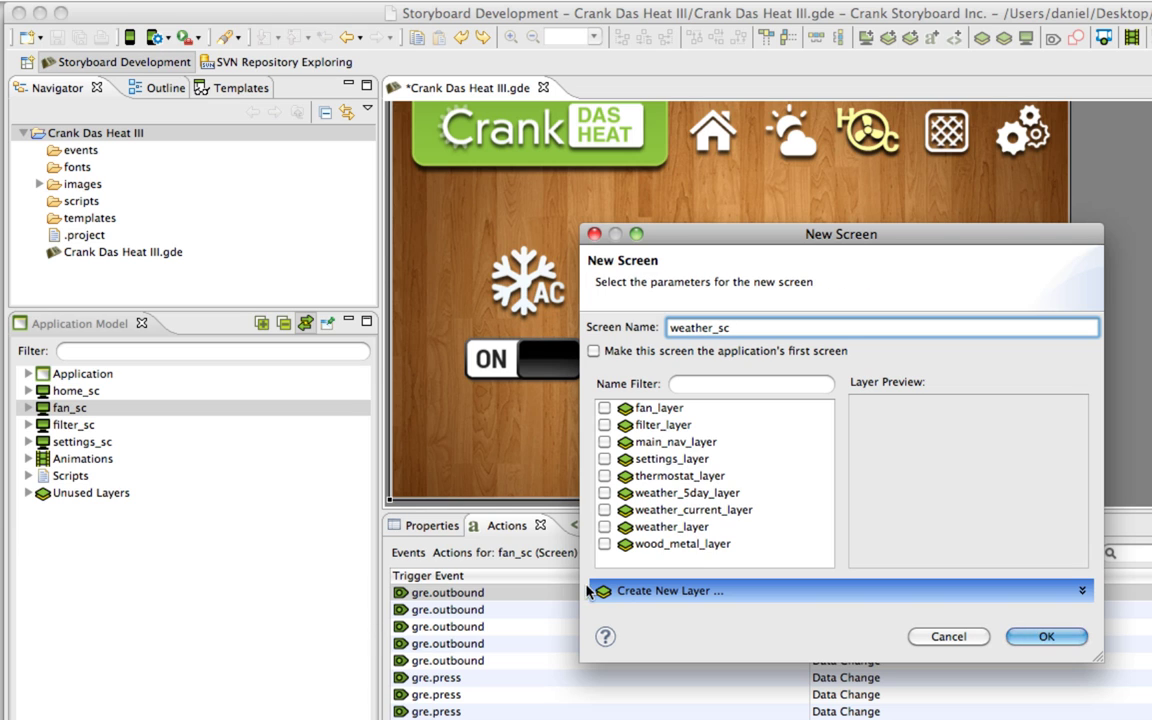
{"action": "left_click", "coordinate": [690, 545]}
{"action": "left_click", "coordinate": [604, 544]}
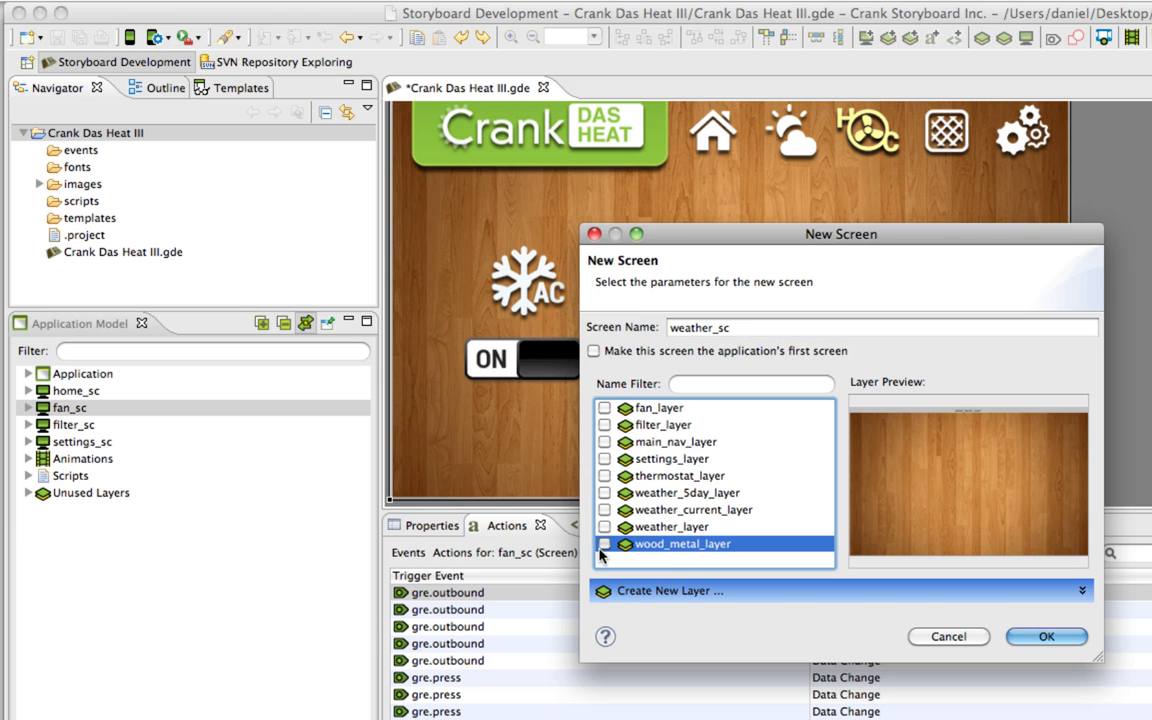
Add weather, weather_current, weather_5day and main_nav layers and create weather_sc
{"action": "left_click", "coordinate": [621, 528]}
{"action": "left_click", "coordinate": [604, 527]}
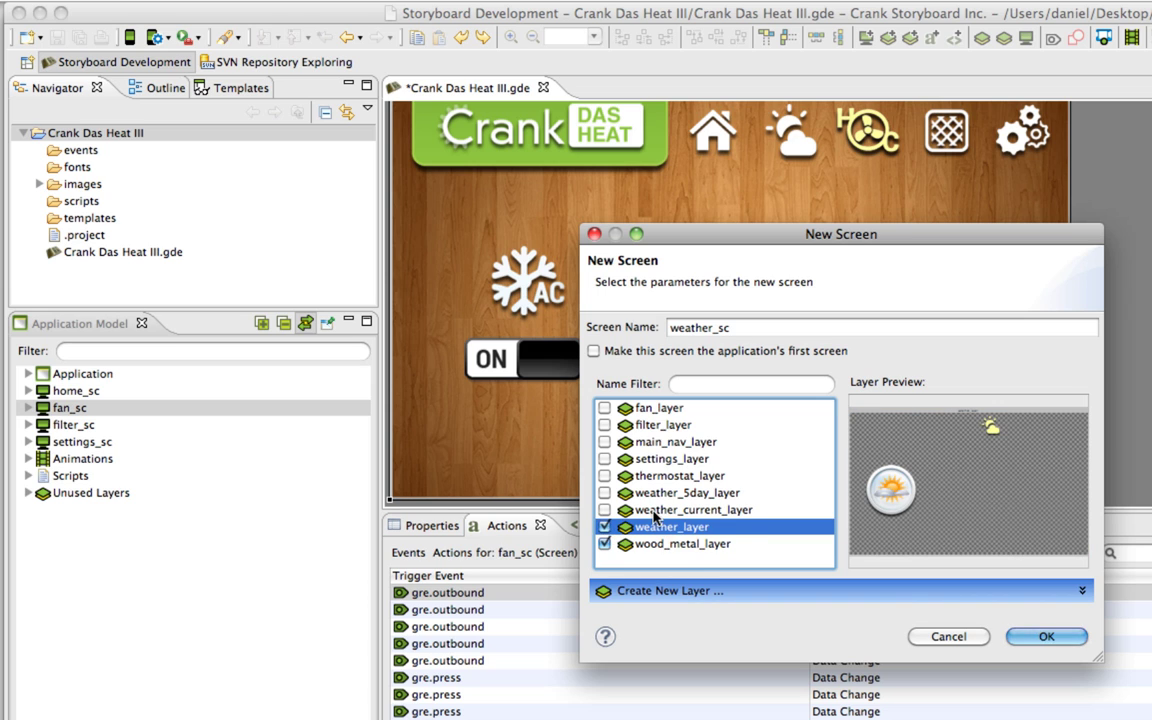
{"action": "left_click", "coordinate": [613, 511]}
{"action": "left_click", "coordinate": [605, 510]}
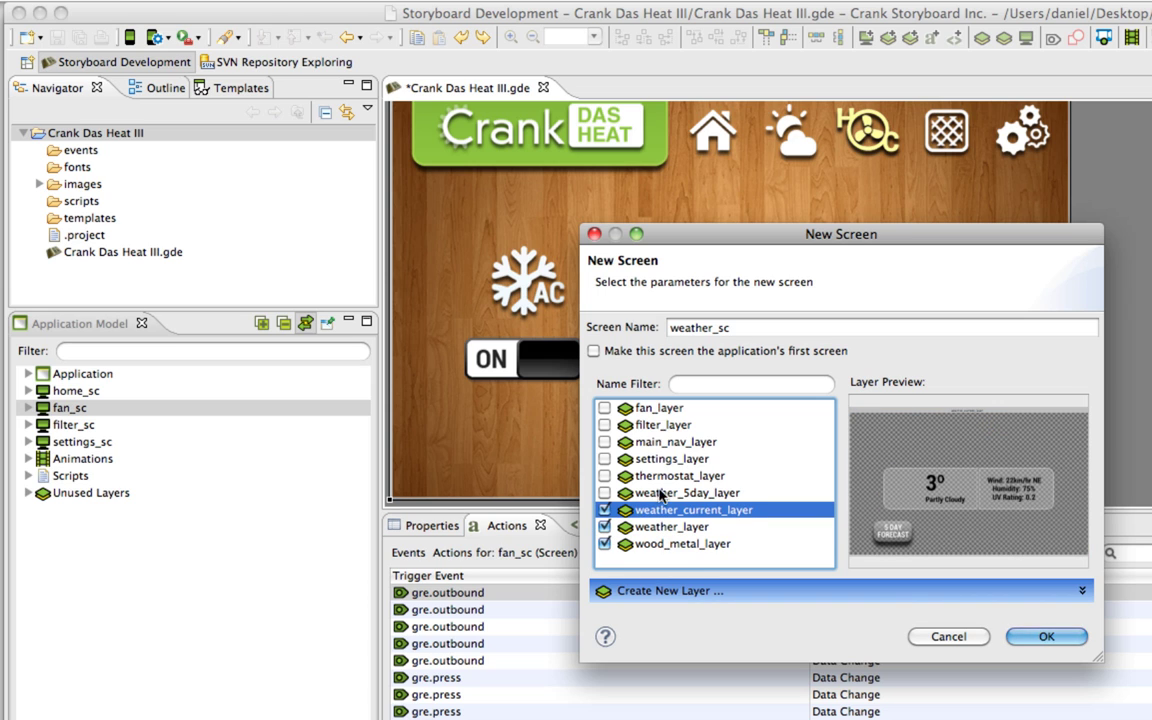
{"action": "left_click", "coordinate": [610, 494]}
{"action": "left_click", "coordinate": [604, 493]}
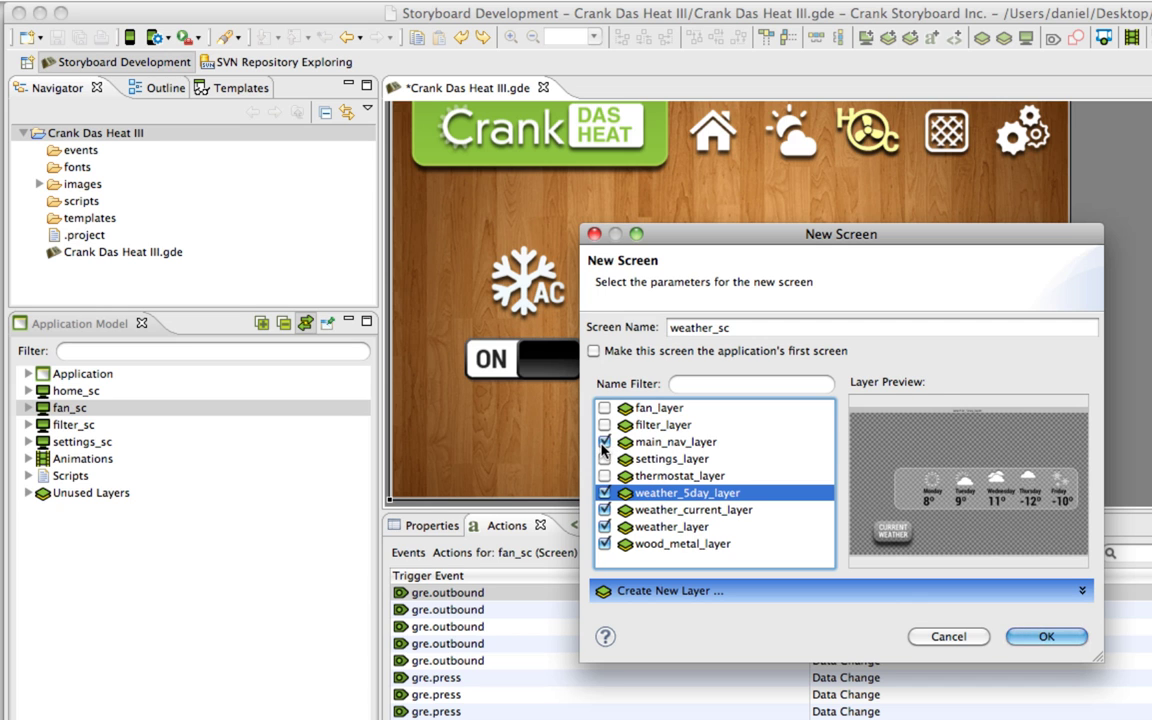
{"action": "left_click", "coordinate": [604, 442]}
{"action": "left_click", "coordinate": [675, 442]}
{"action": "left_click", "coordinate": [1046, 636]}
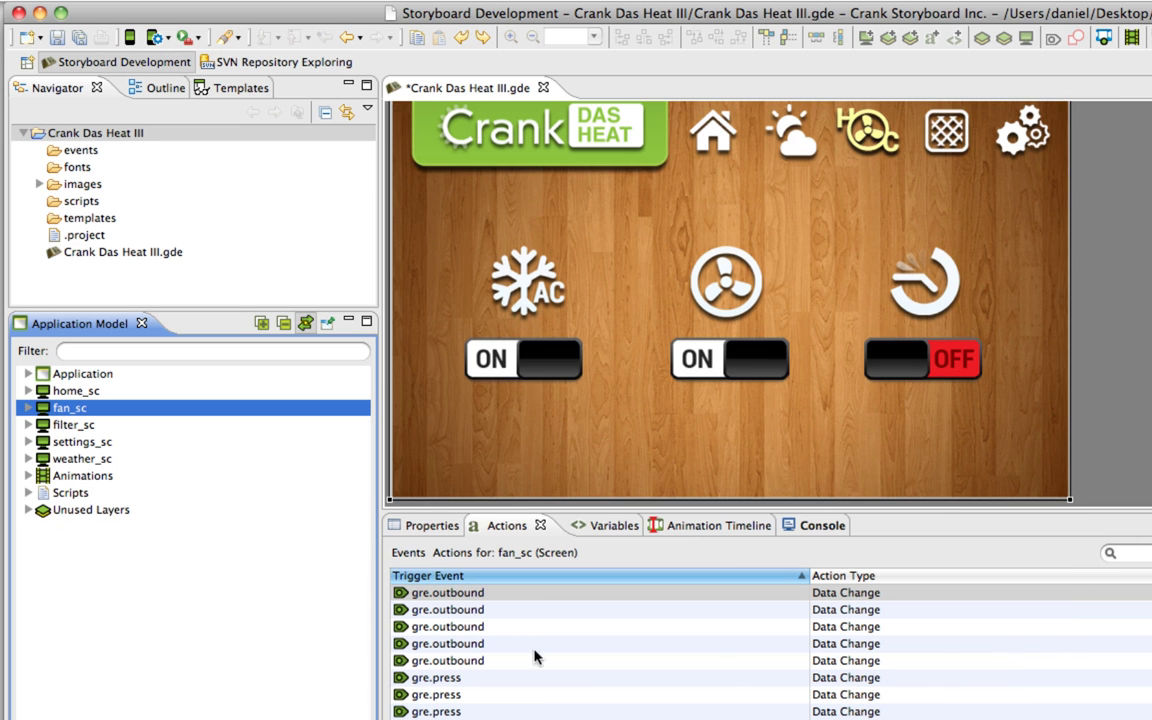
Expand weather_sc and hide its weather_5day_layer
{"action": "left_click", "coordinate": [68, 460]}
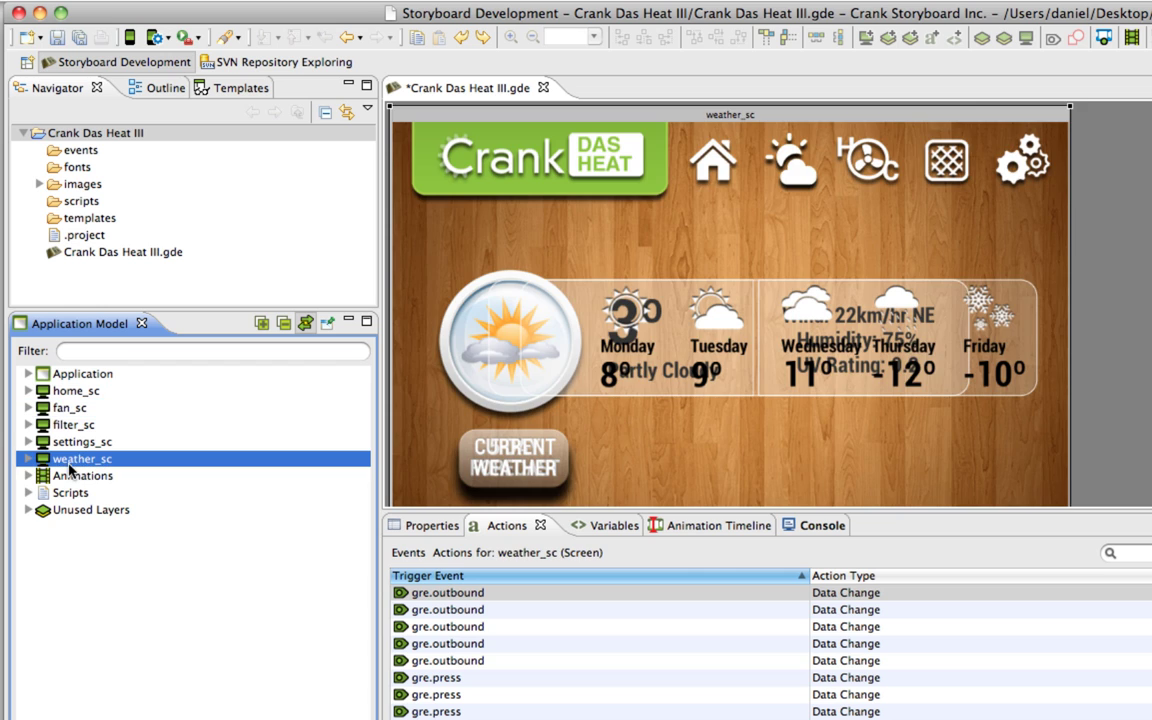
{"action": "left_click", "coordinate": [28, 459]}
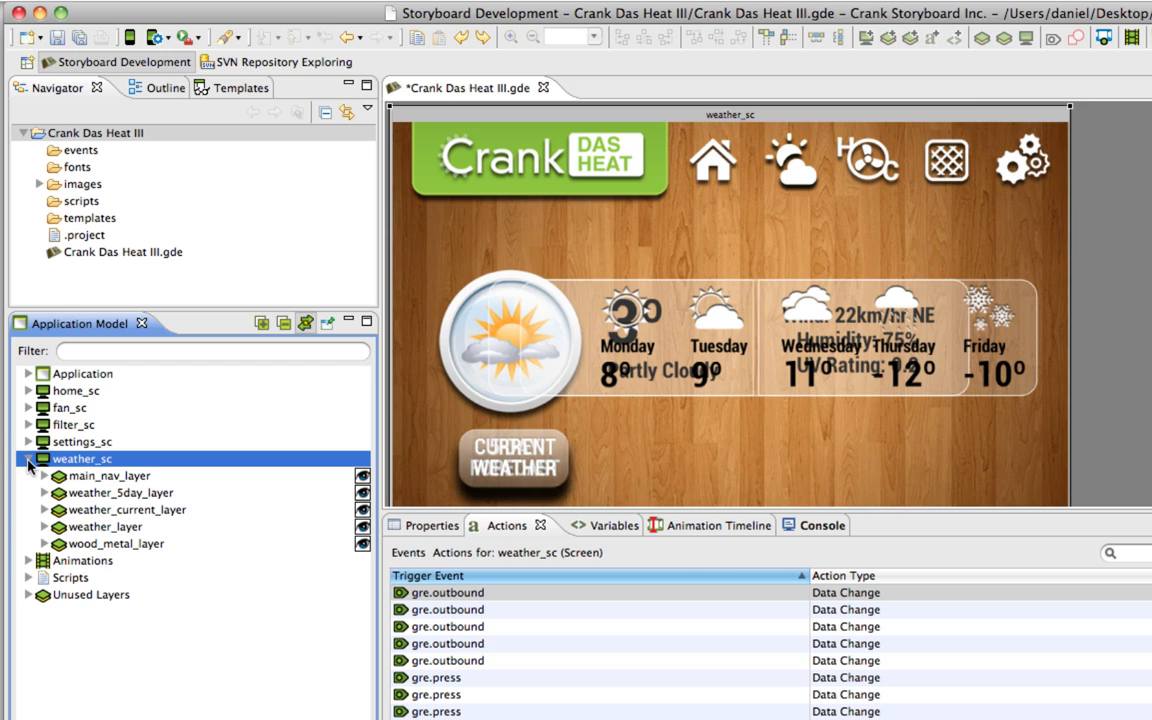
{"action": "left_click", "coordinate": [120, 511]}
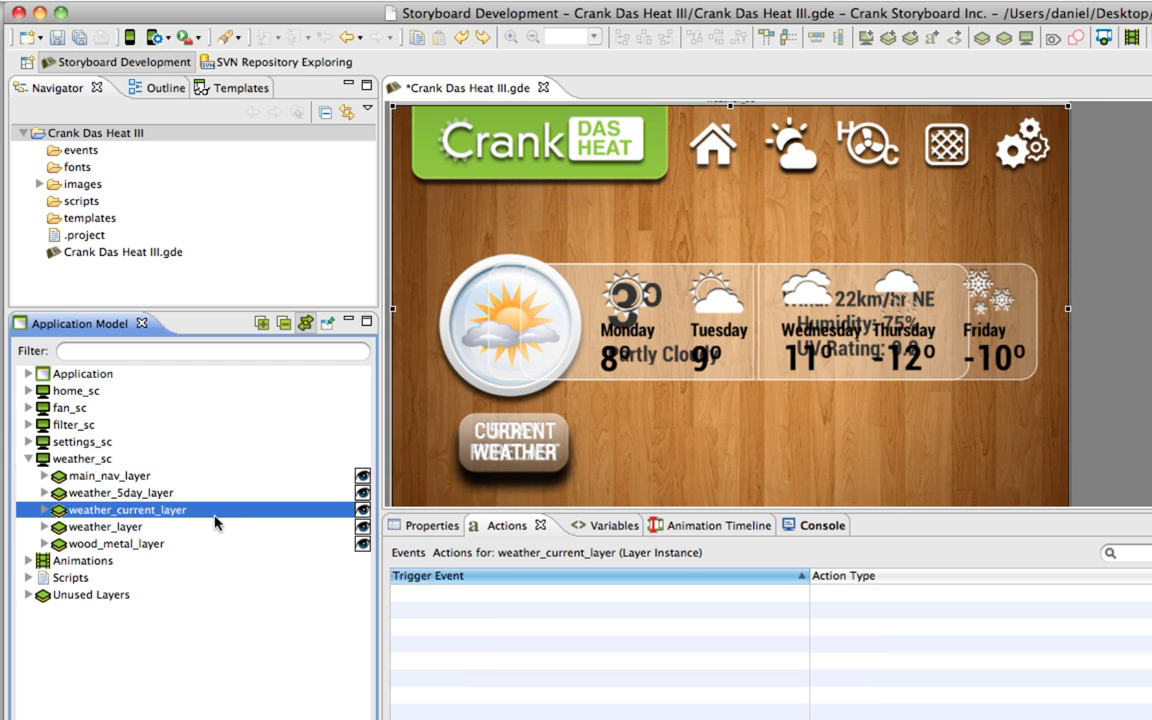
{"action": "left_click", "coordinate": [363, 495]}
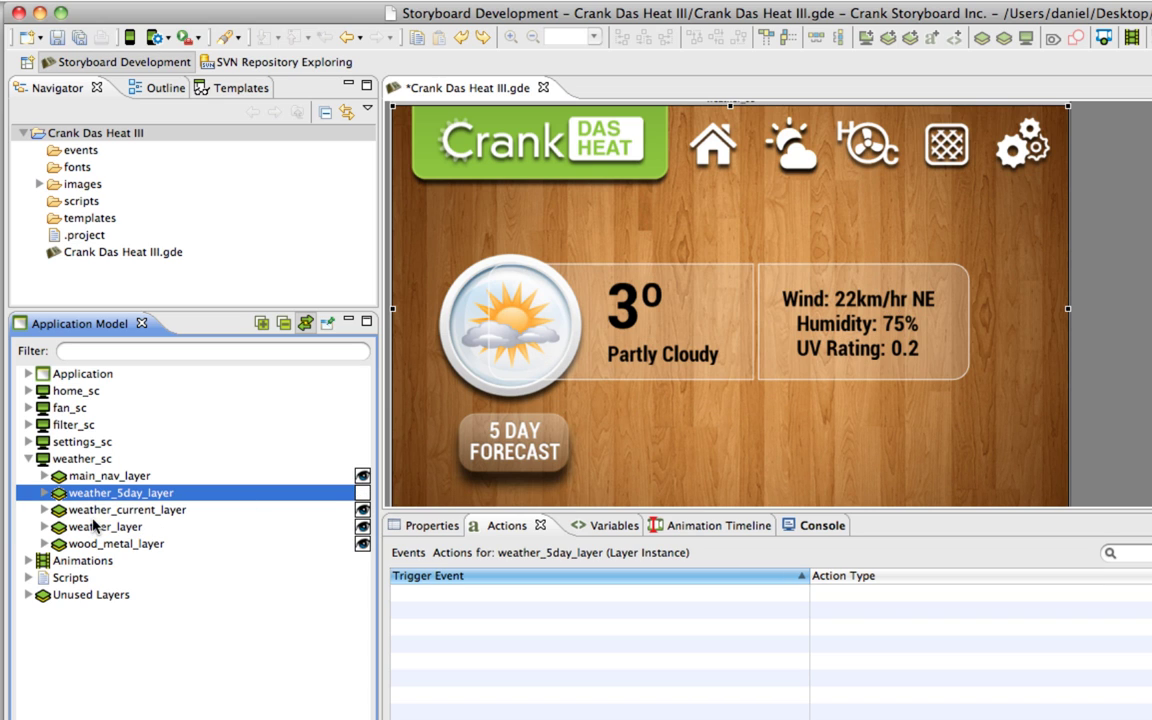
Reorder weather_sc's layers so weather_layer is first, above main_nav_layer, then collapse settings_sc
{"action": "left_click", "coordinate": [88, 480]}
{"action": "left_click_drag", "start_coordinate": [88, 480], "coordinate": [121, 546]}
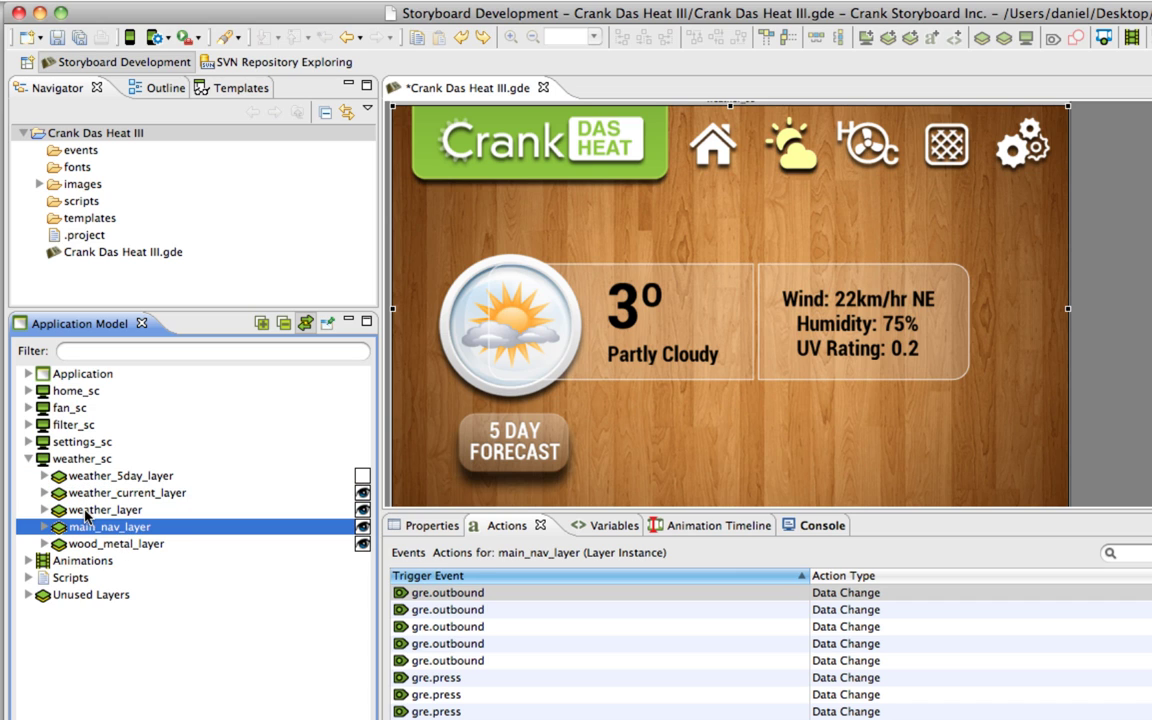
{"action": "left_click", "coordinate": [86, 512]}
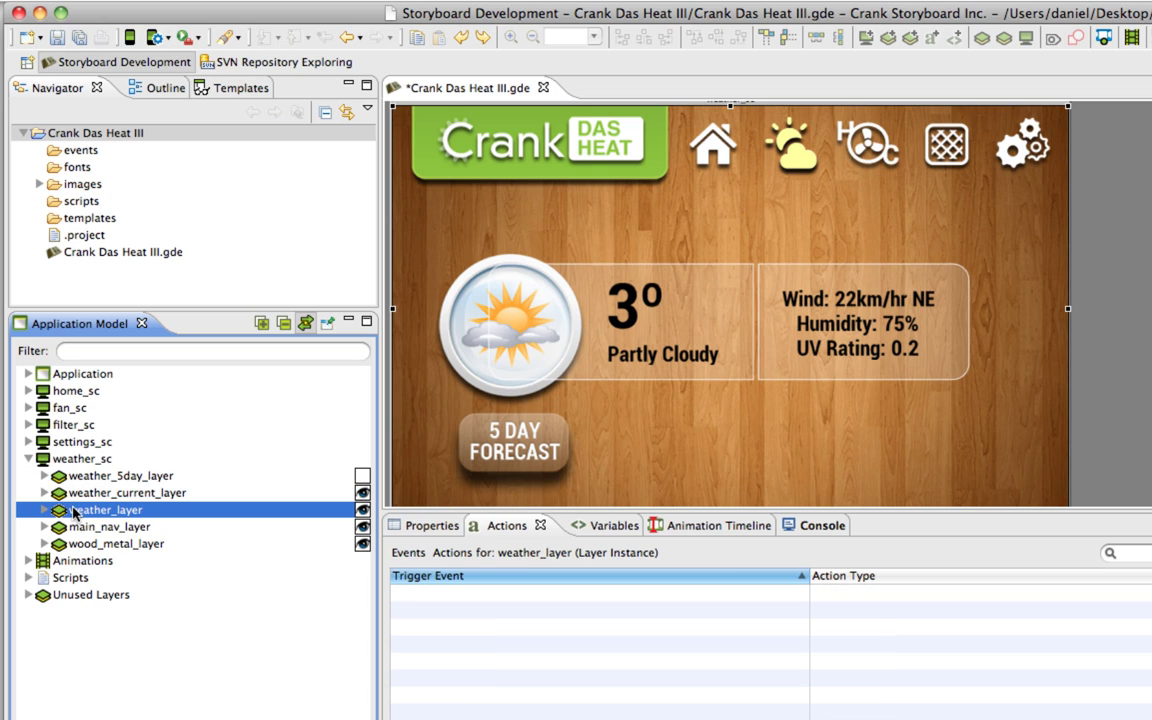
{"action": "left_click_drag", "start_coordinate": [74, 512], "coordinate": [90, 470]}
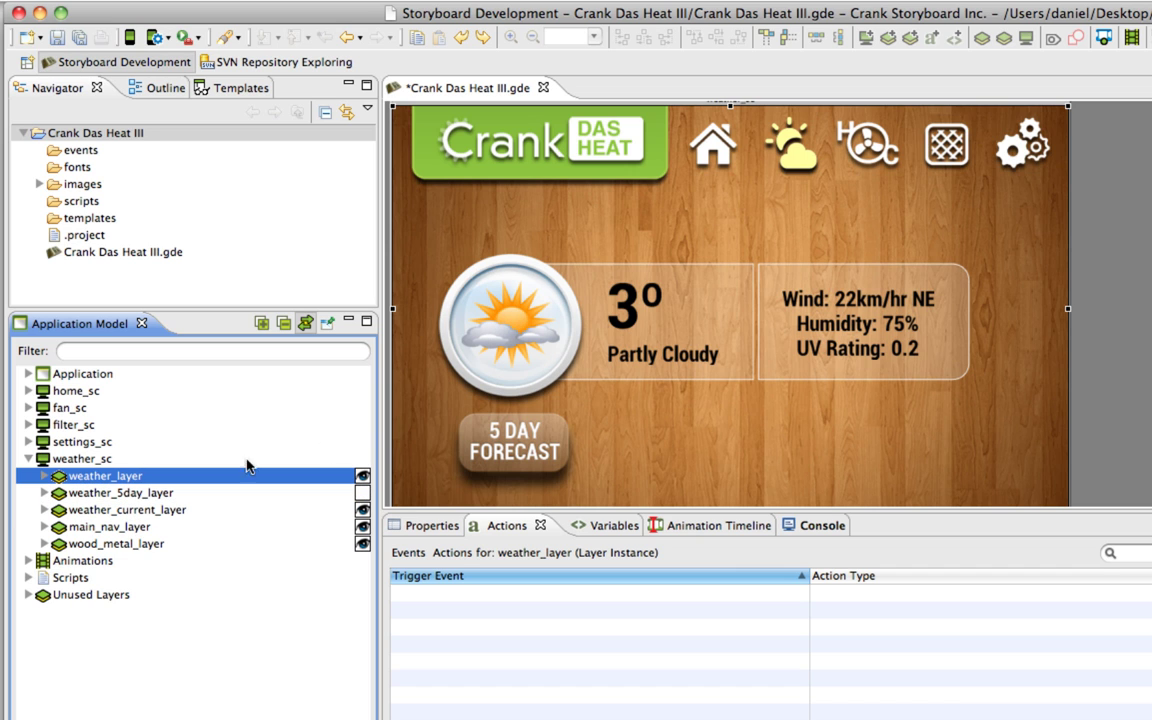
{"action": "double_click", "coordinate": [90, 443]}
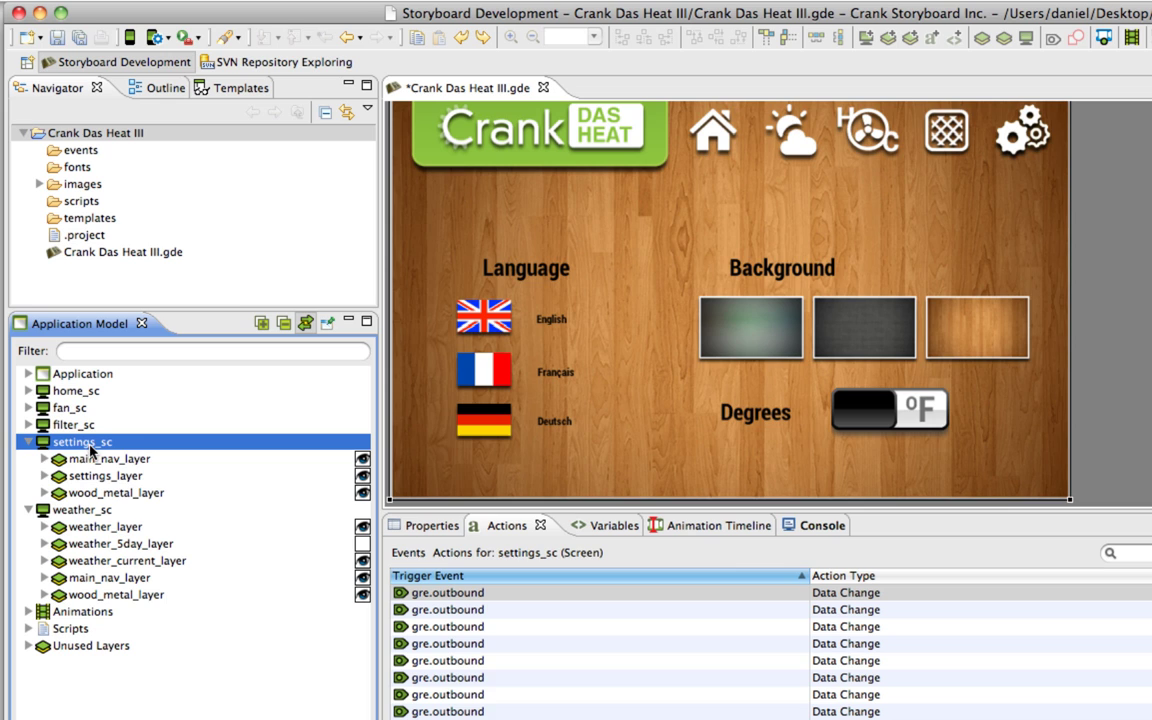
{"action": "left_click_drag", "start_coordinate": [92, 459], "coordinate": [132, 485]}
{"action": "double_click", "coordinate": [80, 443]}
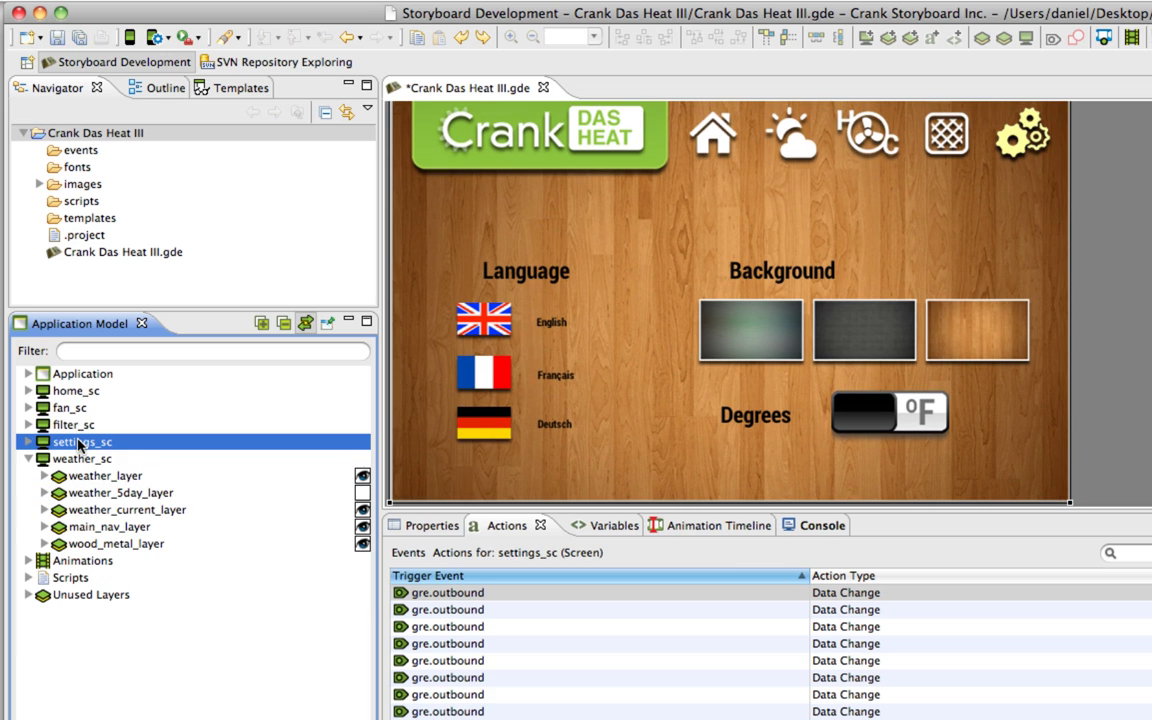
Show home_sc, check its weather, fan, filter and settings nav icons, and select the home icon
{"action": "key", "text": "Down"}
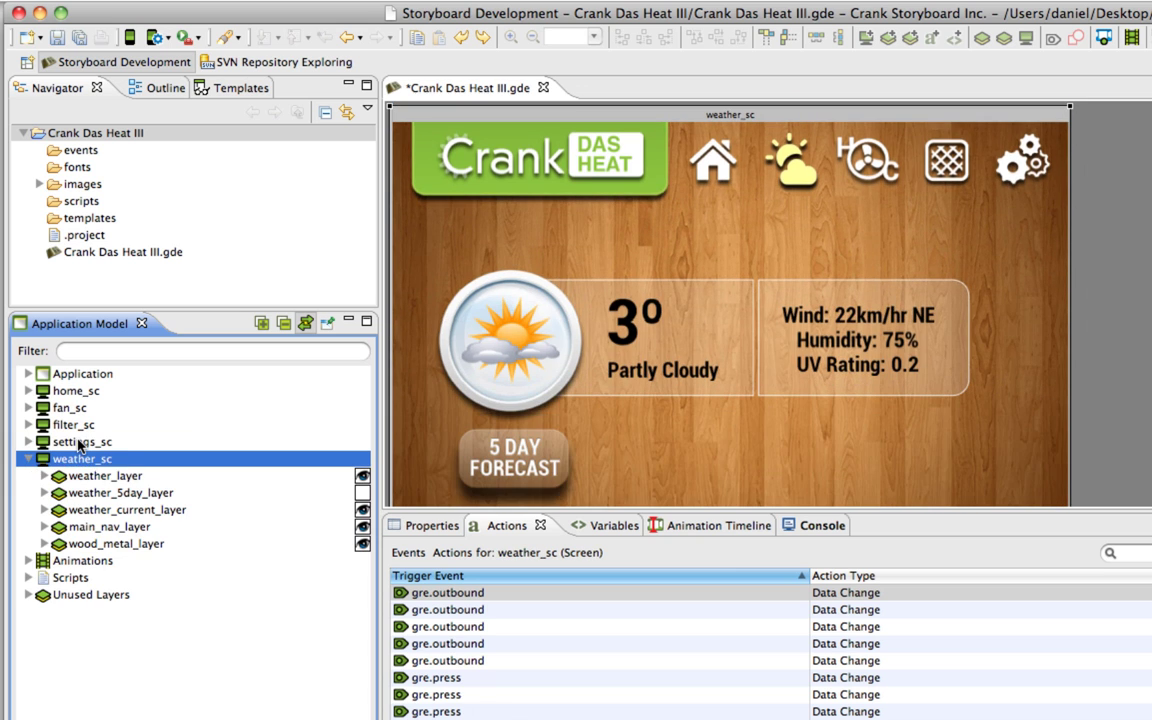
{"action": "key", "text": "Left"}
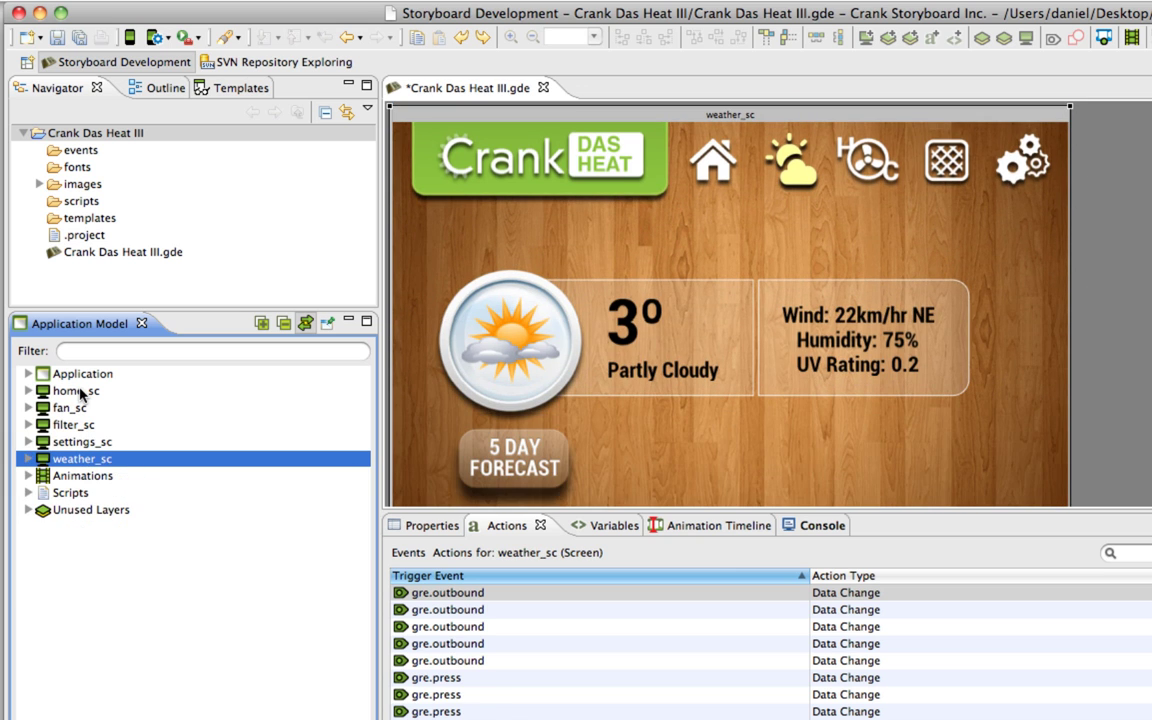
{"action": "left_click", "coordinate": [80, 391]}
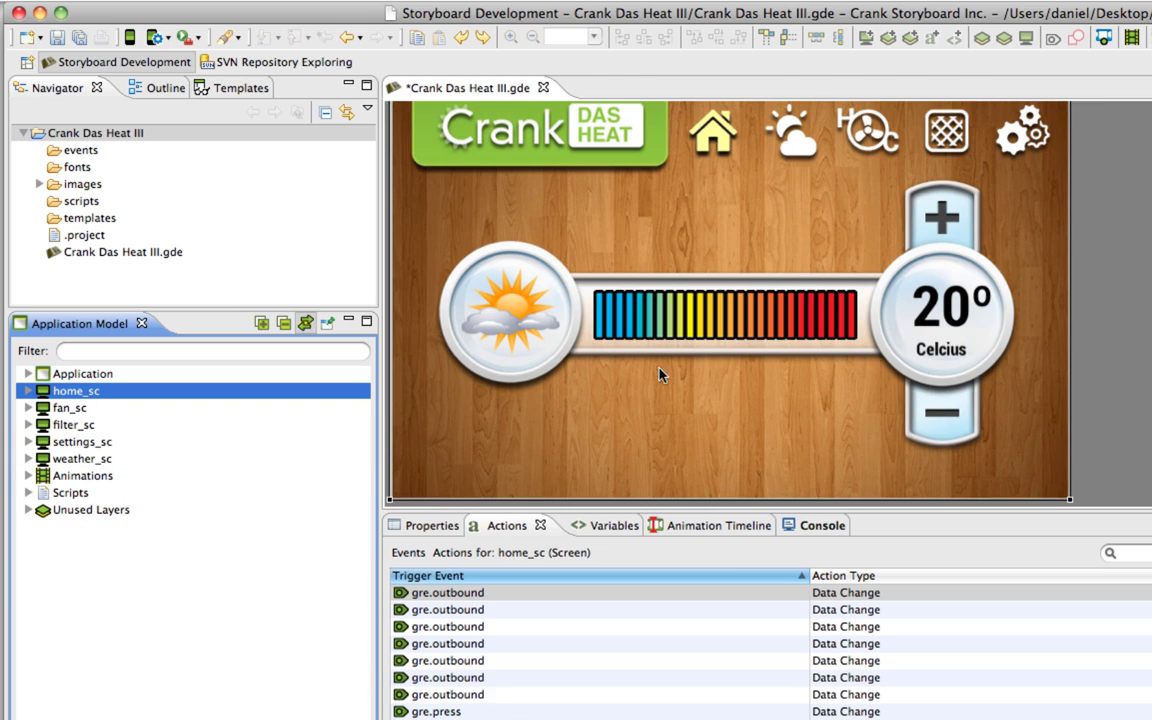
{"action": "left_click", "coordinate": [797, 148]}
{"action": "left_click", "coordinate": [878, 147]}
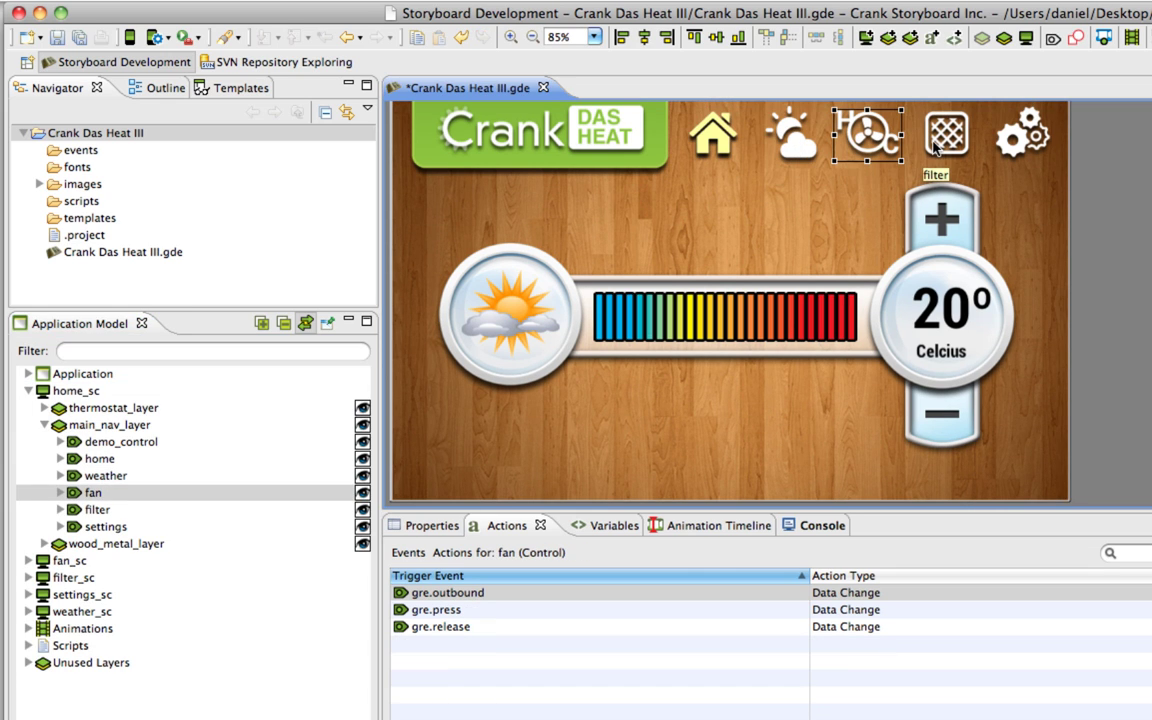
{"action": "left_click", "coordinate": [946, 140]}
{"action": "left_click", "coordinate": [1015, 160]}
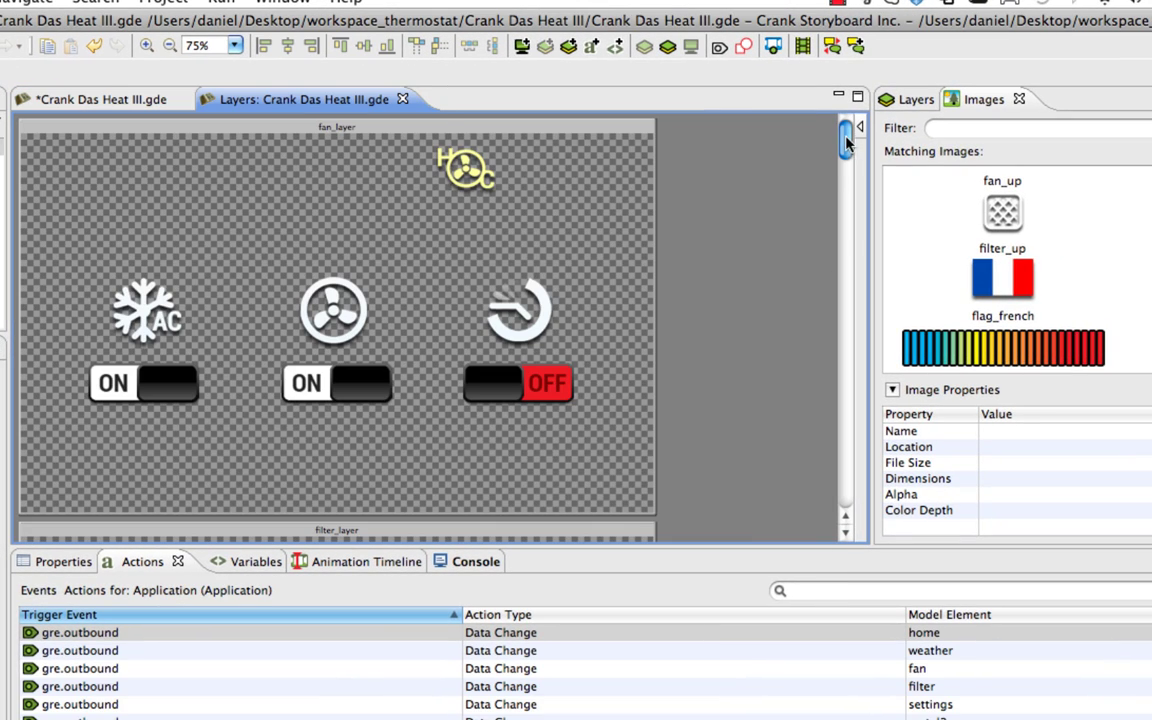
{"action": "left_click_drag", "start_coordinate": [846, 143], "coordinate": [857, 229]}
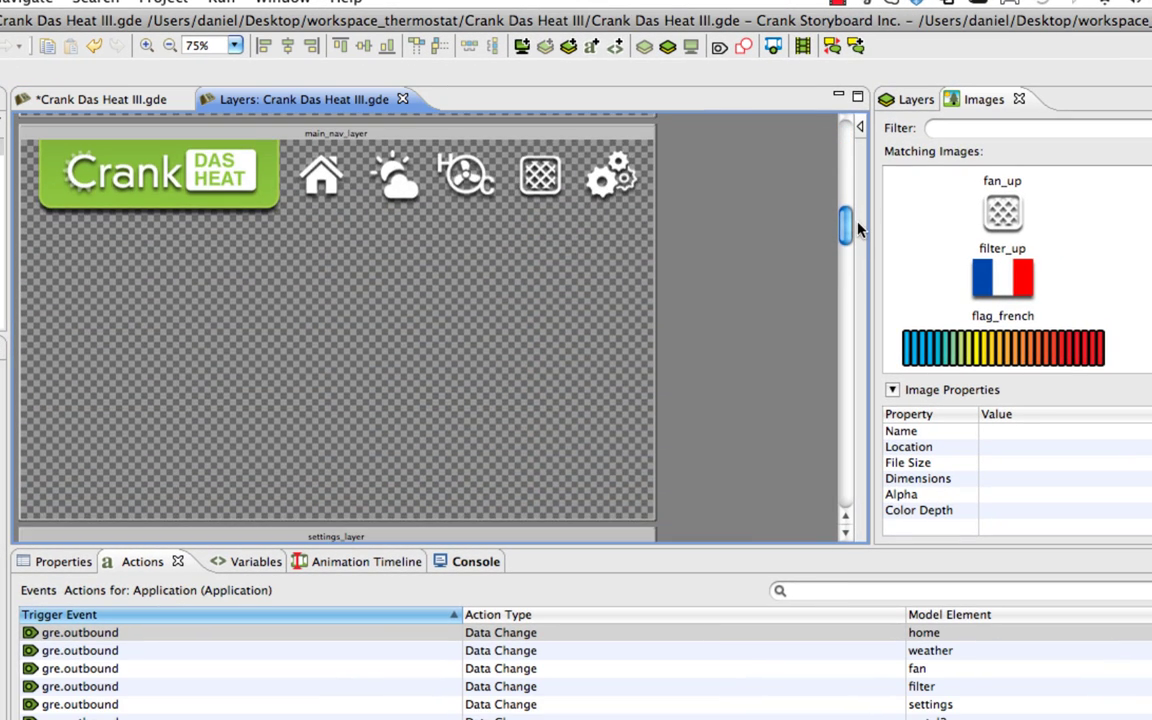
{"action": "left_click", "coordinate": [333, 180]}
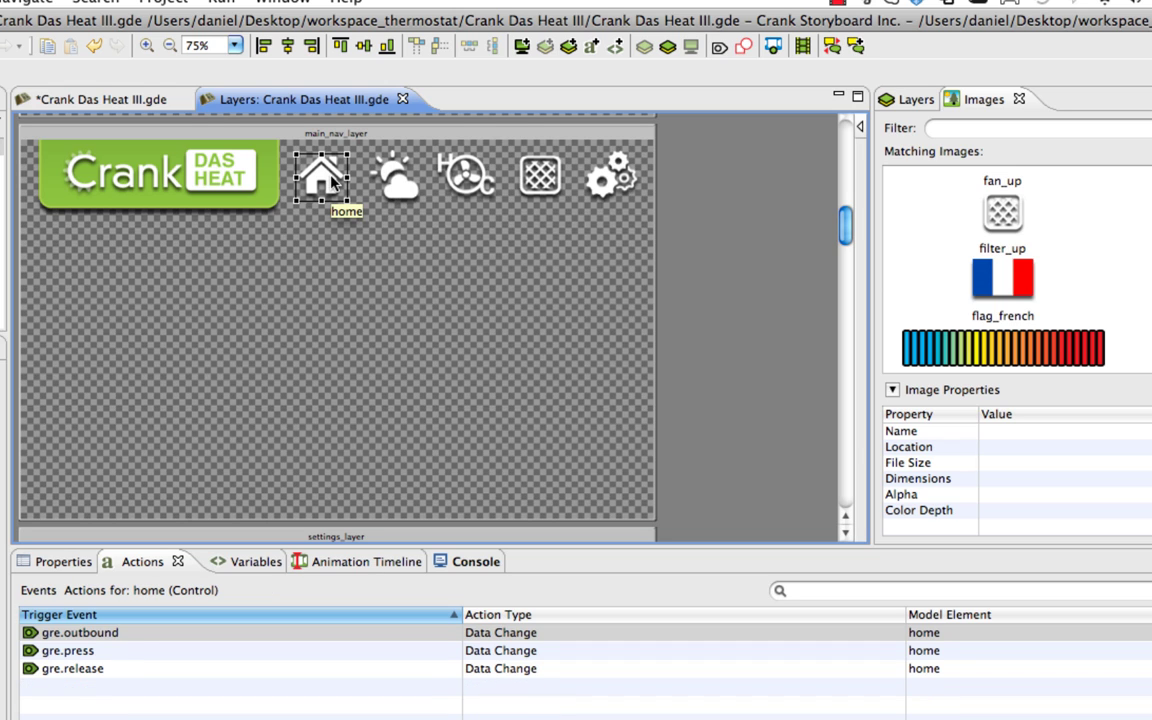
Add a Press-triggered Screen Fade action to the home nav icon
{"action": "right_click", "coordinate": [323, 175]}
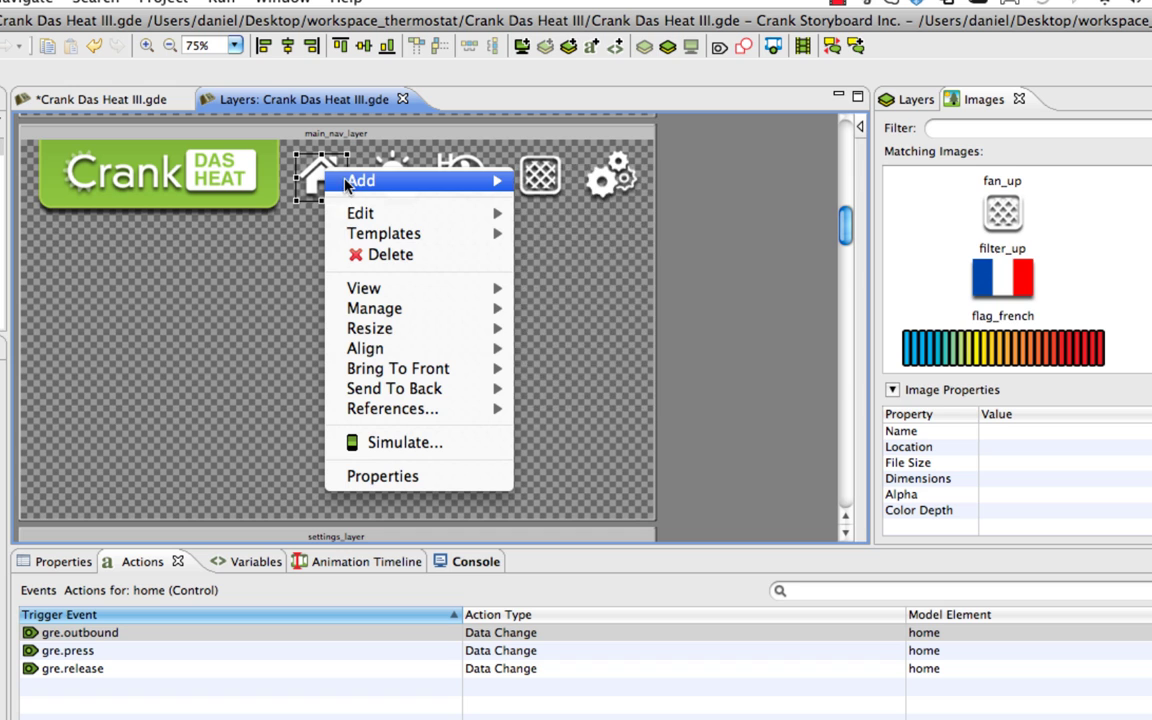
{"action": "mouse_move", "coordinate": [365, 180]}
{"action": "left_click", "coordinate": [565, 184]}
{"action": "left_click", "coordinate": [540, 249]}
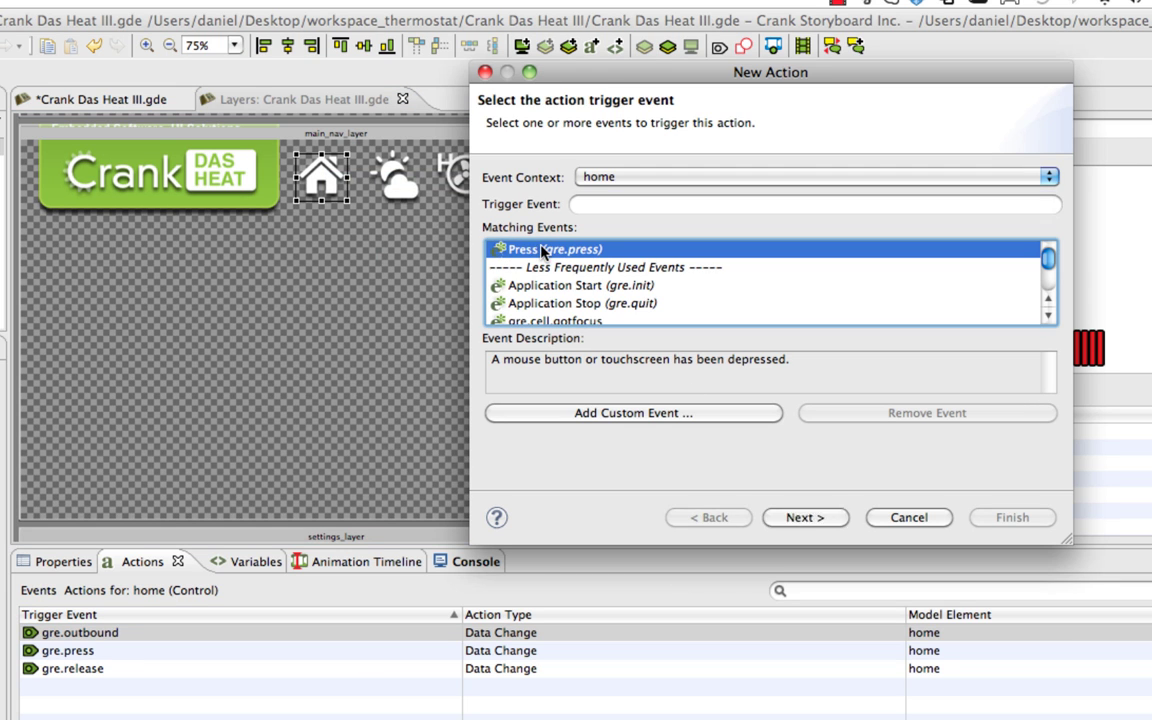
{"action": "left_click", "coordinate": [828, 517]}
{"action": "scroll", "coordinate": [632, 404], "scroll_direction": "down", "scroll_amount": 3}
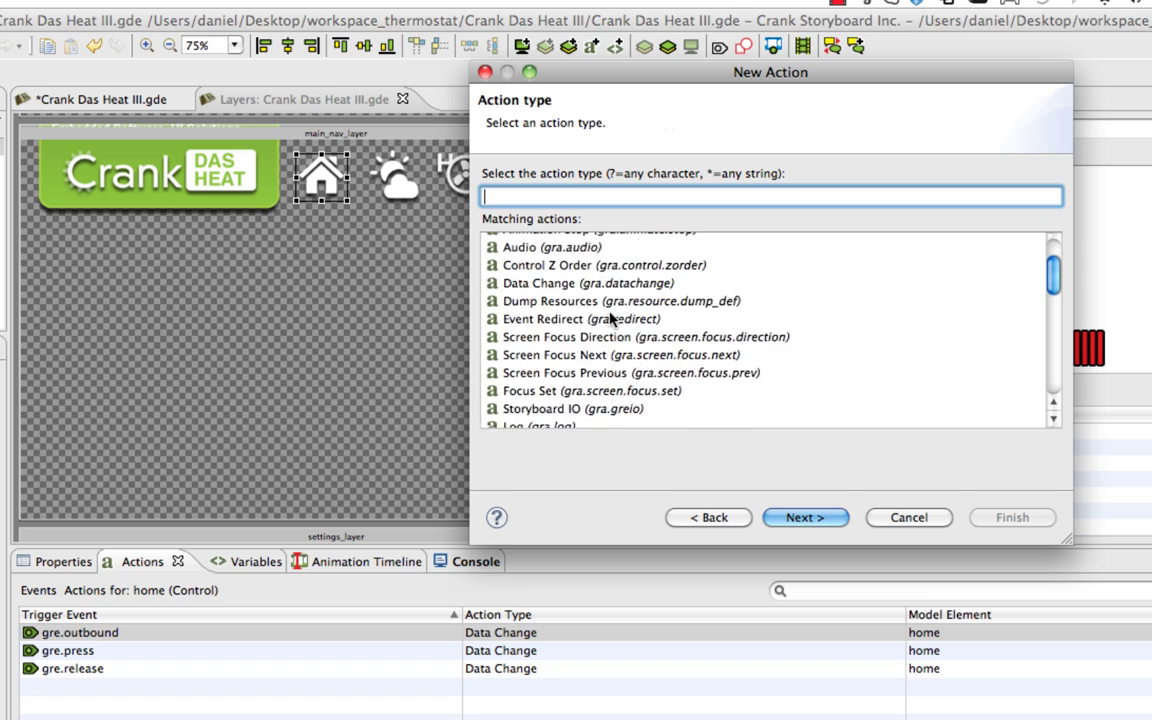
{"action": "scroll", "coordinate": [578, 319], "scroll_direction": "up", "scroll_amount": 3}
{"action": "left_click", "coordinate": [566, 242]}
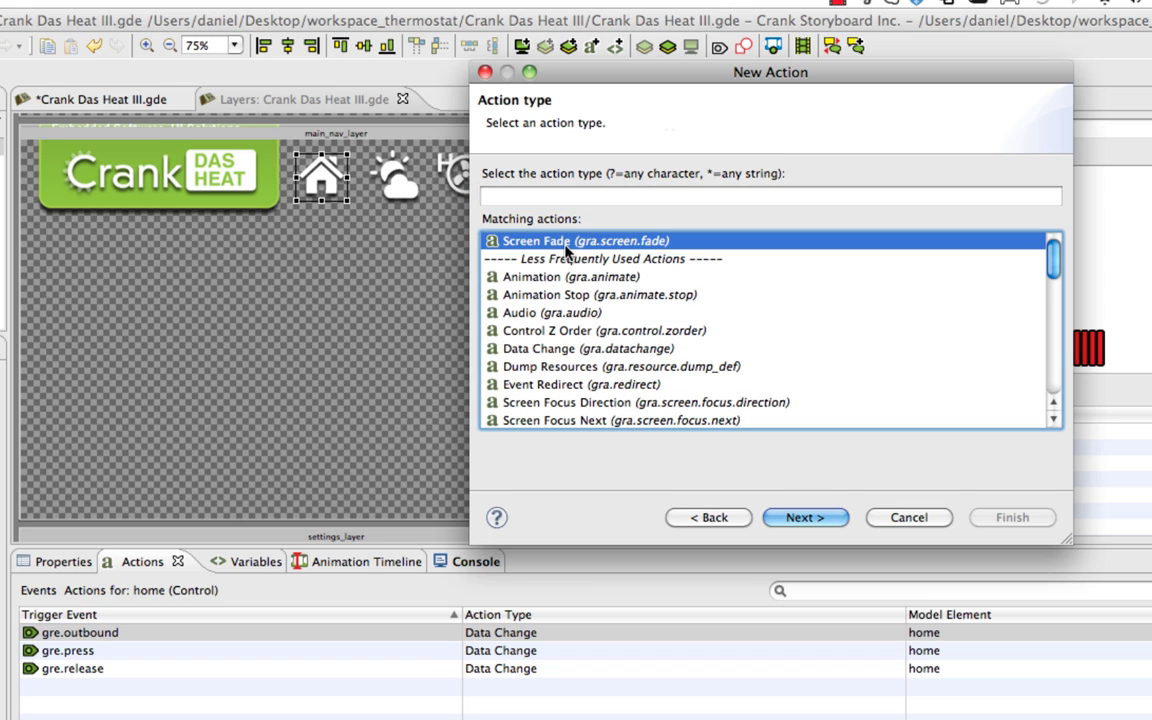
{"action": "left_click", "coordinate": [802, 517]}
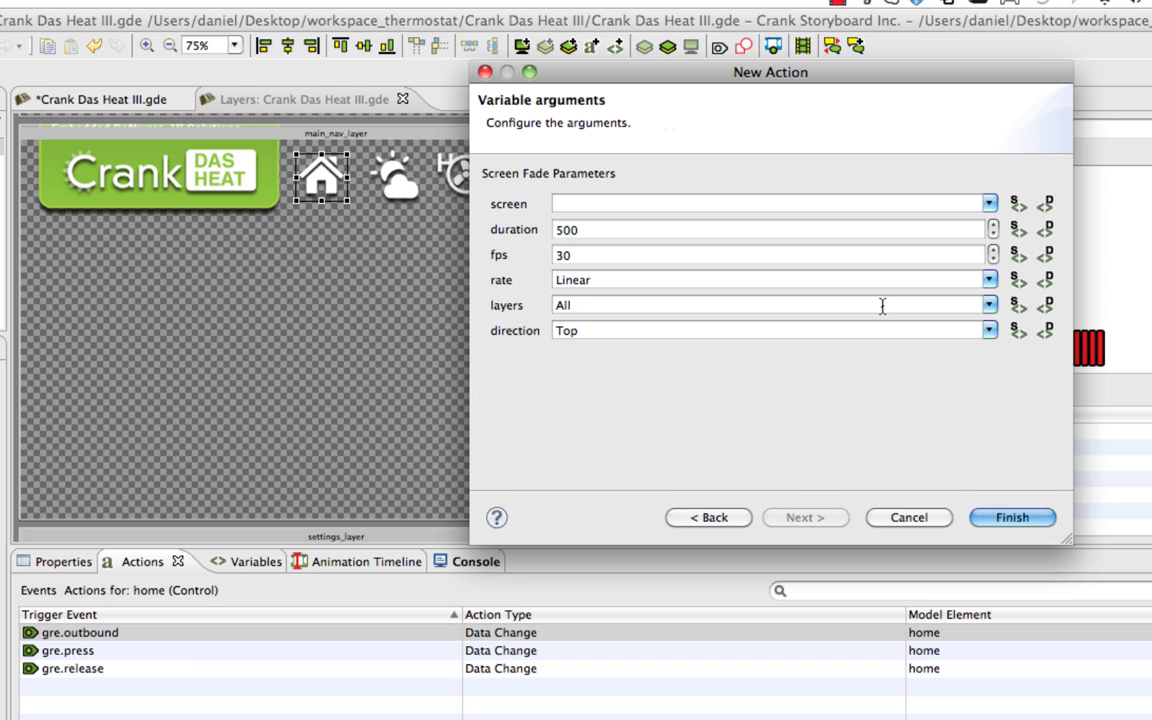
Target home_sc, keep duration 500 and 30 fps, and finish the action
{"action": "left_click", "coordinate": [989, 204]}
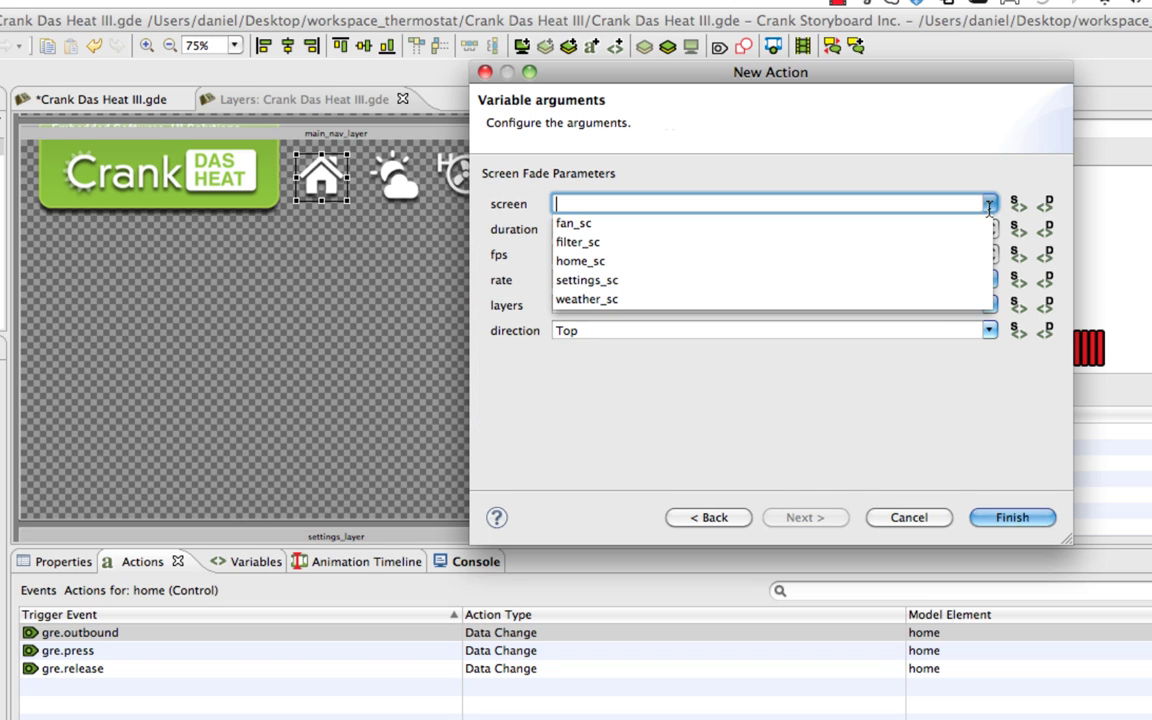
{"action": "left_click", "coordinate": [607, 261]}
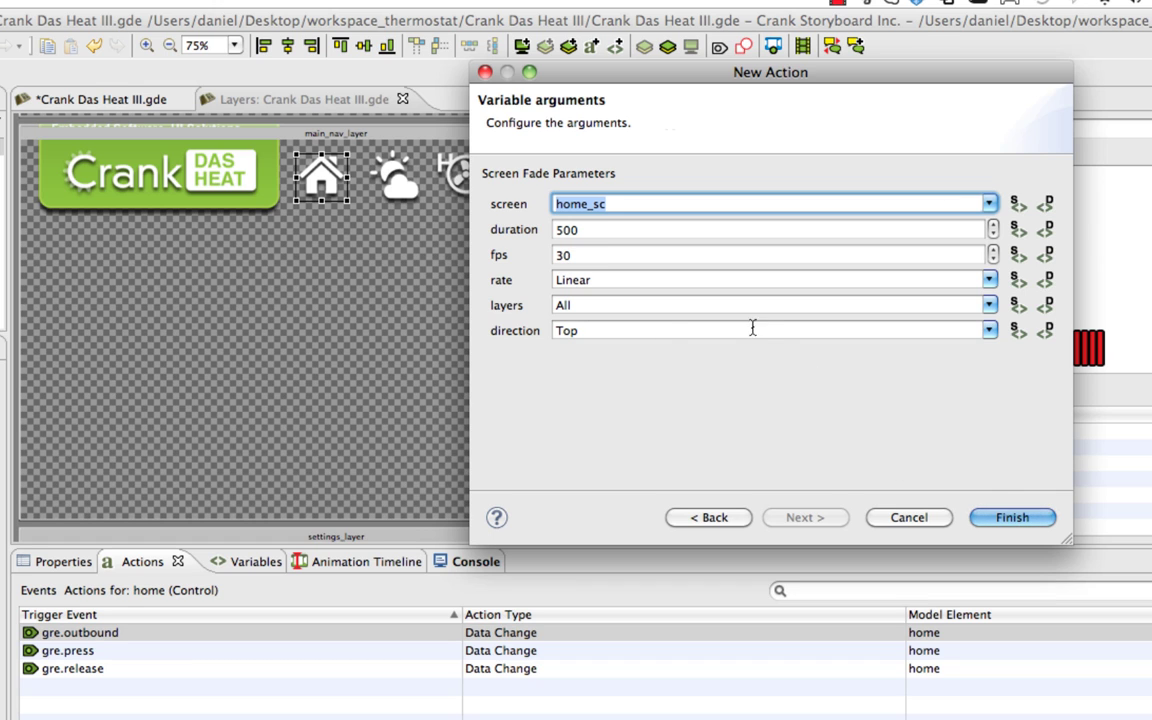
{"action": "left_click_drag", "start_coordinate": [608, 230], "coordinate": [535, 237]}
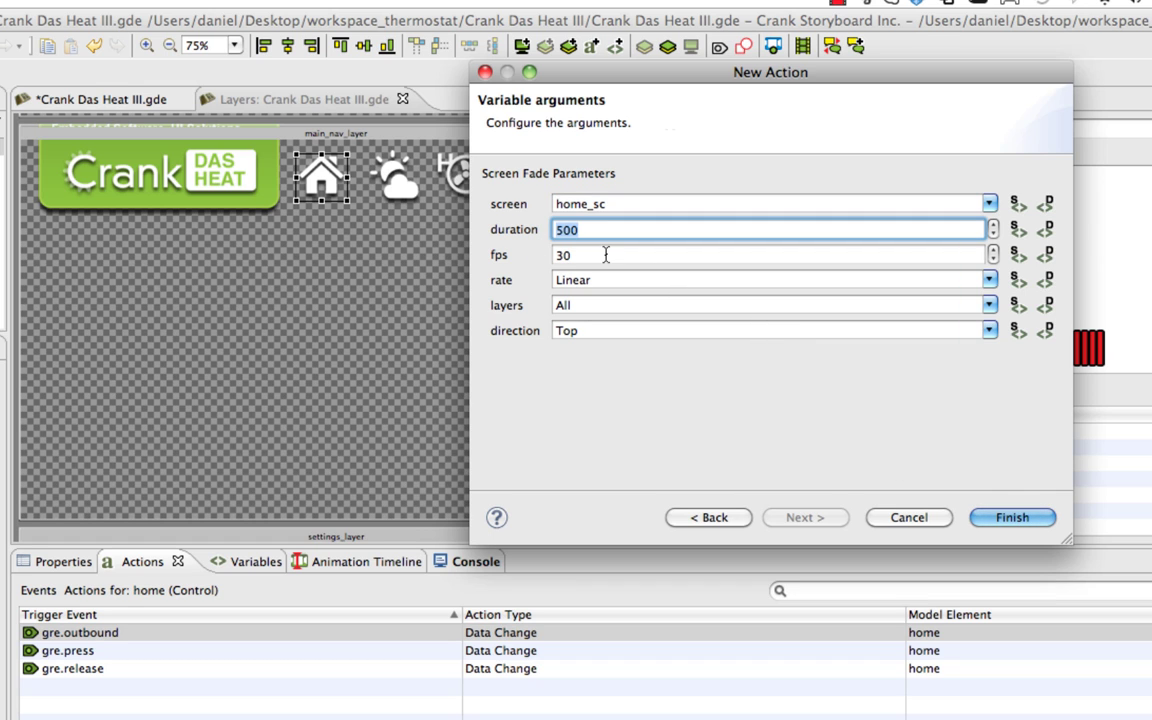
{"action": "left_click_drag", "start_coordinate": [605, 255], "coordinate": [535, 256]}
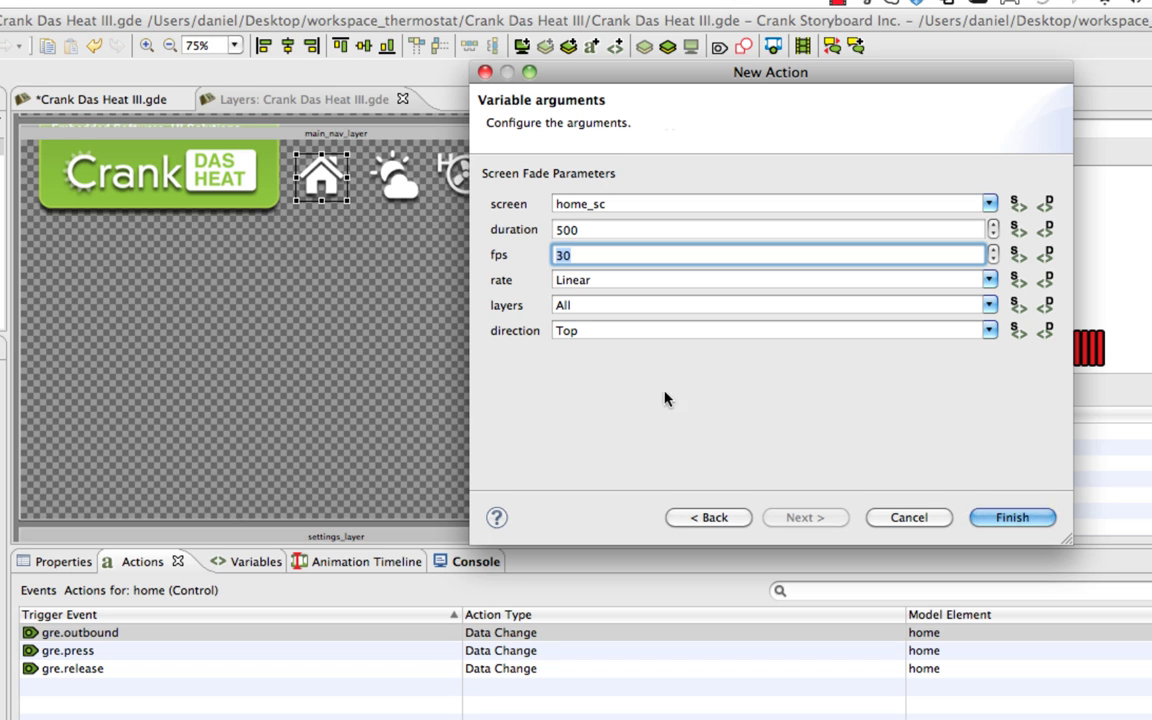
{"action": "left_click", "coordinate": [1010, 518]}
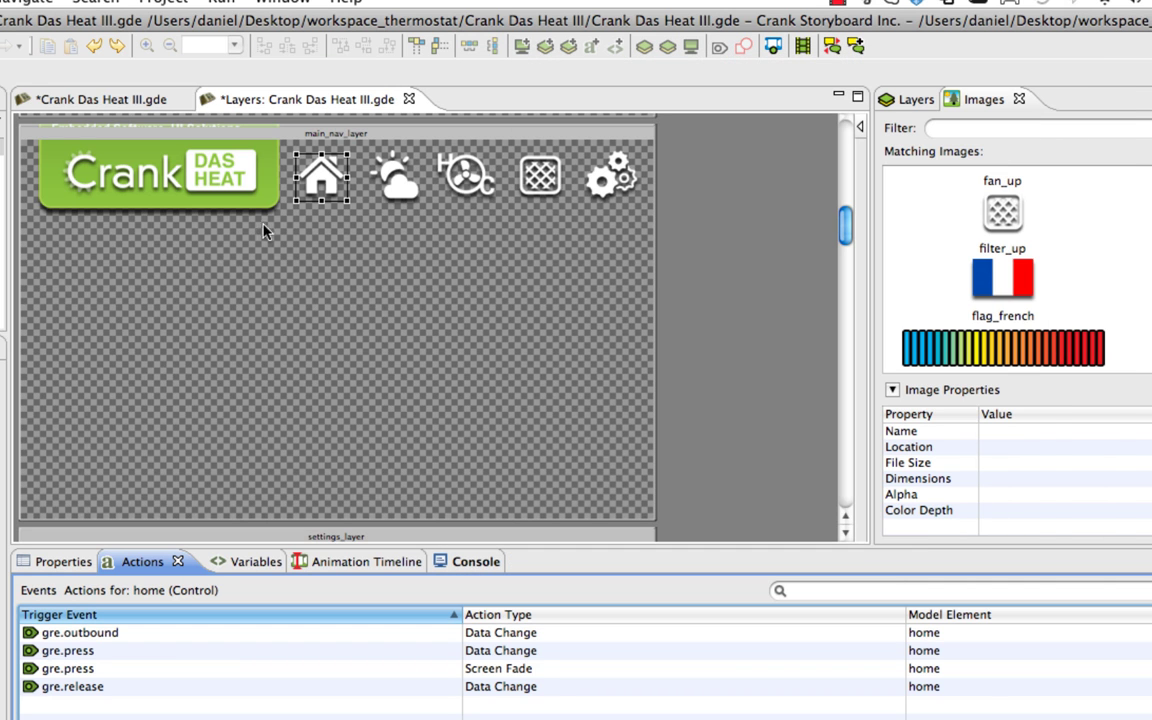
Give the weather icon a press-triggered Screen Fade to weather_sc
{"action": "left_click", "coordinate": [397, 190]}
{"action": "right_click", "coordinate": [395, 185]}
{"action": "mouse_move", "coordinate": [468, 195]}
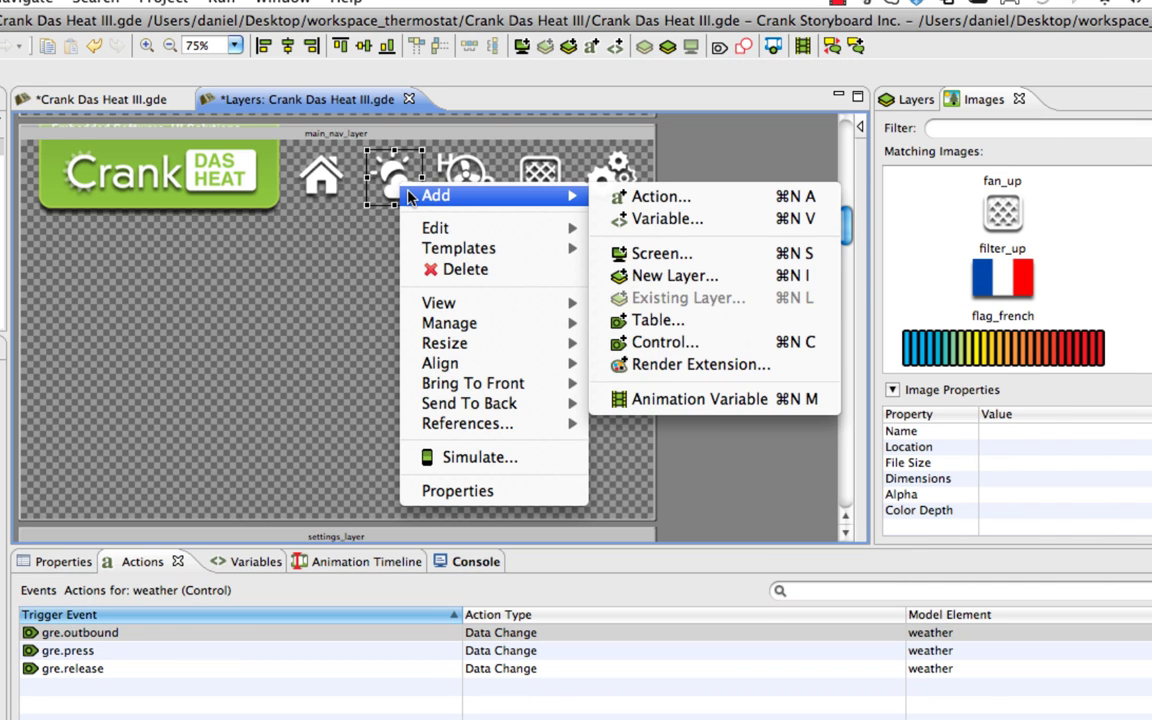
{"action": "left_click", "coordinate": [657, 197]}
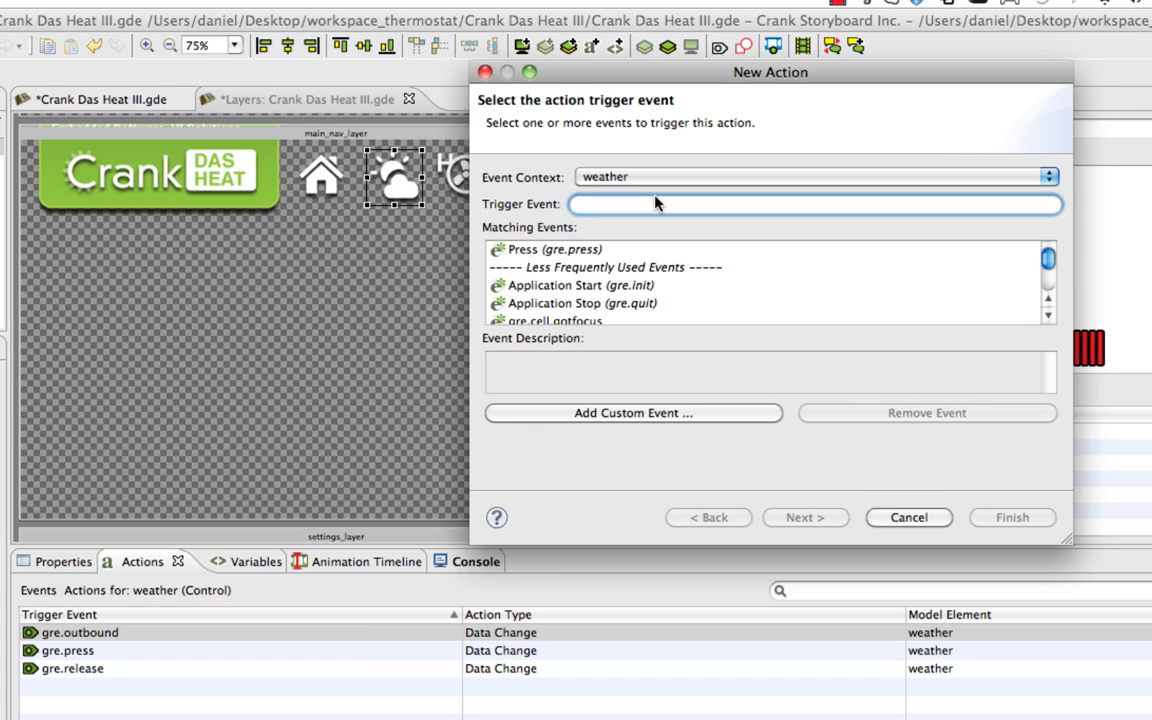
{"action": "key", "text": "Return"}
{"action": "key", "text": "Return"}
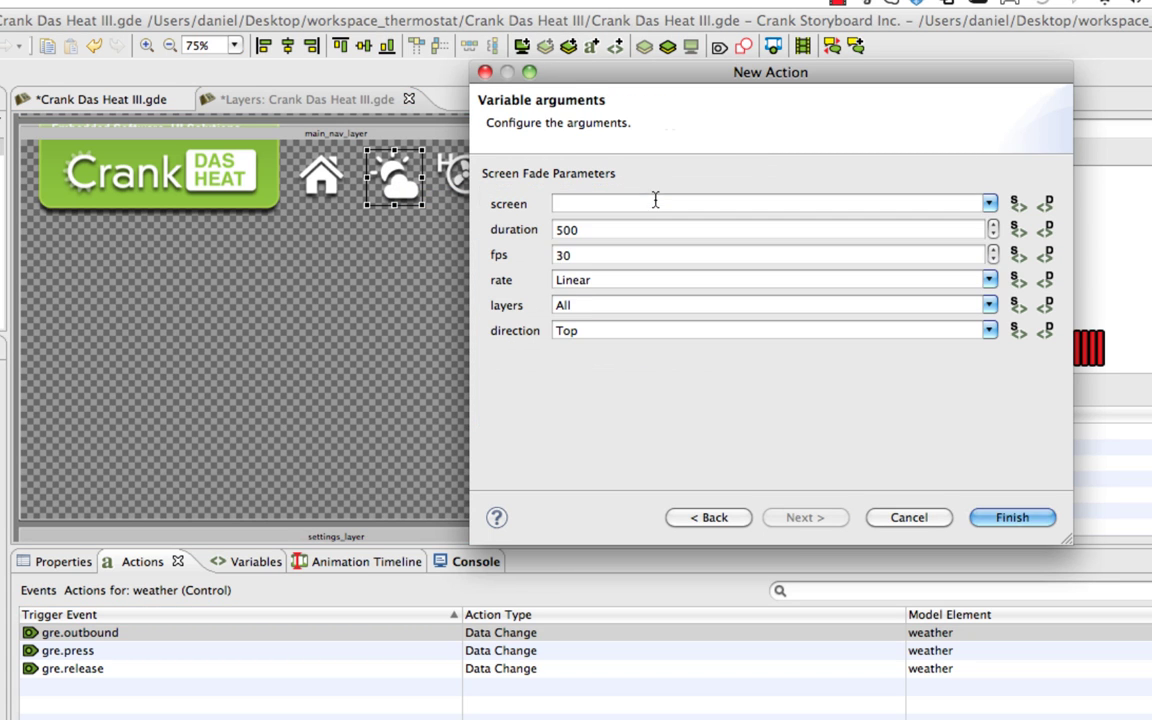
{"action": "key", "text": "Down"}
{"action": "key", "text": "Down"}
{"action": "key", "text": "Down"}
{"action": "key", "text": "Down"}
{"action": "key", "text": "Down"}
{"action": "key", "text": "Return"}
{"action": "key", "text": "Return"}
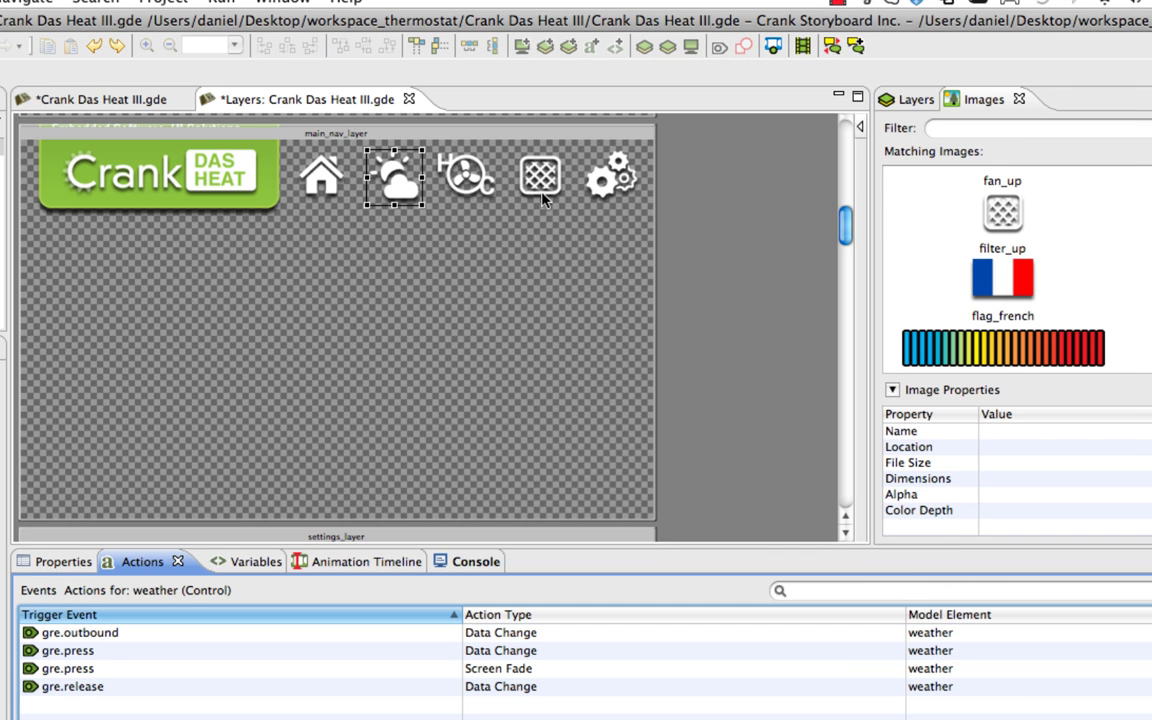
Give the fan icon a press-triggered Screen Fade to fan_sc
{"action": "right_click", "coordinate": [470, 185]}
{"action": "mouse_move", "coordinate": [470, 187]}
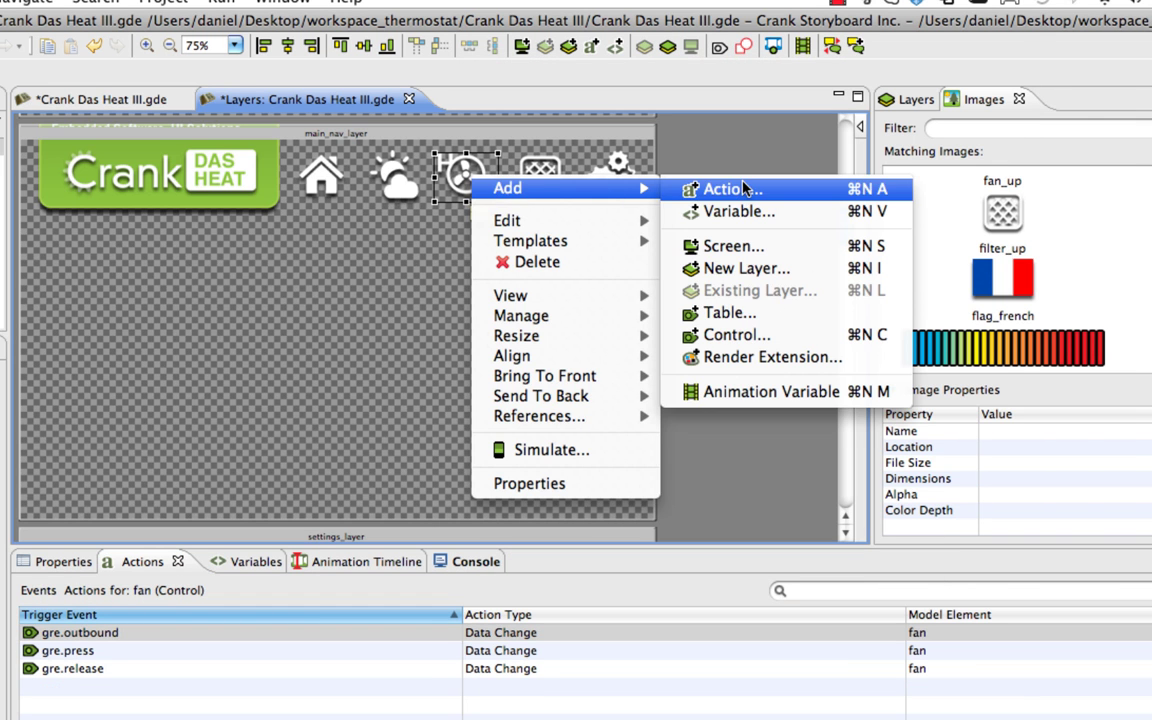
{"action": "left_click", "coordinate": [690, 187]}
{"action": "key", "text": "Return"}
{"action": "key", "text": "Down"}
{"action": "key", "text": "Return"}
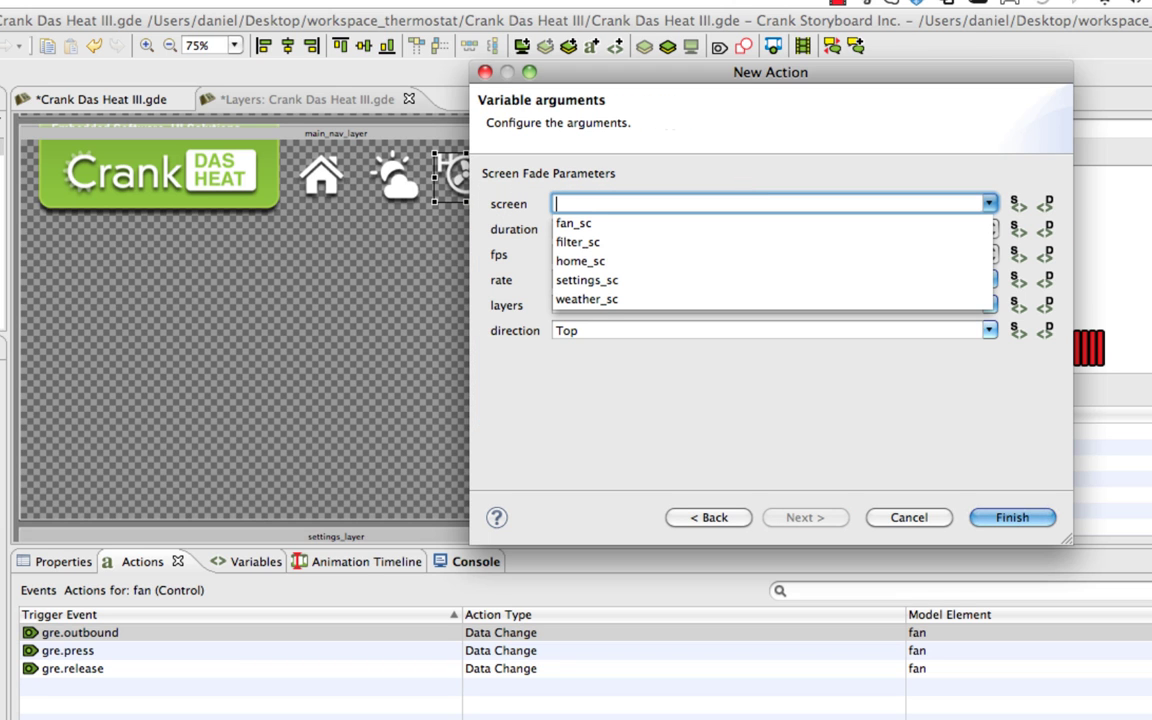
{"action": "key", "text": "Down"}
{"action": "key", "text": "Down"}
{"action": "key", "text": "Up"}
{"action": "key", "text": "Return"}
Give the filter icon a press-triggered Screen Fade to filter_sc
{"action": "right_click", "coordinate": [545, 184]}
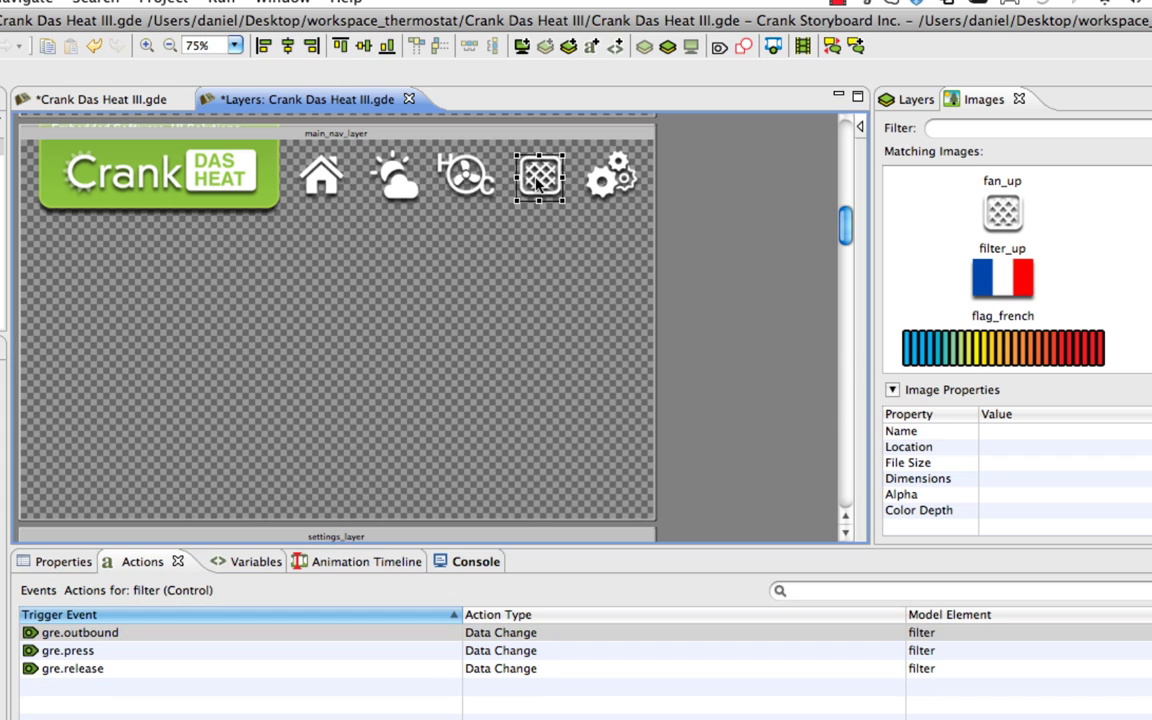
{"action": "mouse_move", "coordinate": [548, 188]}
{"action": "left_click", "coordinate": [746, 188]}
{"action": "key", "text": "Return"}
{"action": "key", "text": "Down"}
{"action": "key", "text": "Return"}
{"action": "key", "text": "Down"}
Give the settings gear a press-triggered Screen Fade to settings_sc
{"action": "key", "text": "Down"}
{"action": "key", "text": "Return"}
{"action": "key", "text": "Return"}
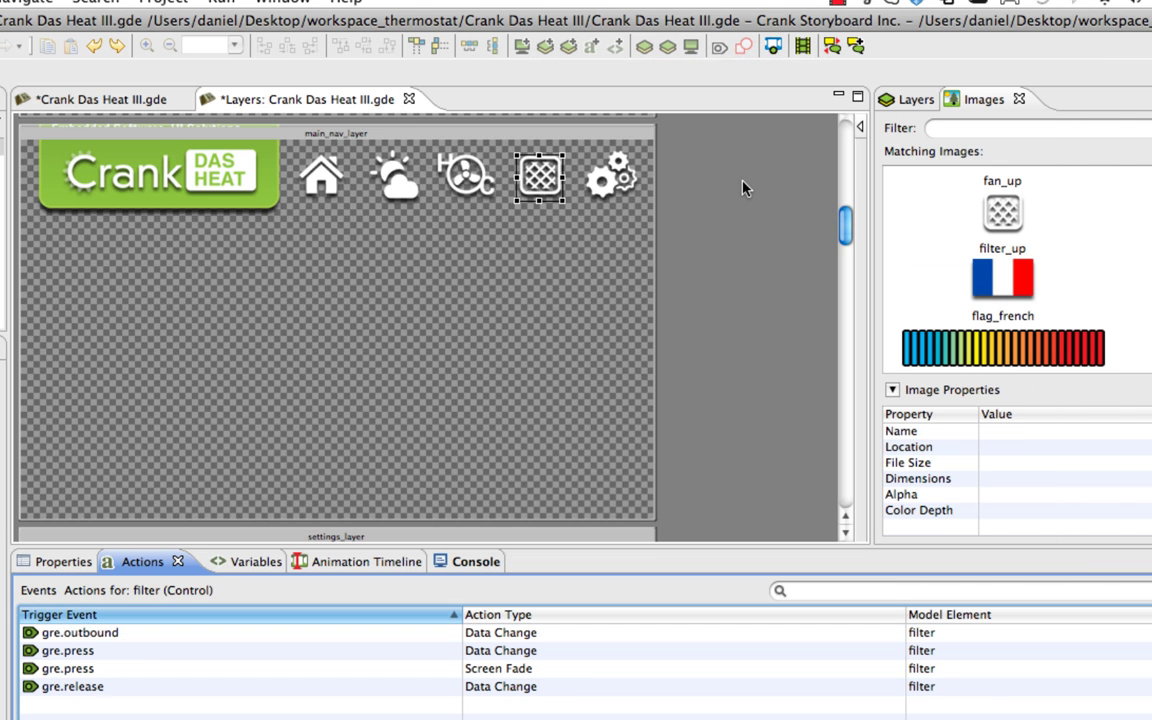
{"action": "left_click", "coordinate": [605, 182]}
{"action": "right_click", "coordinate": [605, 182]}
{"action": "mouse_move", "coordinate": [765, 187]}
{"action": "left_click", "coordinate": [880, 196]}
{"action": "key", "text": "Down"}
{"action": "key", "text": "Return"}
{"action": "key", "text": "Down"}
{"action": "key", "text": "Return"}
{"action": "left_click", "coordinate": [597, 299]}
{"action": "key", "text": "alt+Down"}
{"action": "key", "text": "Up"}
{"action": "key", "text": "Return"}
{"action": "left_click", "coordinate": [1045, 520]}
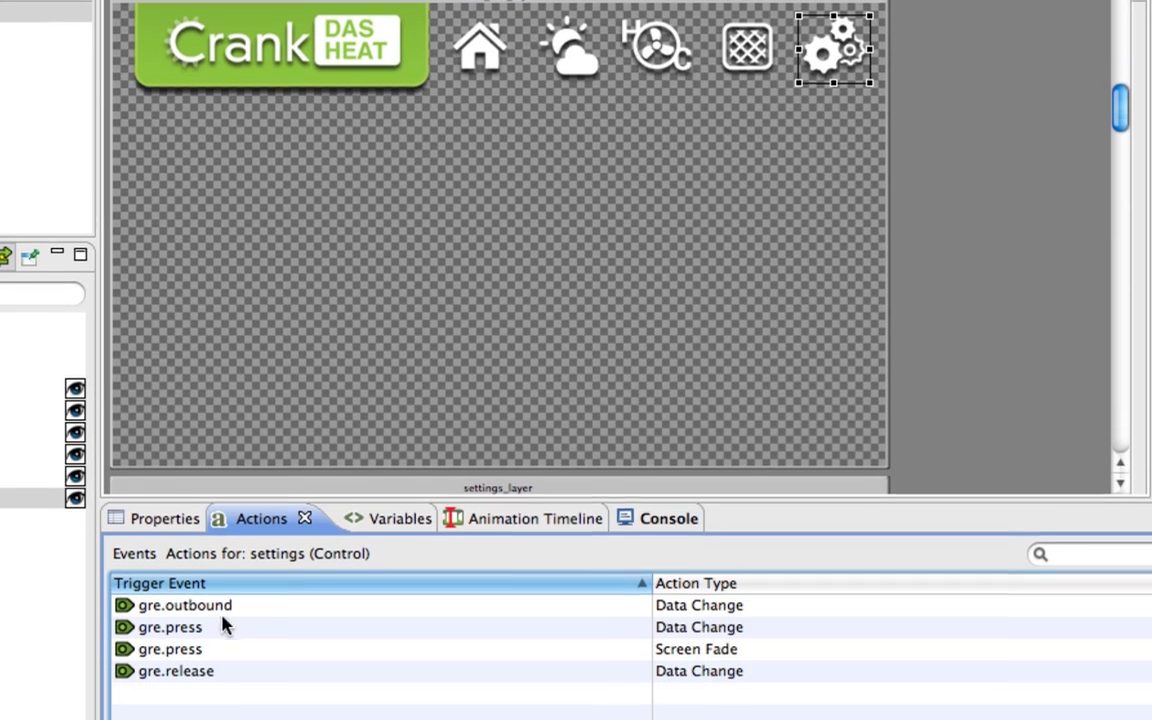
Check the settings gear's Screen Fade, then close the Layers editor, saving changes
{"action": "left_click", "coordinate": [228, 698]}
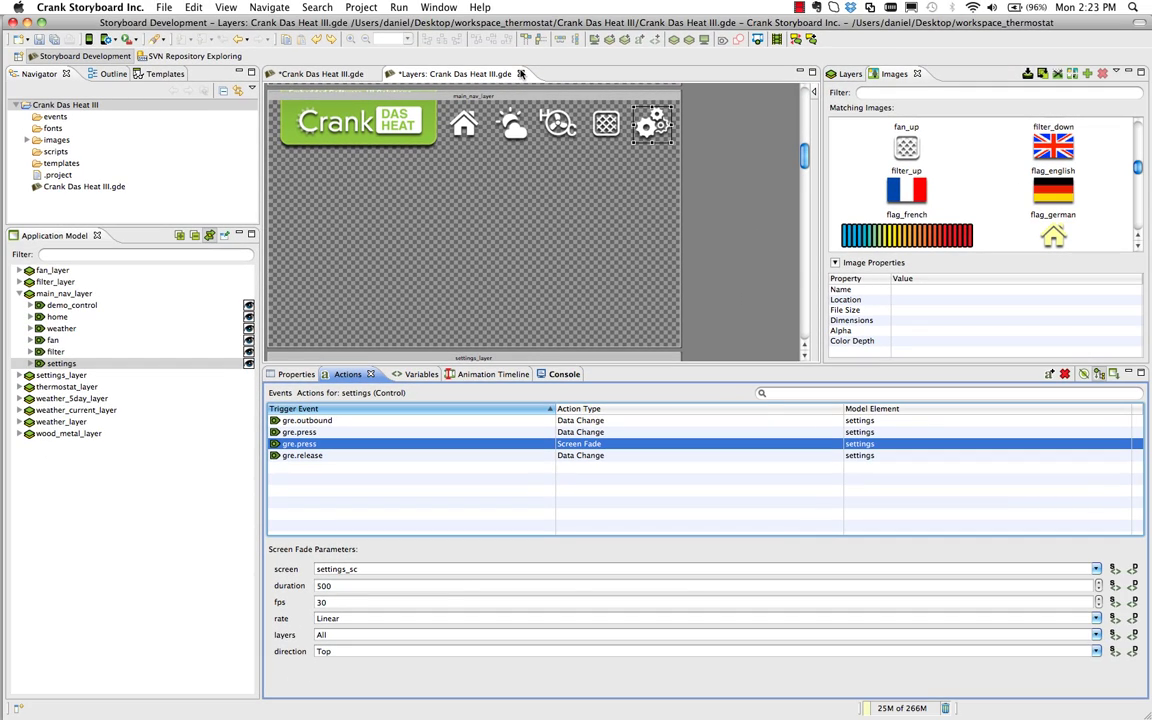
{"action": "left_click", "coordinate": [520, 73]}
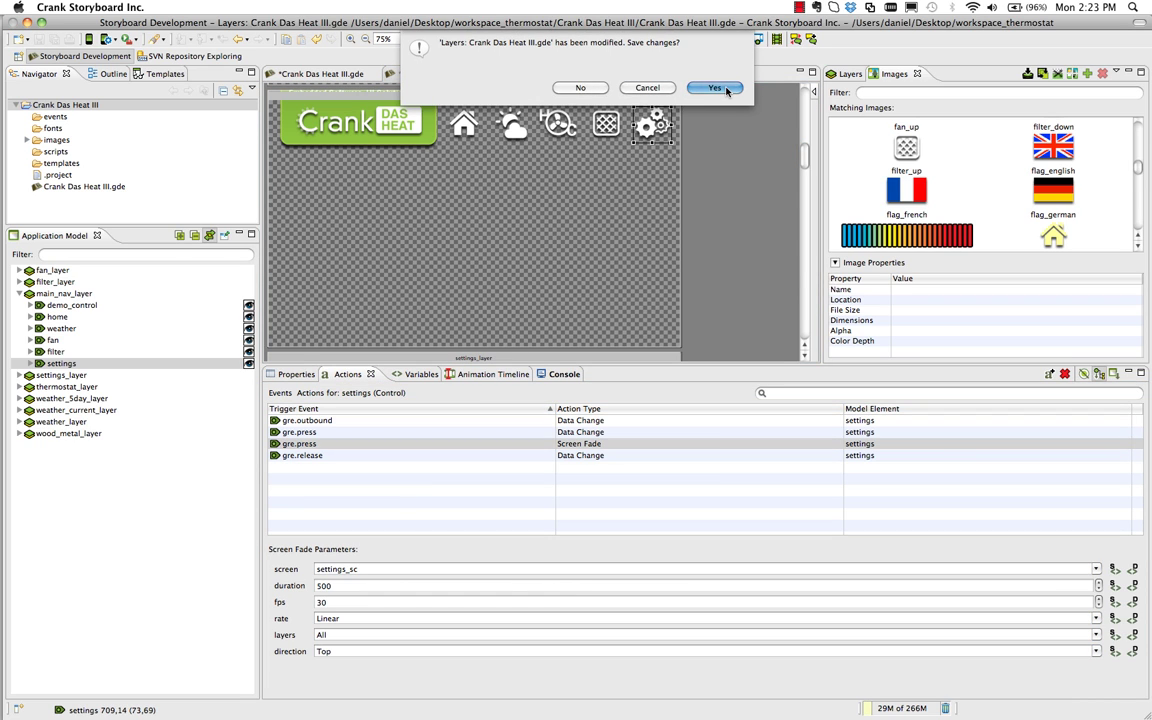
{"action": "left_click", "coordinate": [726, 89]}
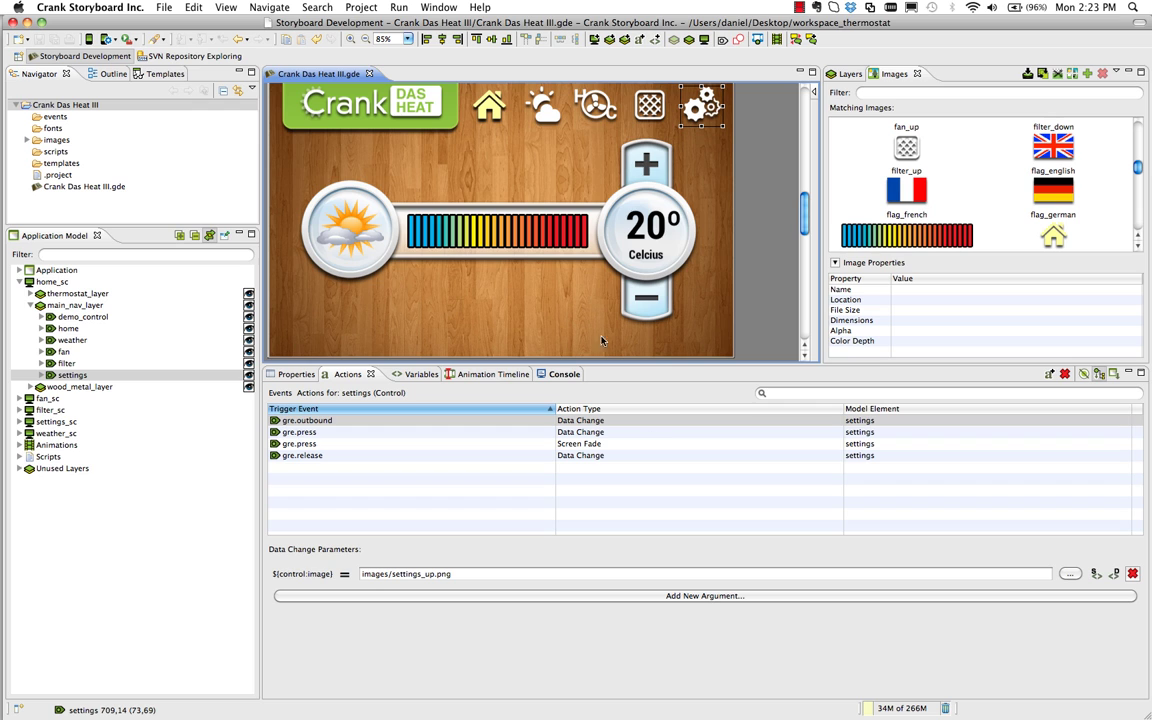
Review the settings and fan icons' Screen Fade parameters and confirm nothing remains to save
{"action": "left_click", "coordinate": [496, 444]}
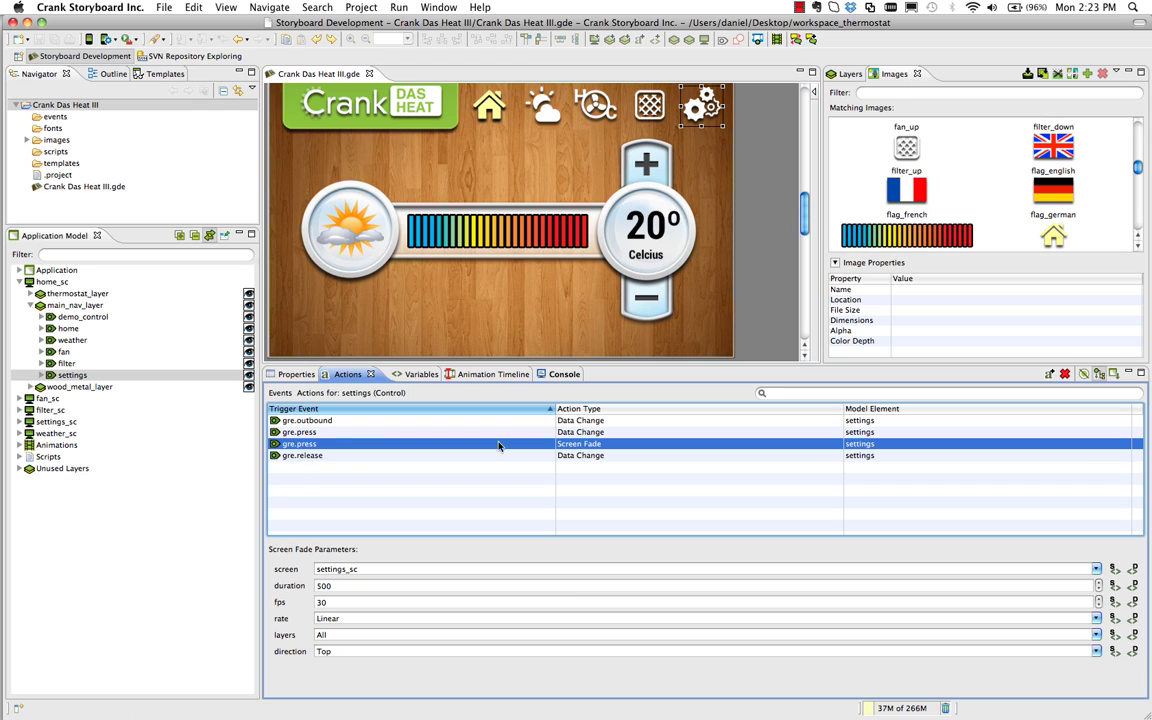
{"action": "scroll", "coordinate": [409, 224], "scroll_direction": "down", "scroll_amount": 5}
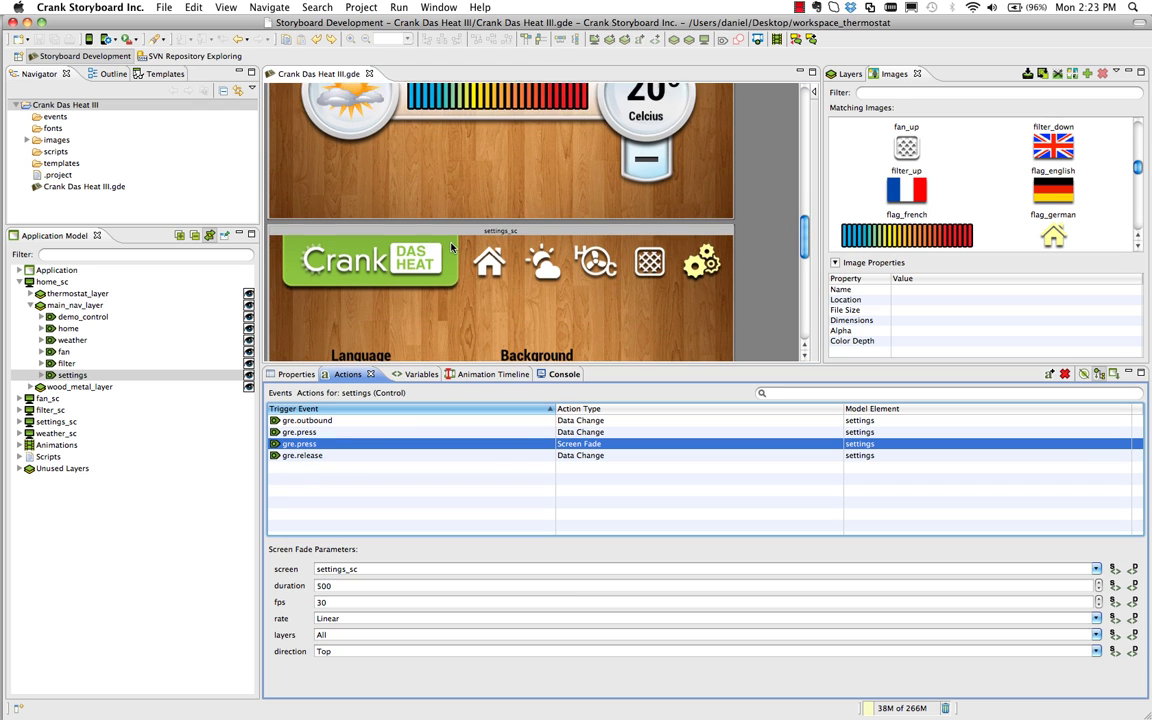
{"action": "left_click", "coordinate": [592, 238]}
{"action": "scroll", "coordinate": [453, 292], "scroll_direction": "down", "scroll_amount": 3}
{"action": "left_click", "coordinate": [585, 432]}
{"action": "left_click", "coordinate": [600, 444]}
{"action": "scroll", "coordinate": [558, 238], "scroll_direction": "up", "scroll_amount": 15}
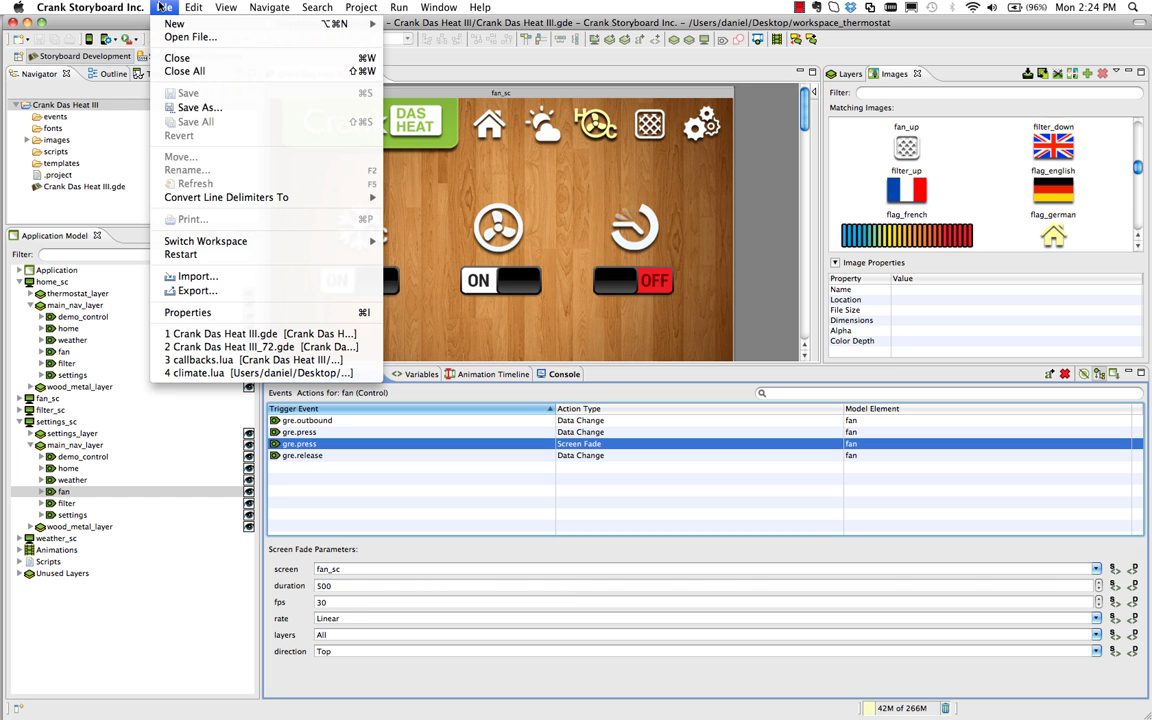
{"action": "left_click", "coordinate": [162, 7]}
{"action": "key", "text": "Escape"}
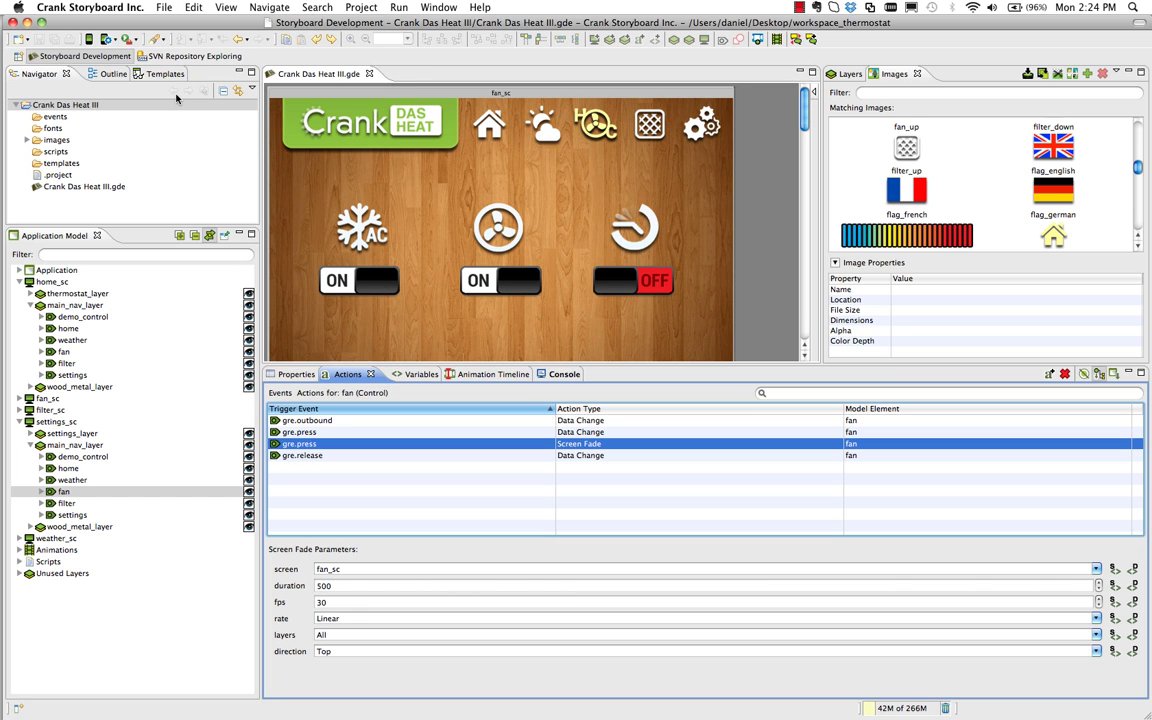
Simulate the project and fade through weather, home, fan, filter, settings, then back to weather
{"action": "left_click", "coordinate": [89, 40]}
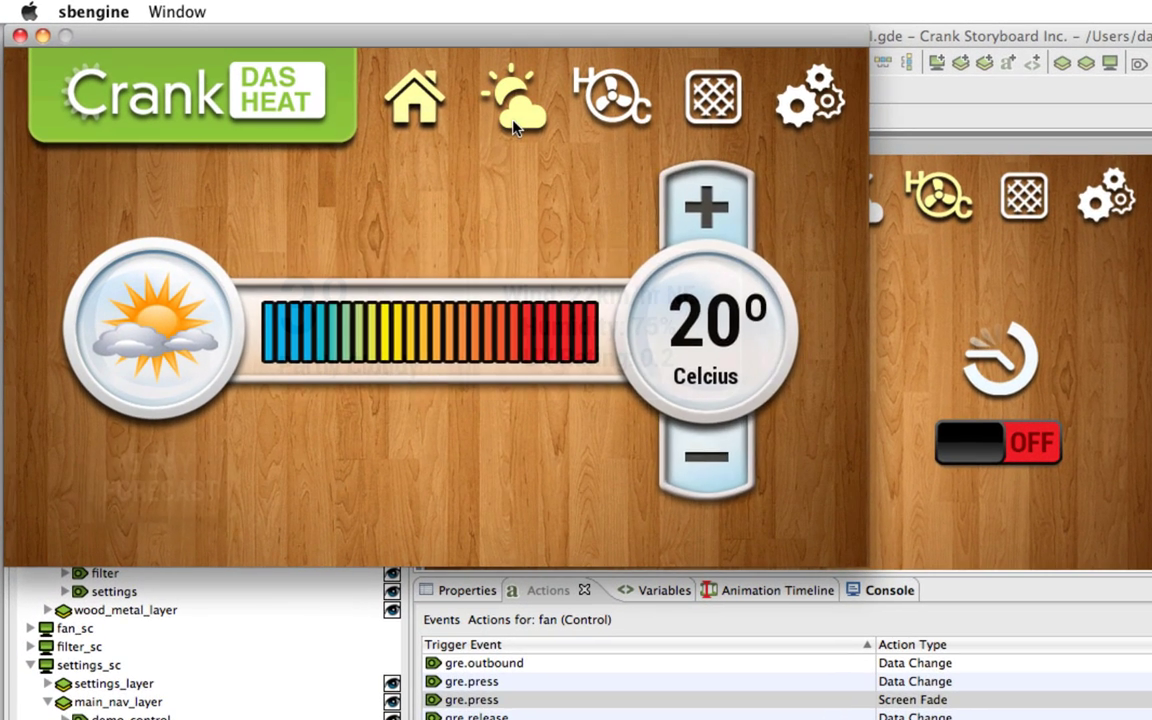
{"action": "left_click", "coordinate": [432, 105]}
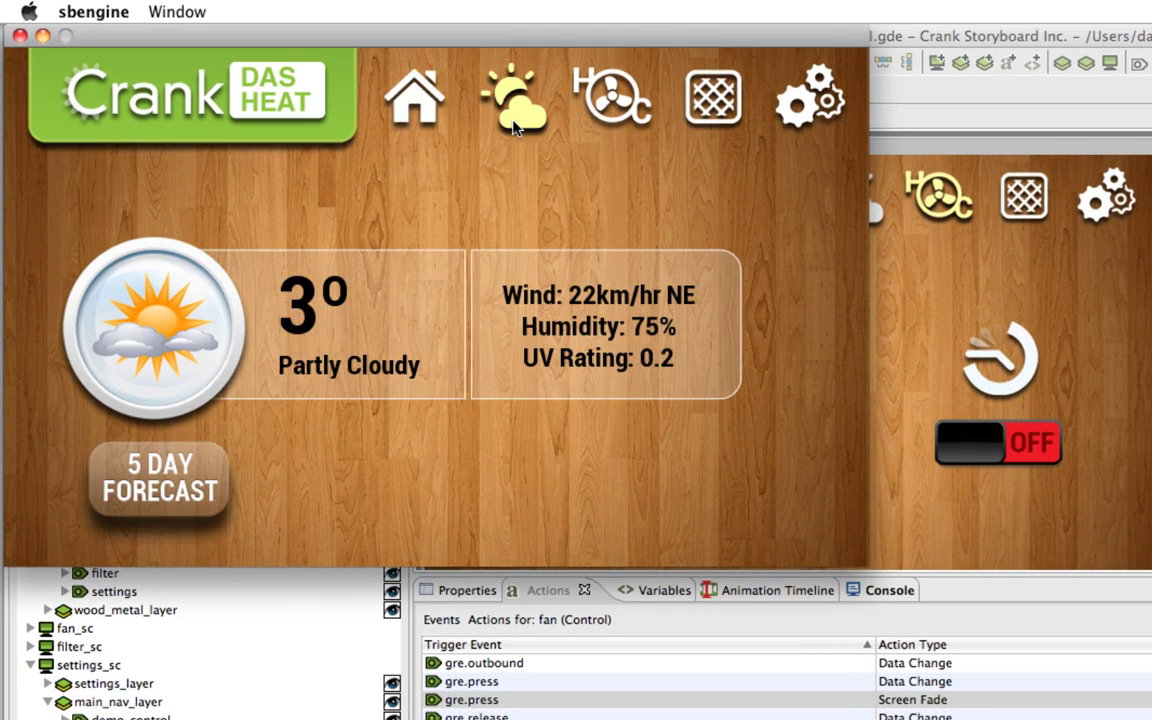
{"action": "left_click", "coordinate": [418, 100]}
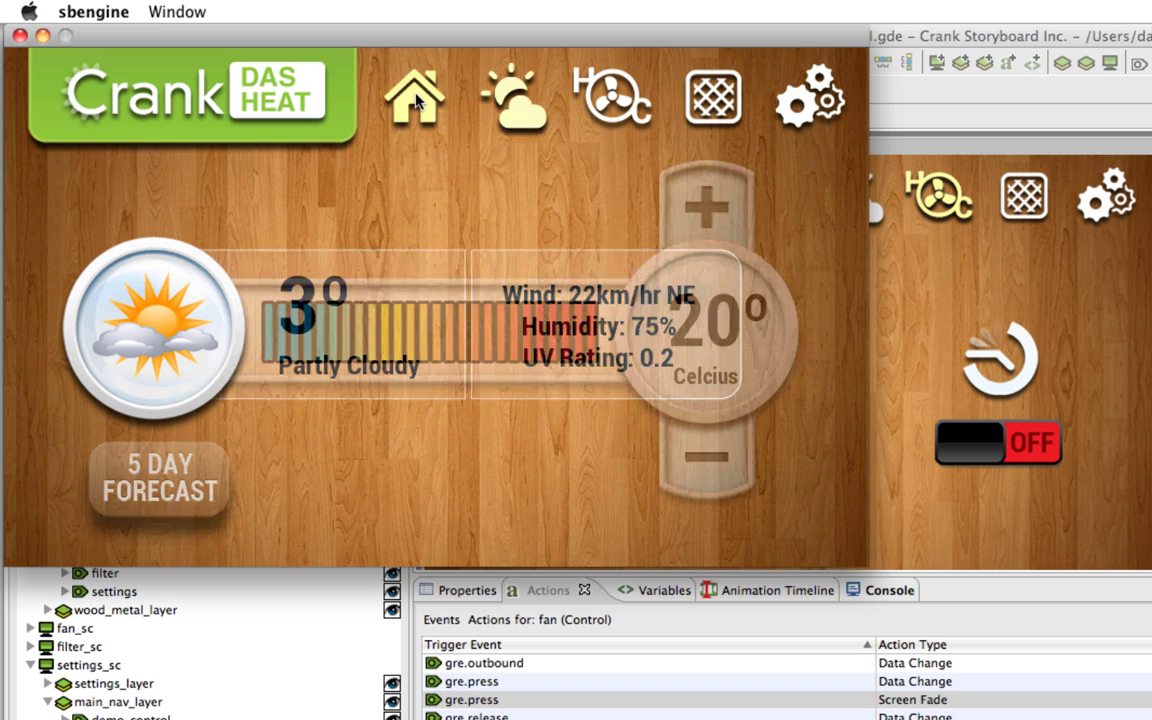
{"action": "left_click", "coordinate": [618, 104]}
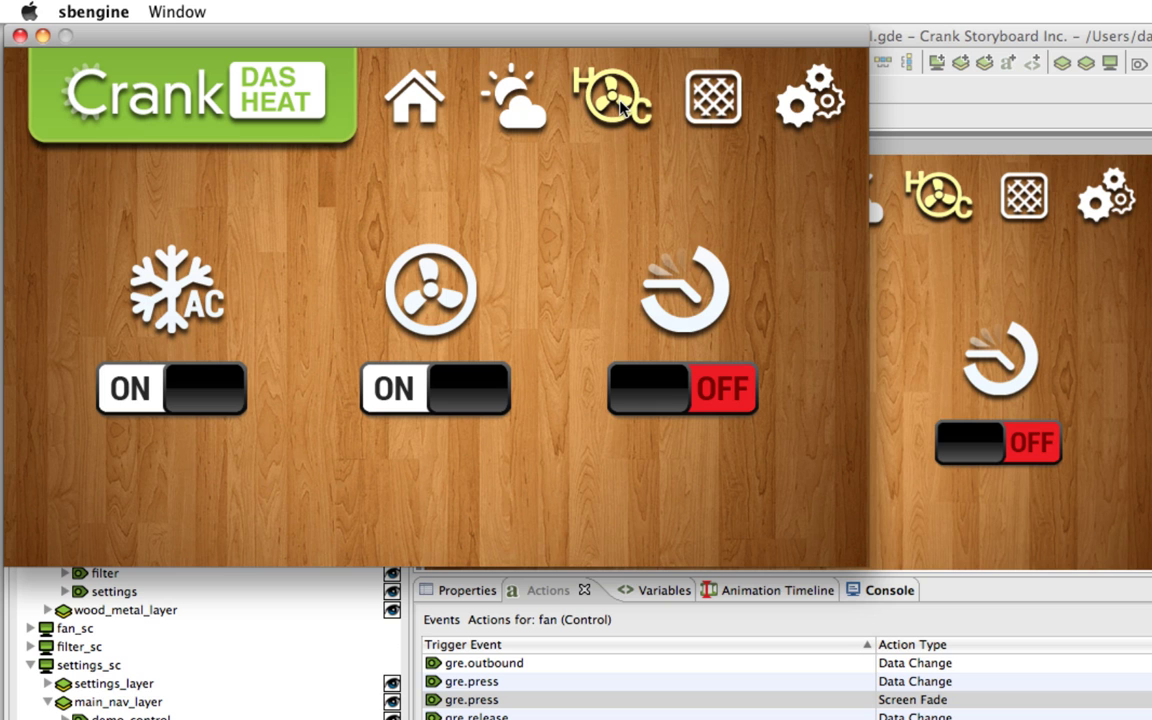
{"action": "left_click", "coordinate": [710, 110]}
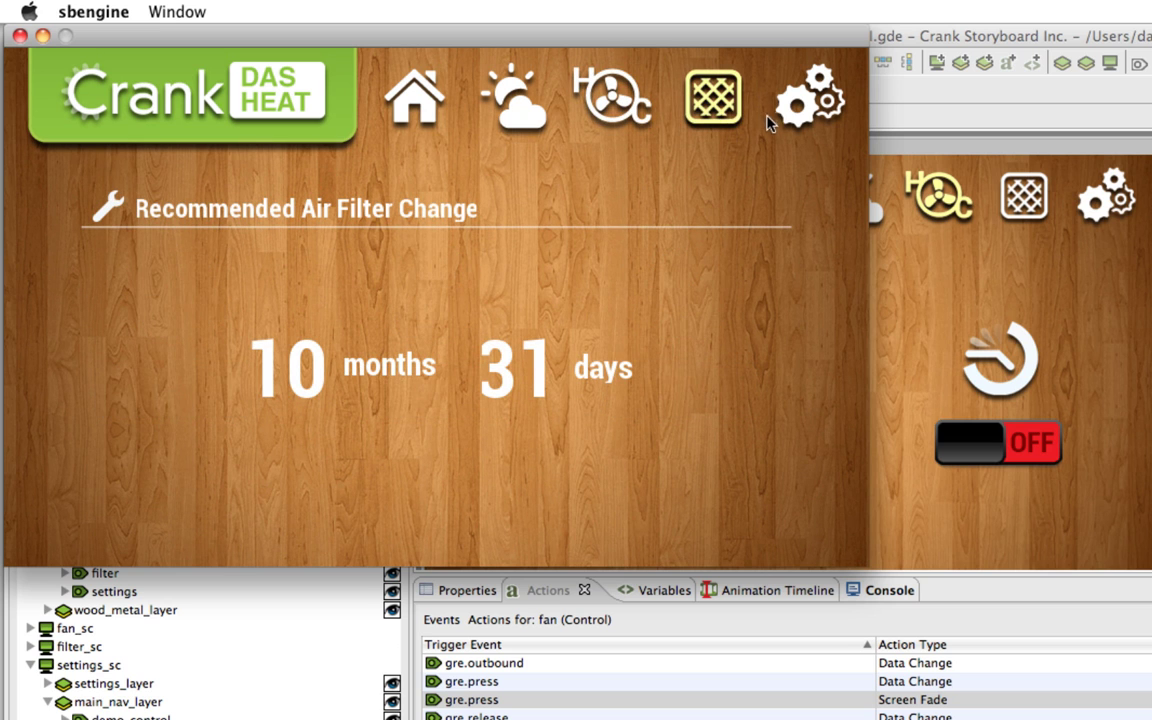
{"action": "left_click", "coordinate": [800, 118]}
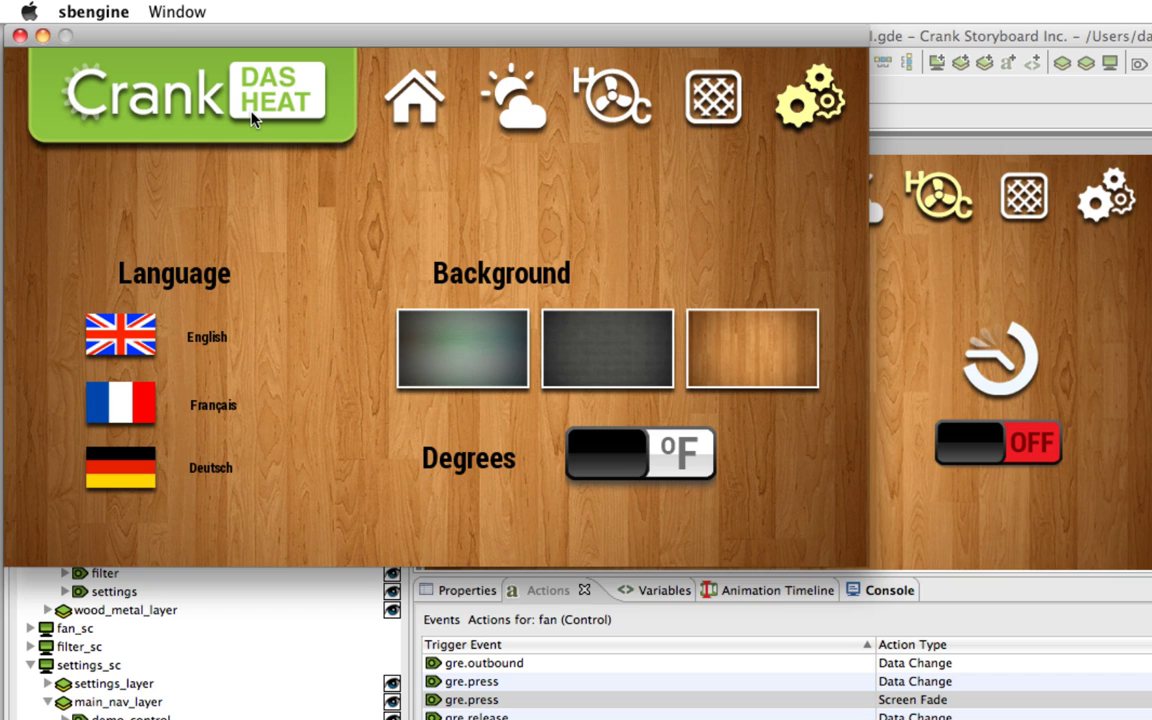
{"action": "left_click", "coordinate": [527, 117]}
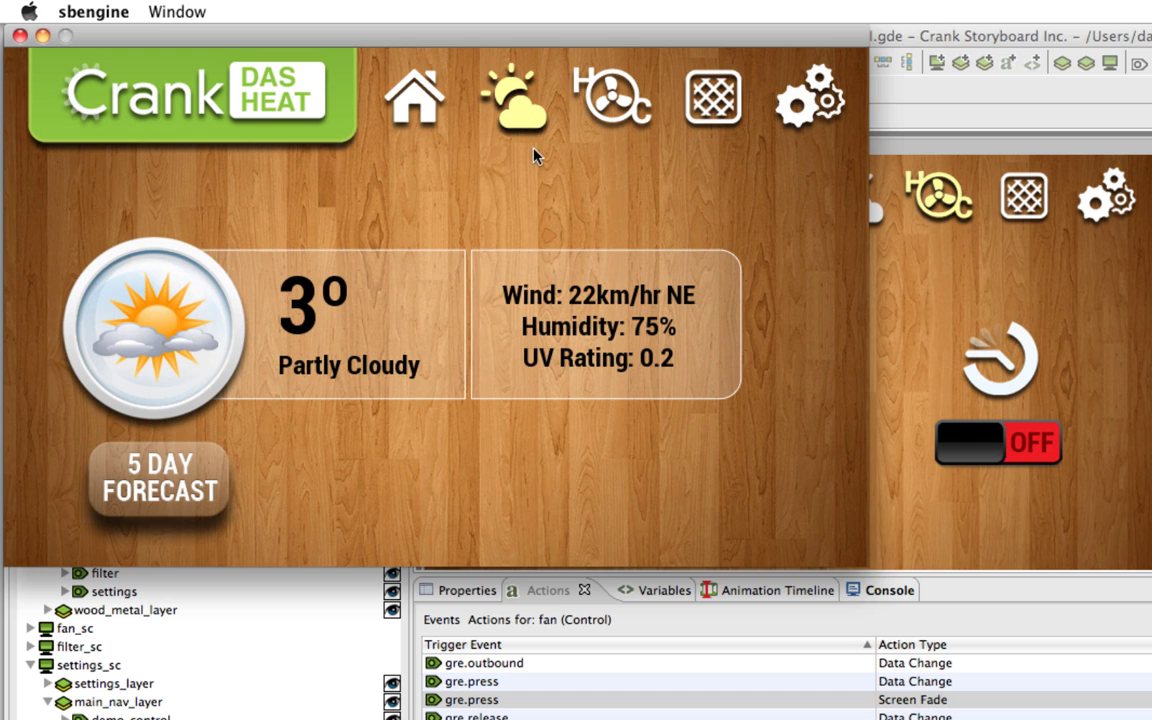